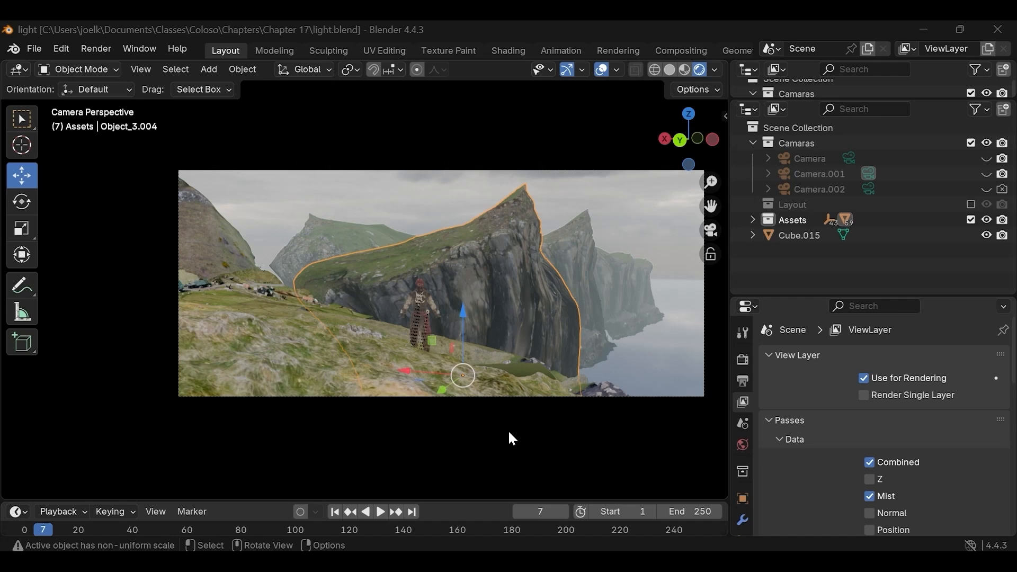
scroll(461, 431, up, 3)
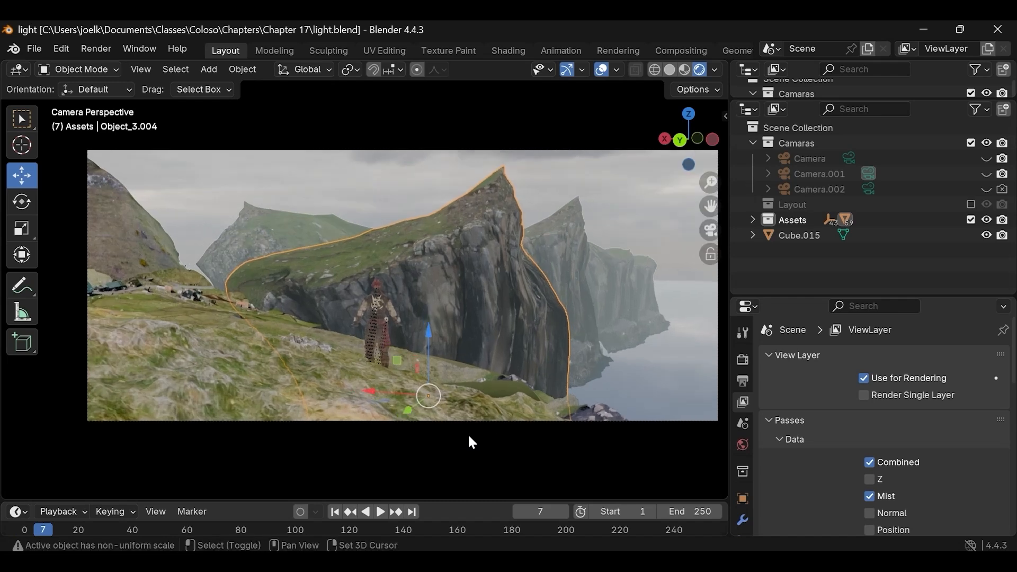
shift+middle_drag(469, 436, 428, 436)
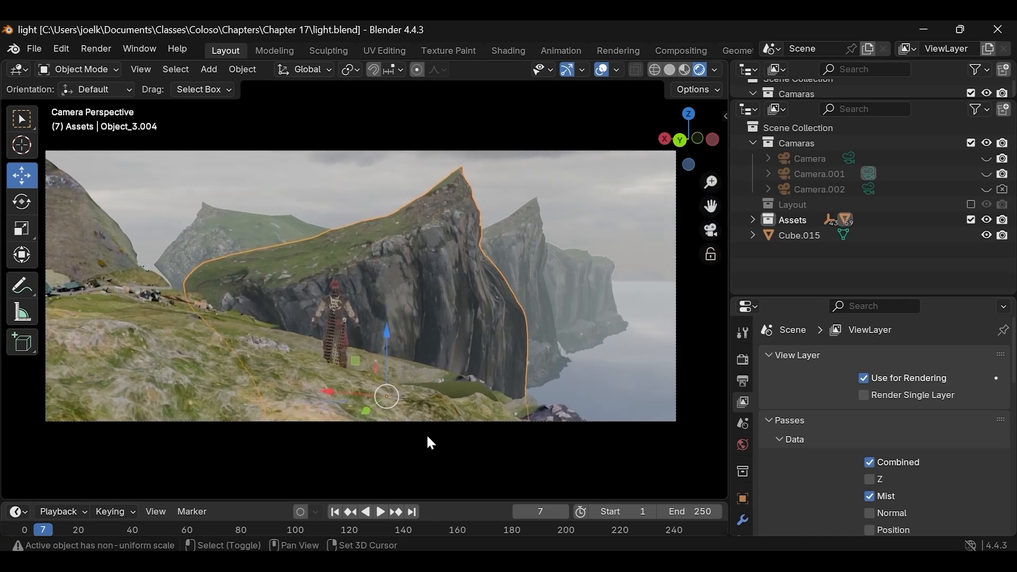
click(459, 436)
shift+middle_drag(390, 322, 405, 322)
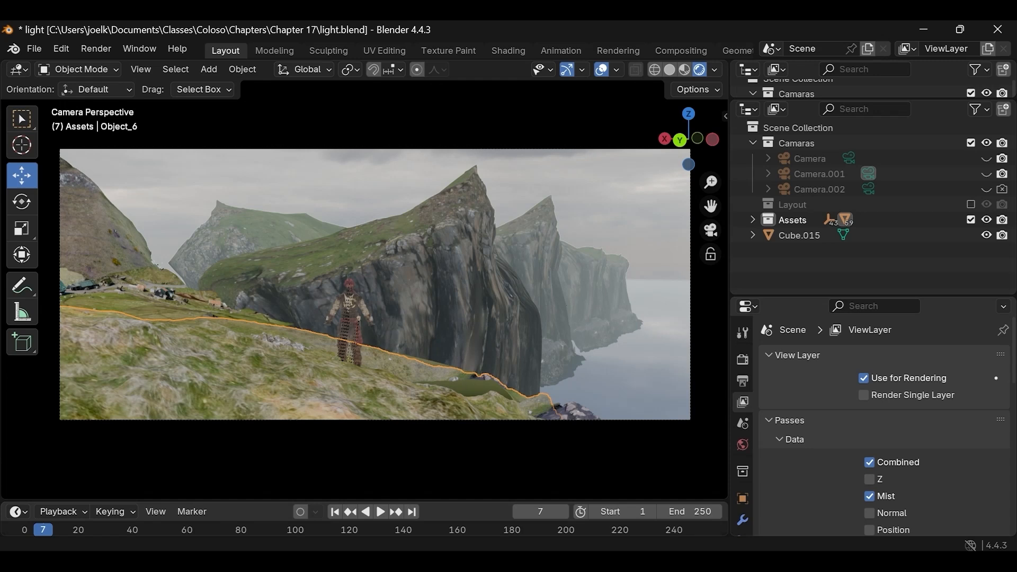
- Start a new General file and show the default cube scene in Rendered viewport shading
click(36, 46)
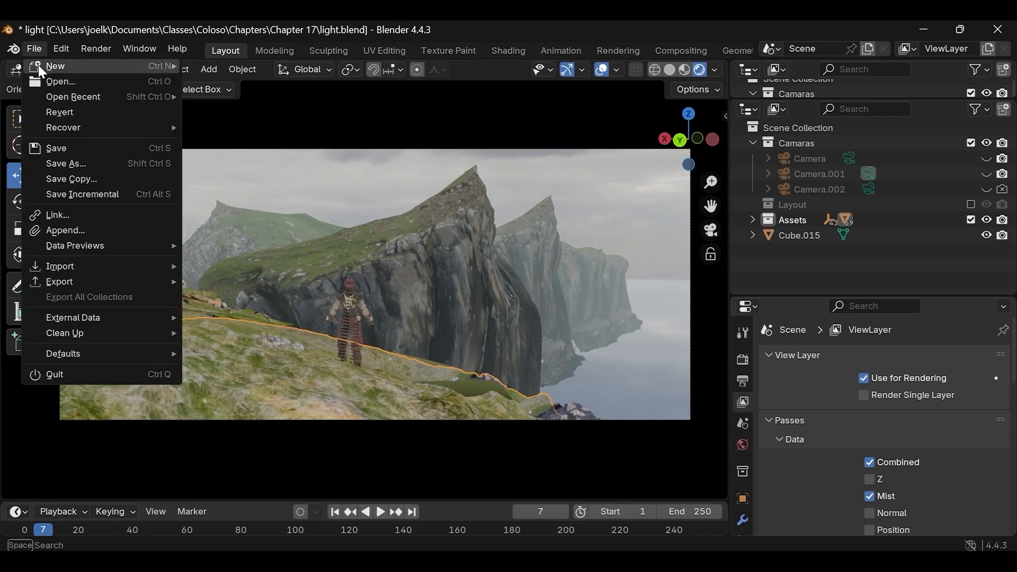
mouse_move(39, 64)
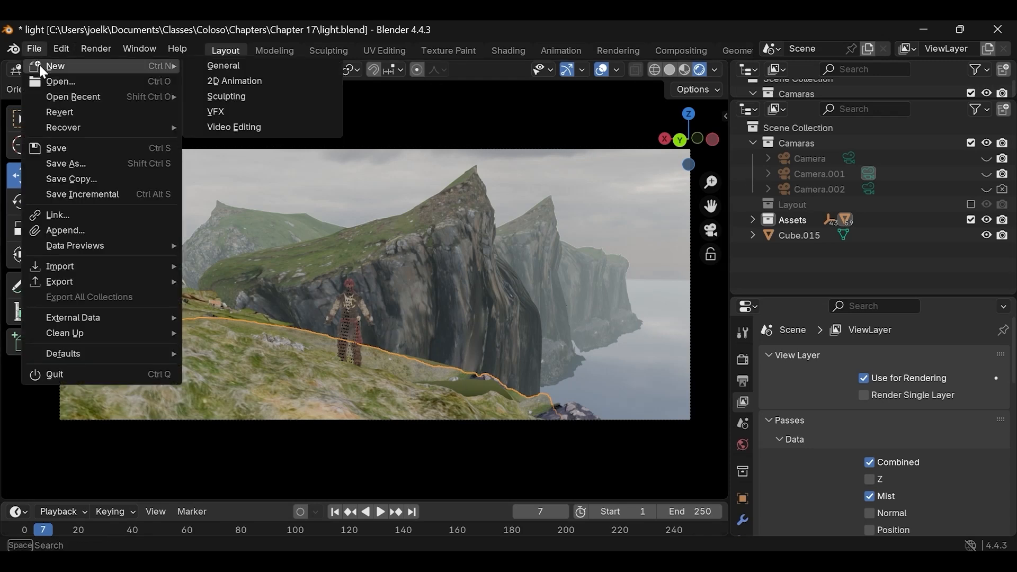
click(217, 67)
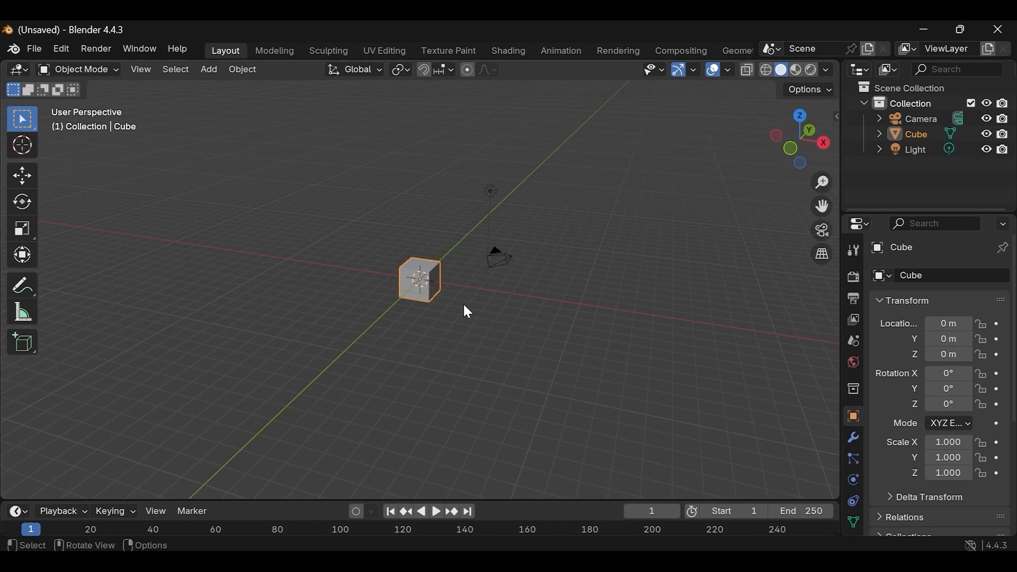
click(811, 70)
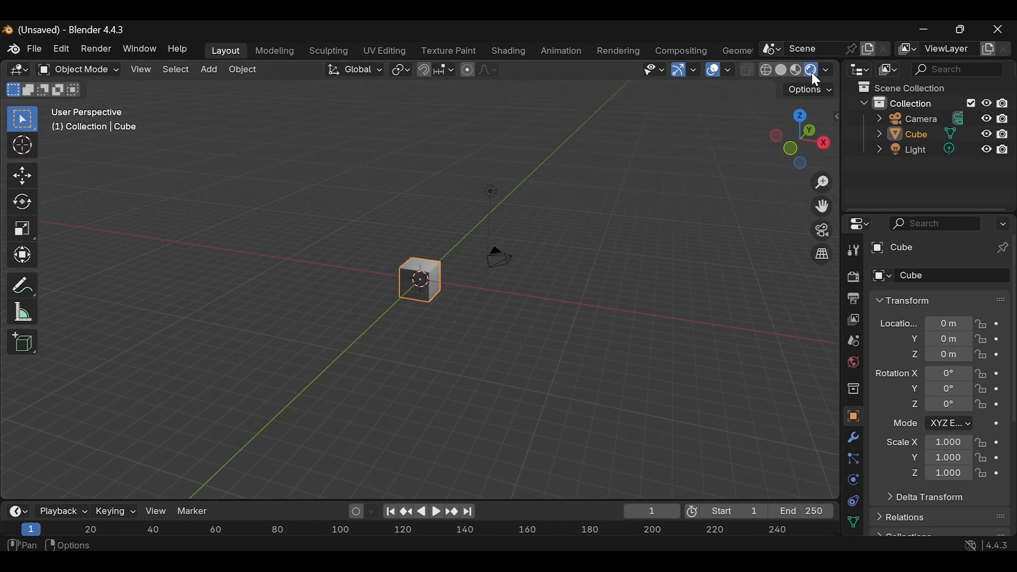
- Set the world background colour to a dark grey with a value of about 0.103 (#5A5A5A)
click(856, 361)
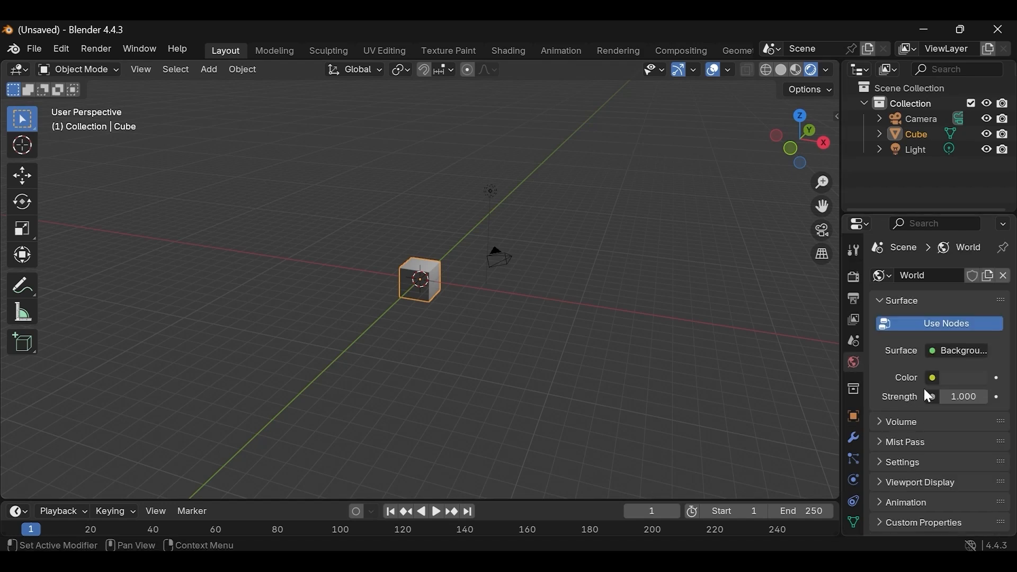
click(980, 381)
drag(978, 233, 975, 239)
click(962, 381)
click(963, 379)
click(975, 205)
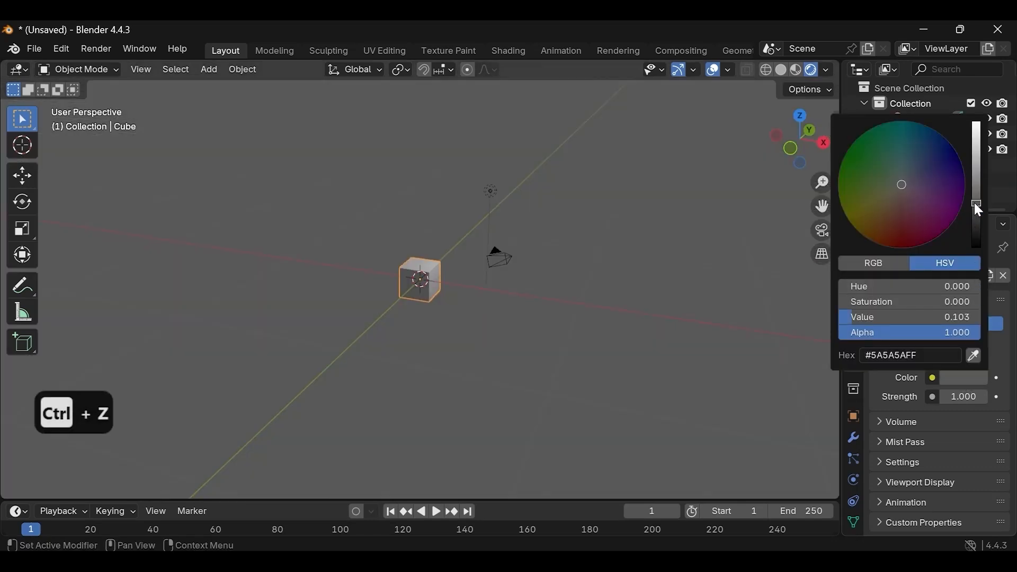
- Darken the cube material's base colour to a near-black grey with a value of about 0.039 (#373737)
scroll(853, 400, down, 2)
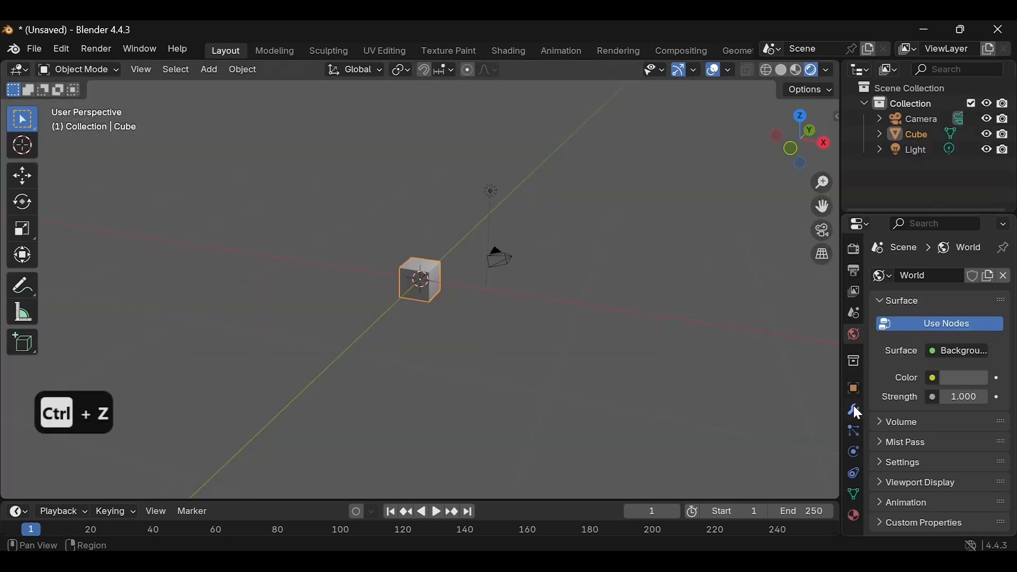
click(854, 515)
click(956, 435)
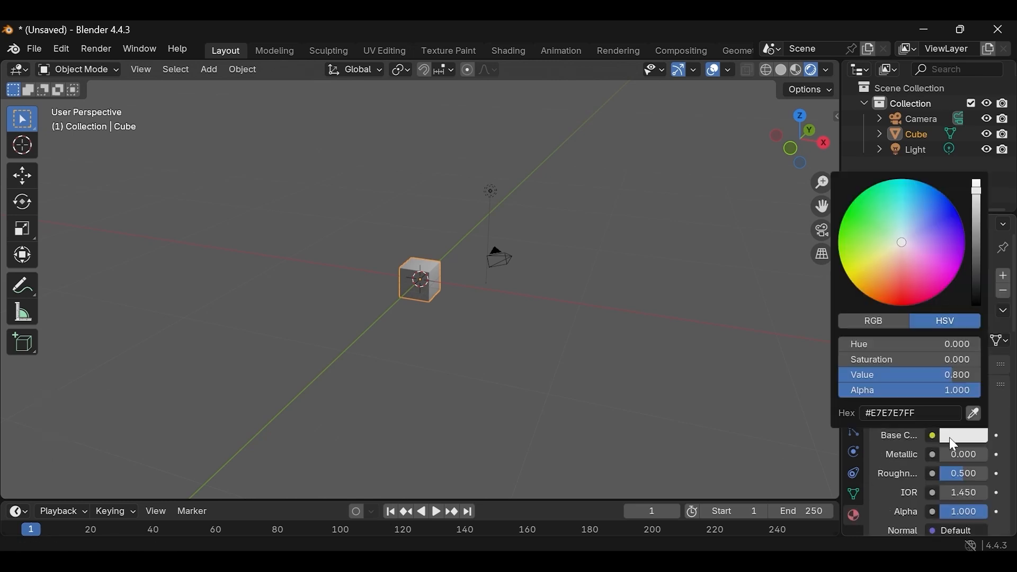
click(977, 286)
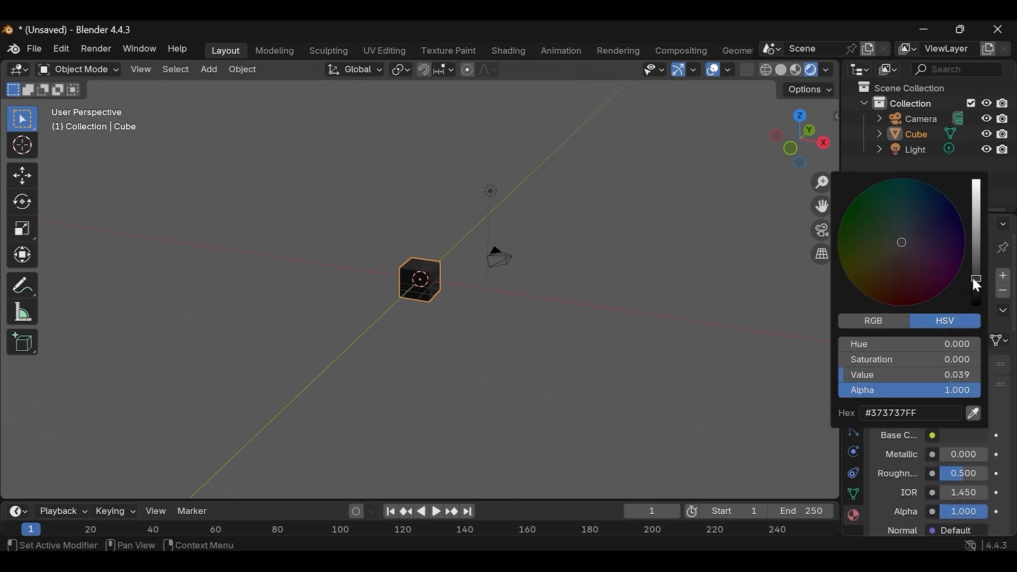
- Scale up the cube and move it upward along the Z axis
click(426, 287)
key(s)
click(471, 296)
scroll(493, 294, down, 7)
middle_drag(471, 296, 525, 284)
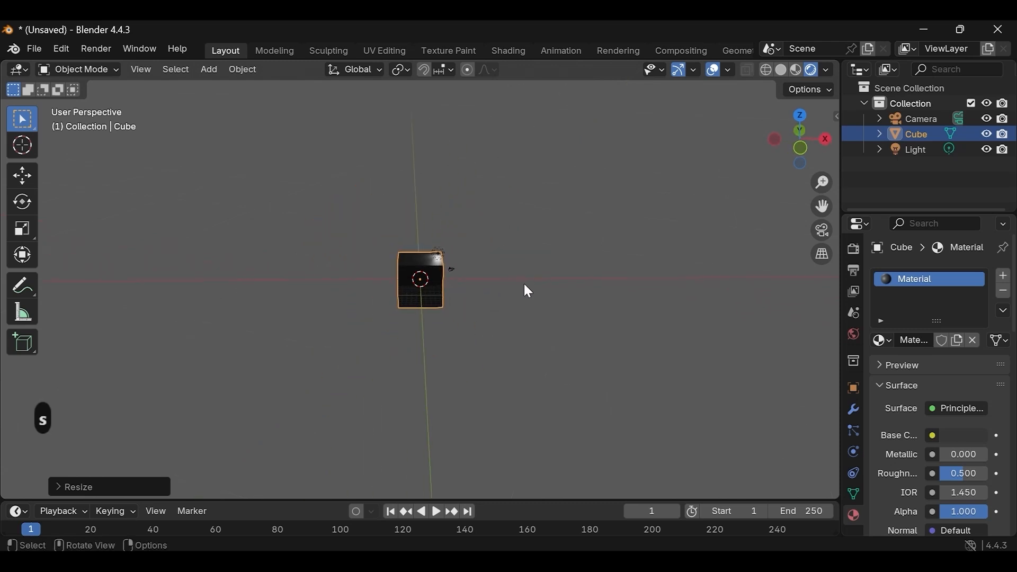
key(g)
key(z)
click(446, 275)
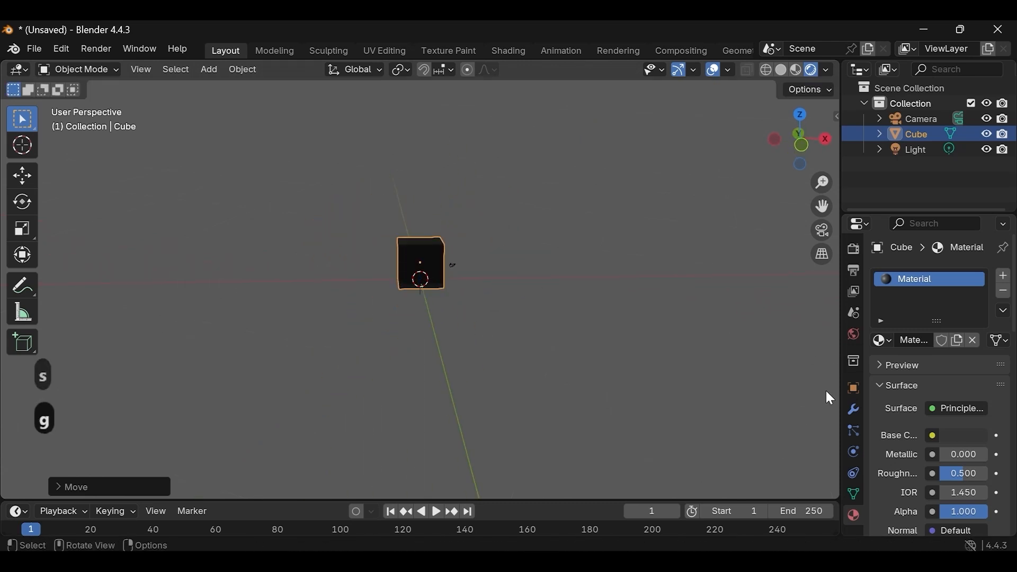
- Add an Array modifier to the cube
click(852, 412)
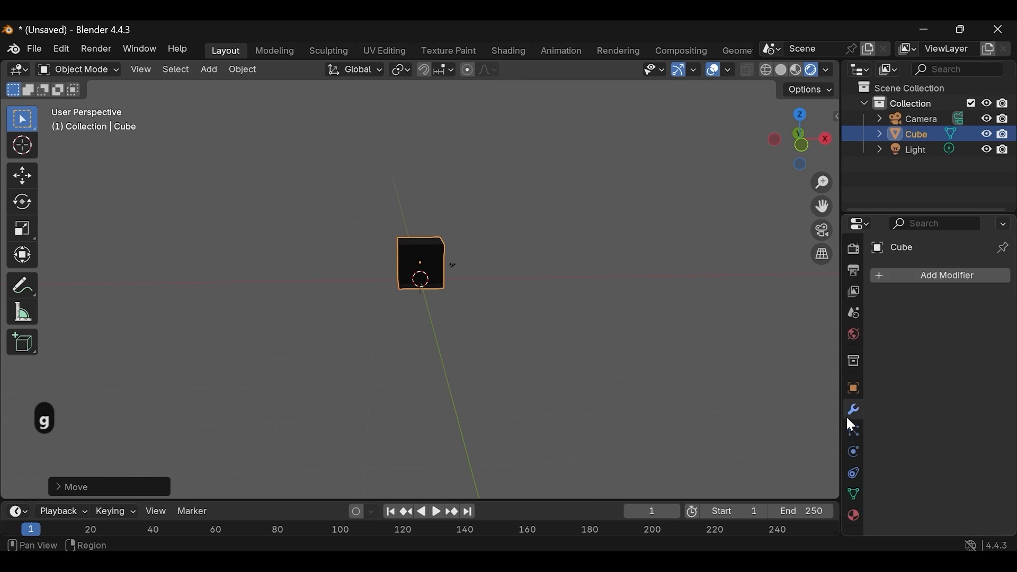
click(928, 291)
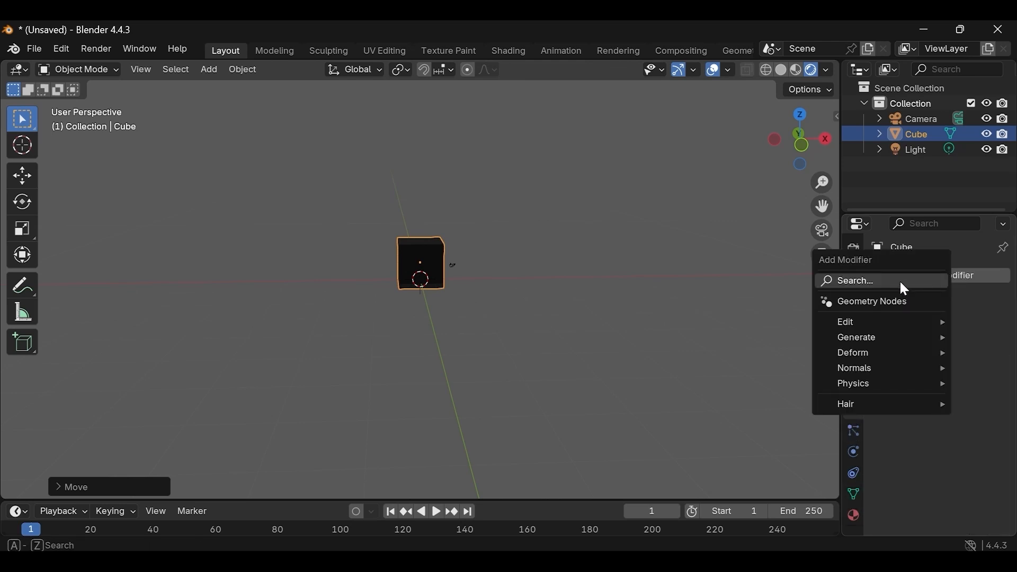
click(952, 269)
click(895, 272)
text(ar)
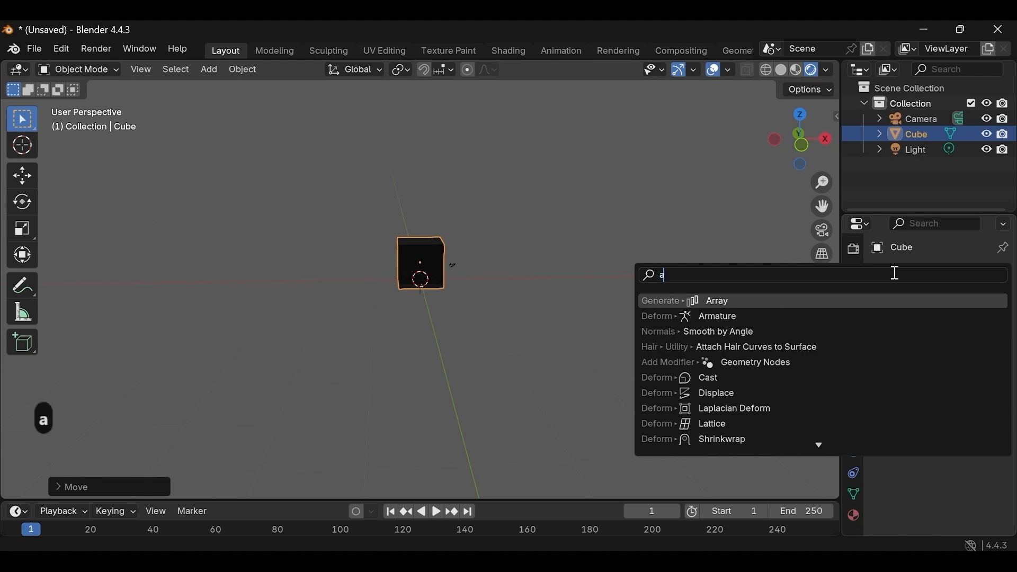
click(784, 300)
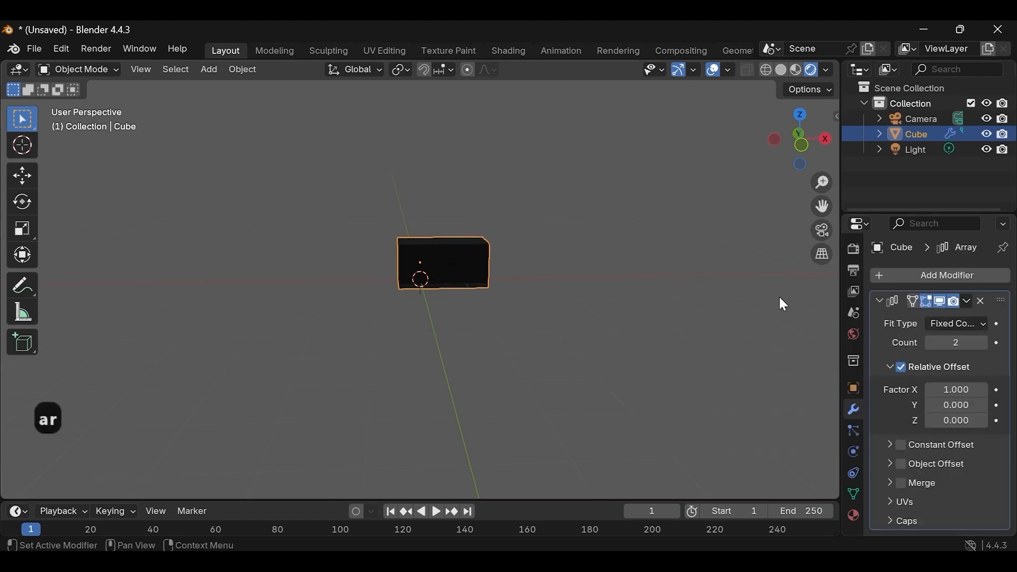
- Set the cube's Array count to 50 and its relative offset factor X to 4.2
click(953, 342)
text(50)
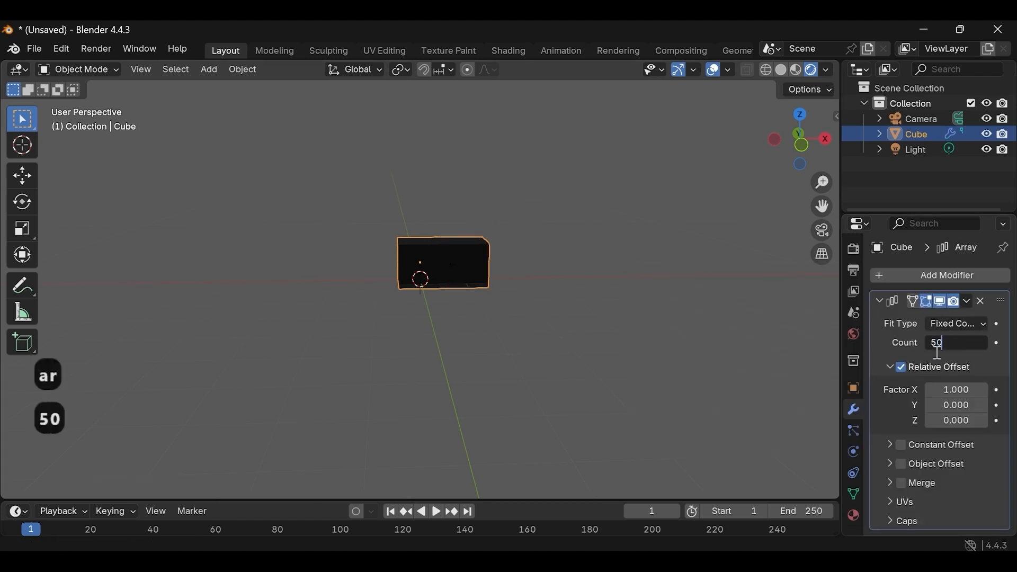
key(Return)
drag(953, 390, 1012, 390)
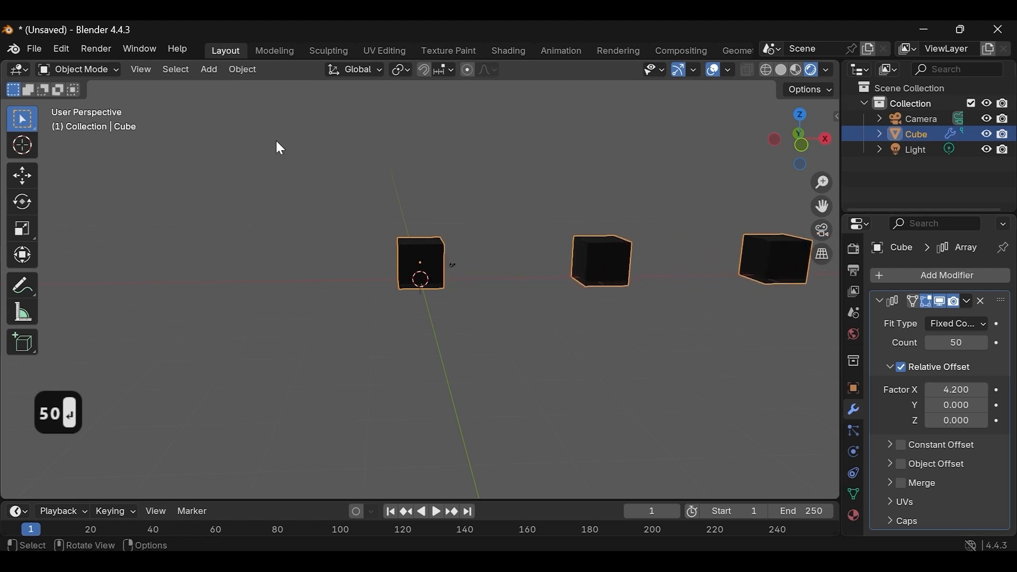
- Add a mesh plane and scale it up into a vast ground surface beneath the row of cubes
click(211, 70)
mouse_move(215, 83)
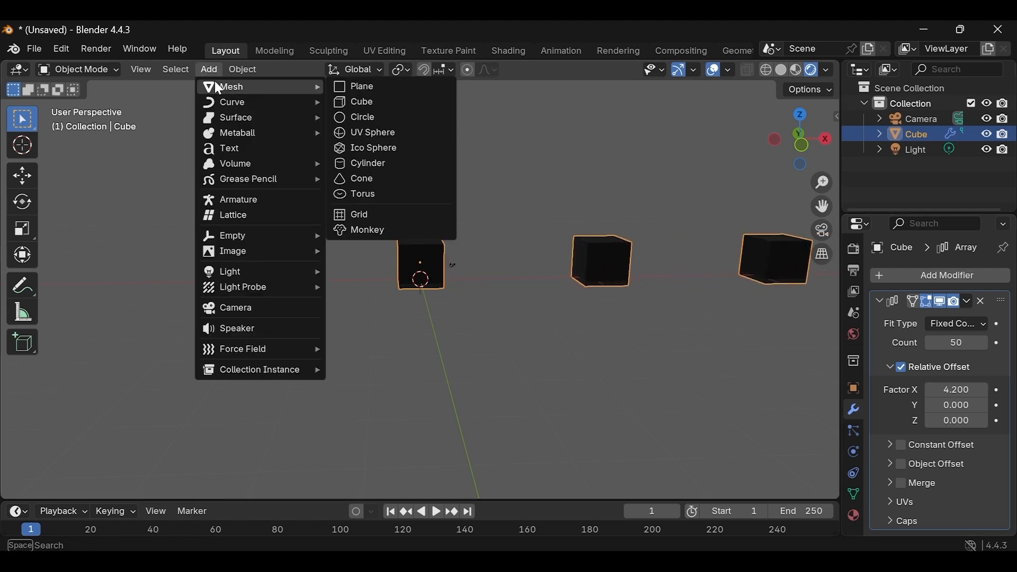
click(370, 88)
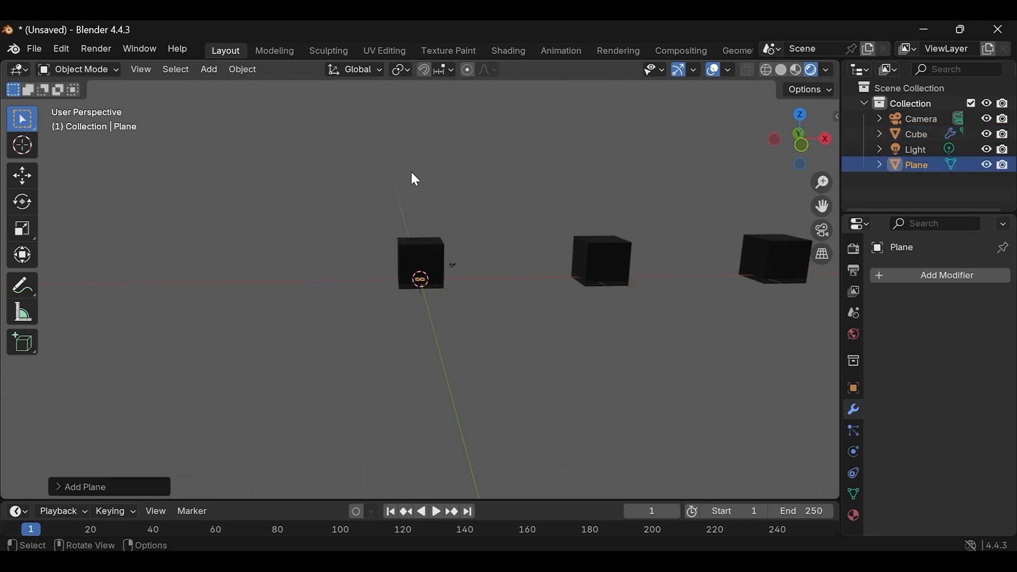
key(s)
click(555, 307)
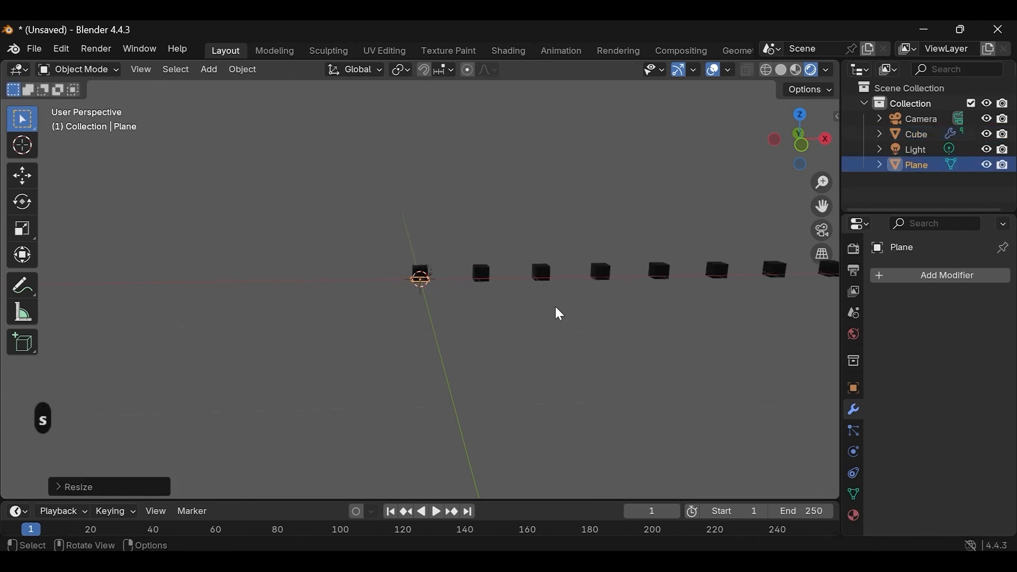
key(s)
click(69, 309)
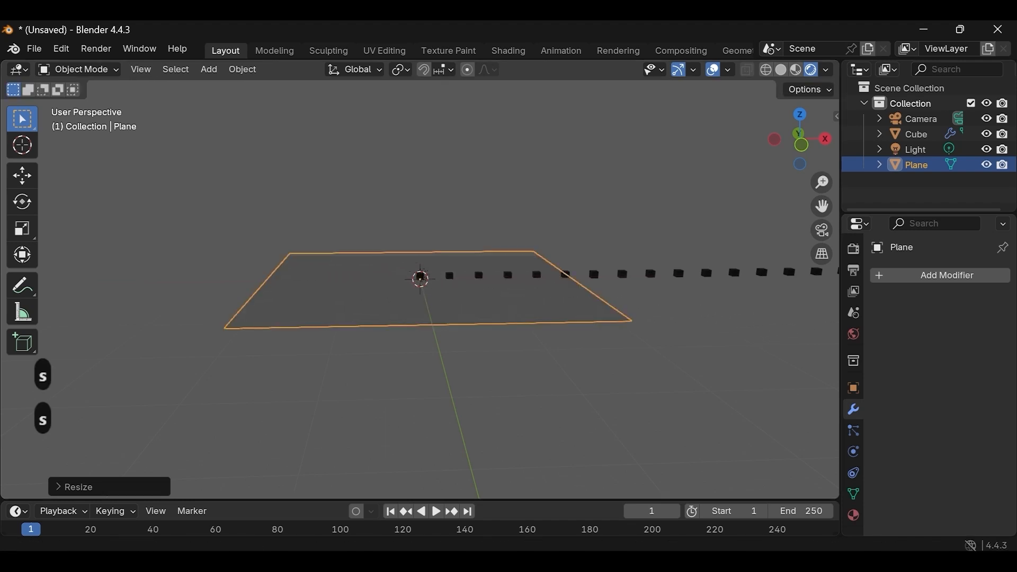
key(s)
click(728, 341)
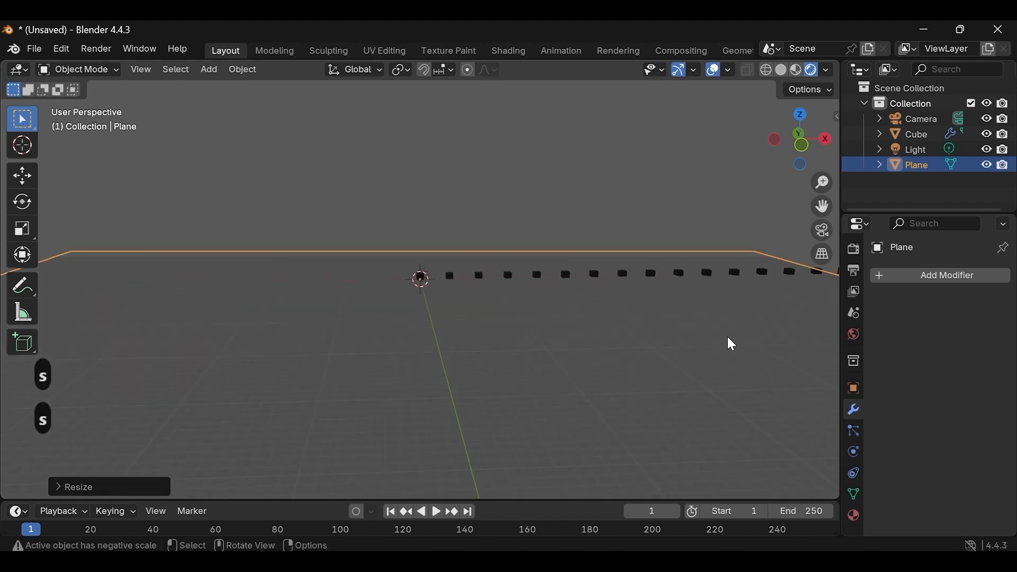
- Give the plane a new material with a light blue base colour, about #7FB7E7
click(853, 517)
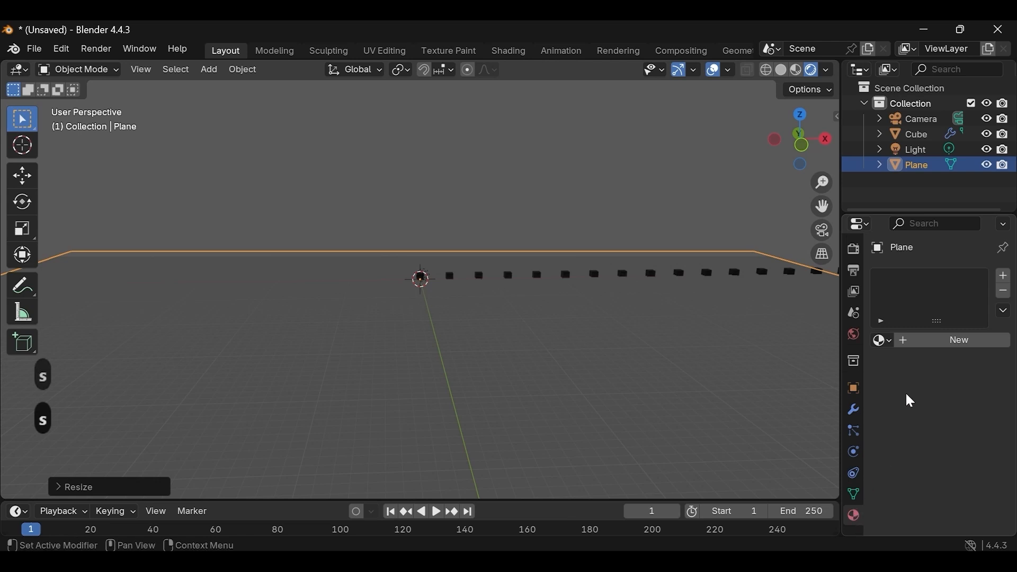
click(901, 345)
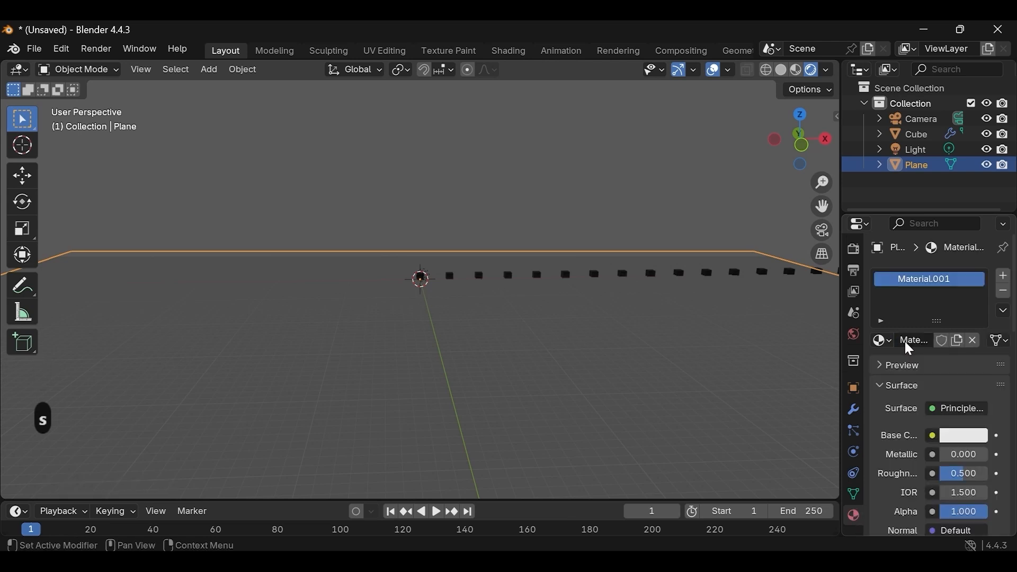
click(955, 438)
mouse_move(931, 253)
mouse_down()
mouse_move(940, 236)
mouse_move(932, 228)
mouse_move(944, 254)
mouse_up()
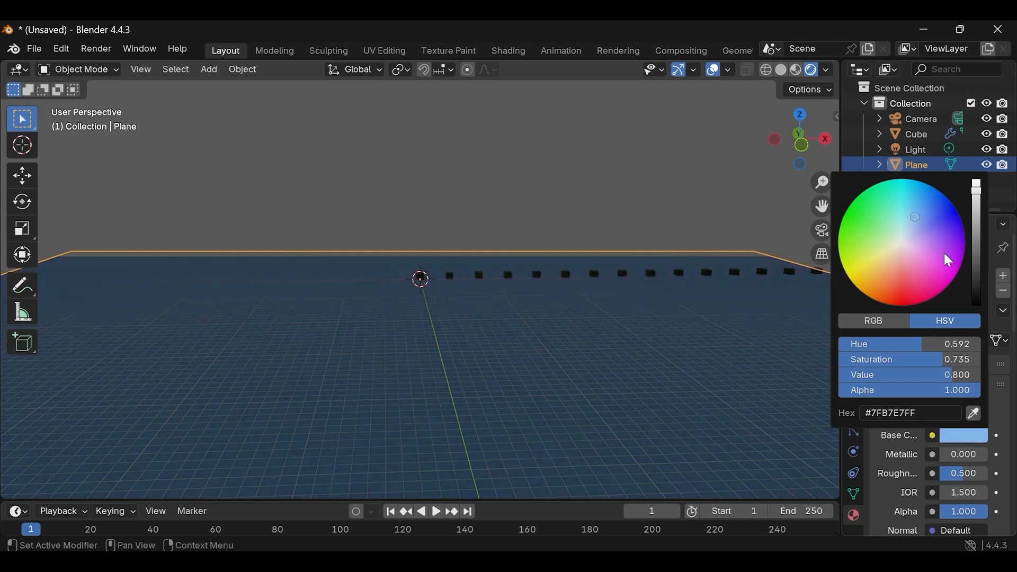
- Lower the plane material's roughness to about 0.022 for a glossy, water-like surface
key(a)
click(659, 342)
middle_drag(659, 341, 513, 265)
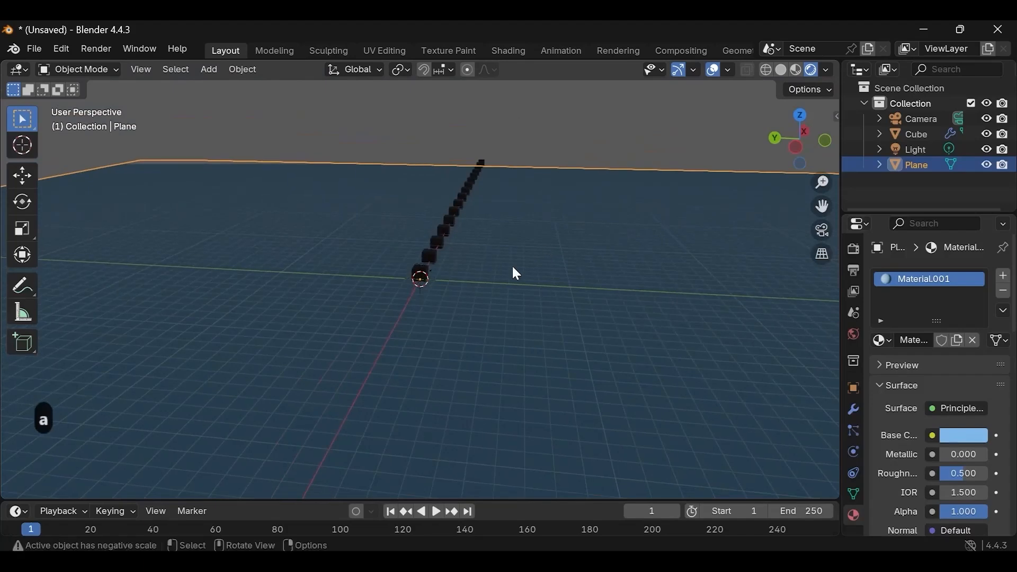
scroll(513, 265, up, 2)
drag(953, 482, 927, 482)
middle_drag(503, 304, 471, 320)
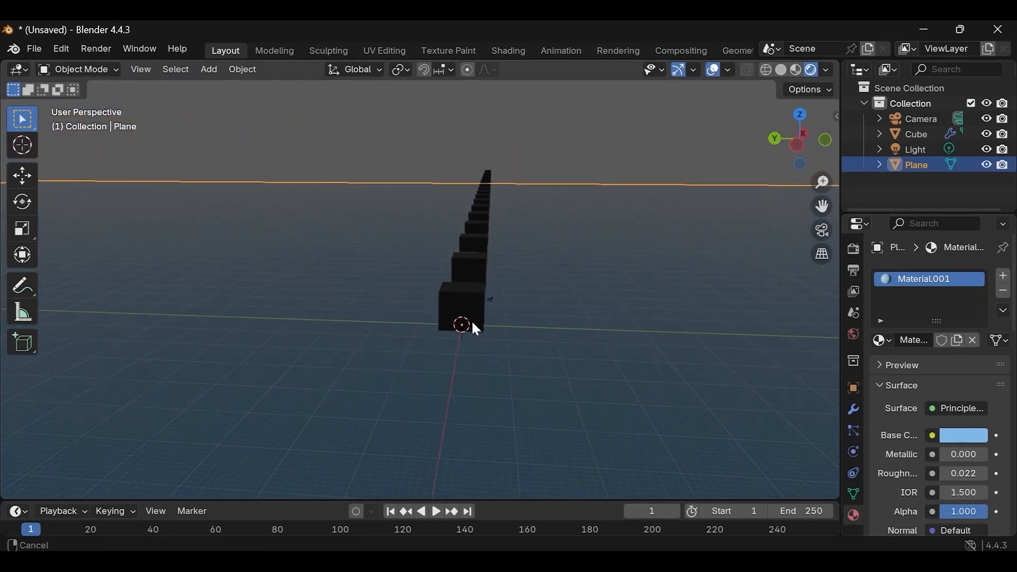
- Brighten the world background colour to a medium grey
alt+middle_click(458, 299)
scroll(441, 274, up, 5)
middle_drag(442, 274, 529, 306)
click(855, 336)
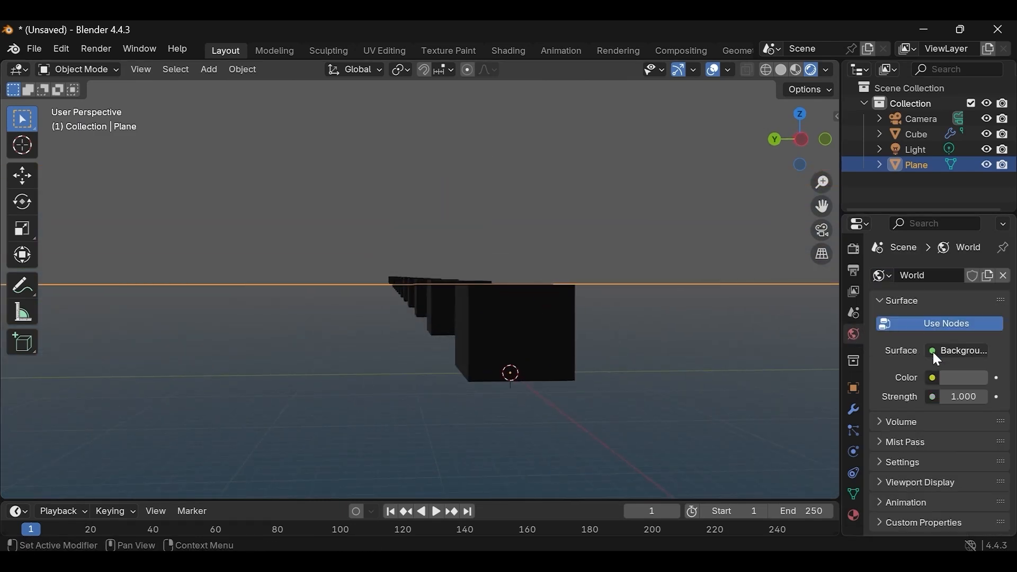
click(957, 378)
drag(975, 192, 975, 173)
- Darken the plane material's base colour to a deep navy blue
middle_drag(665, 225, 640, 237)
shift+middle_drag(601, 293, 627, 244)
scroll(547, 318, up, 2)
scroll(549, 325, up, 2)
click(494, 363)
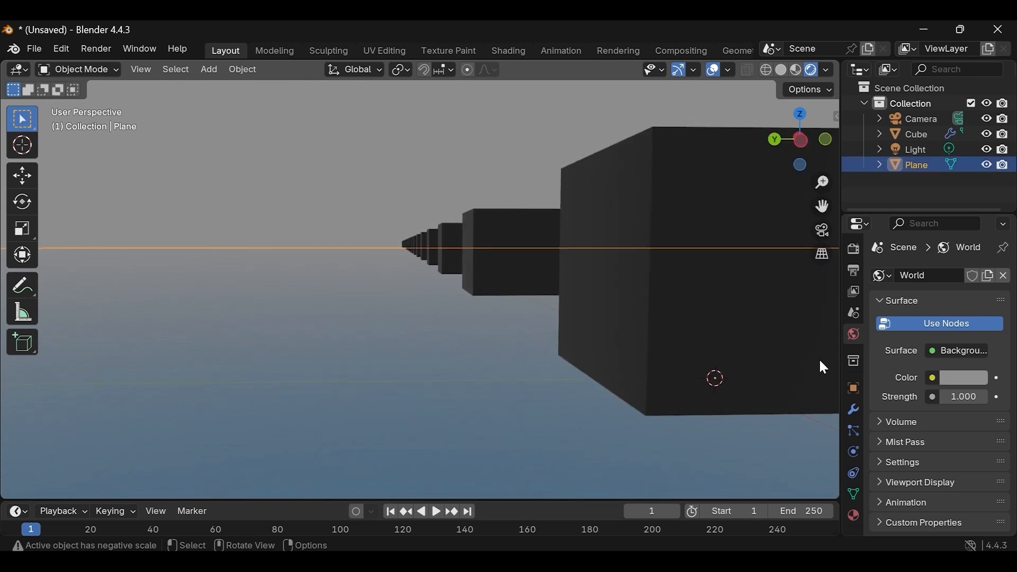
click(854, 515)
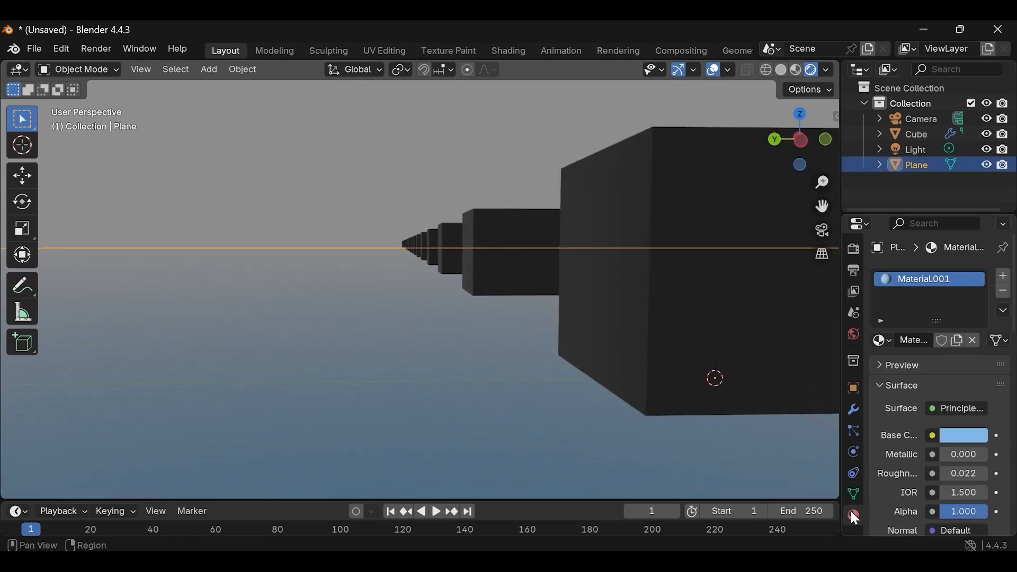
click(948, 436)
drag(978, 281, 976, 264)
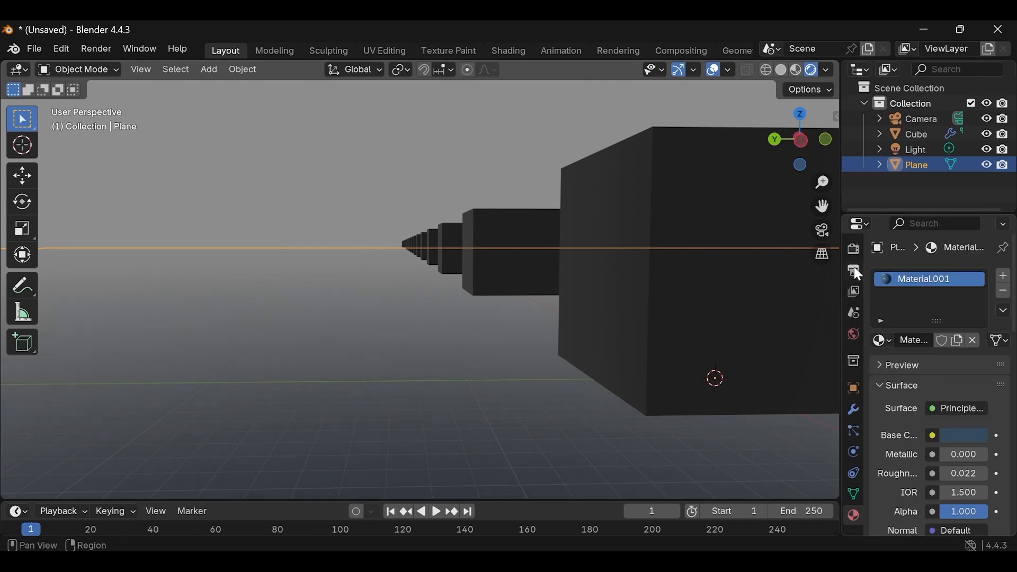
- Enable Raytracing in the EEVEE render settings for reflections on the glossy plane
click(852, 271)
scroll(907, 405, down, 6)
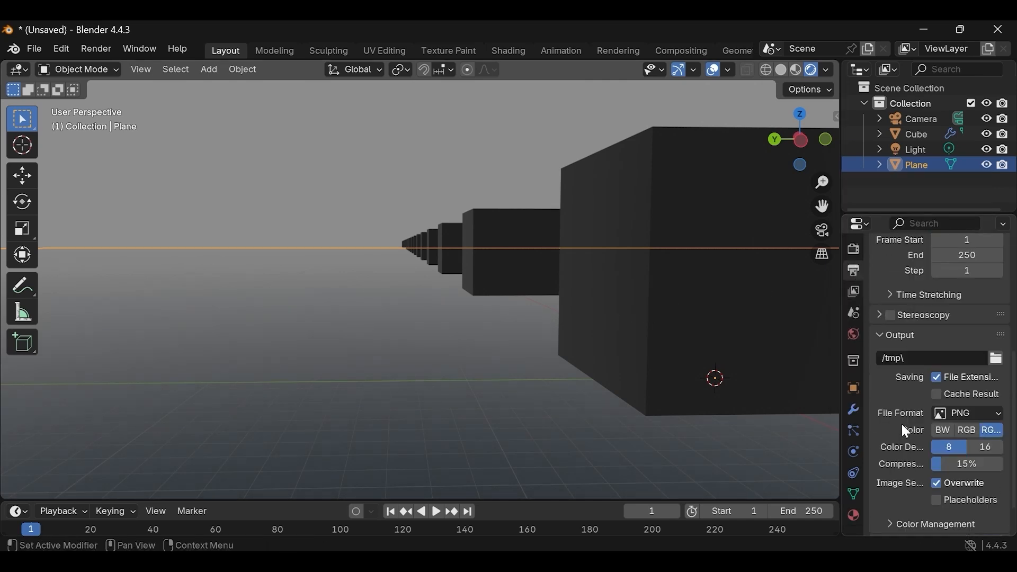
click(854, 250)
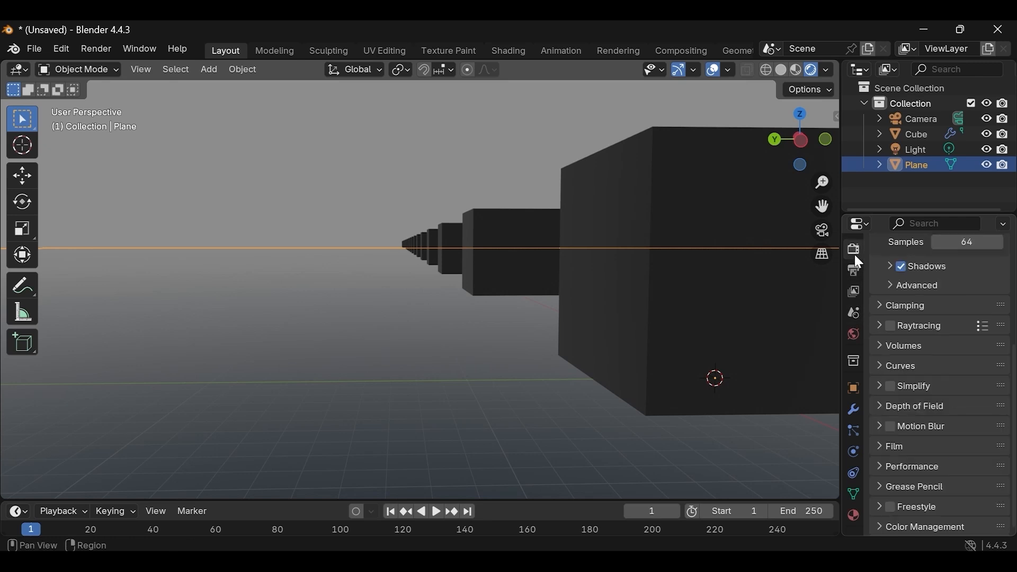
click(890, 326)
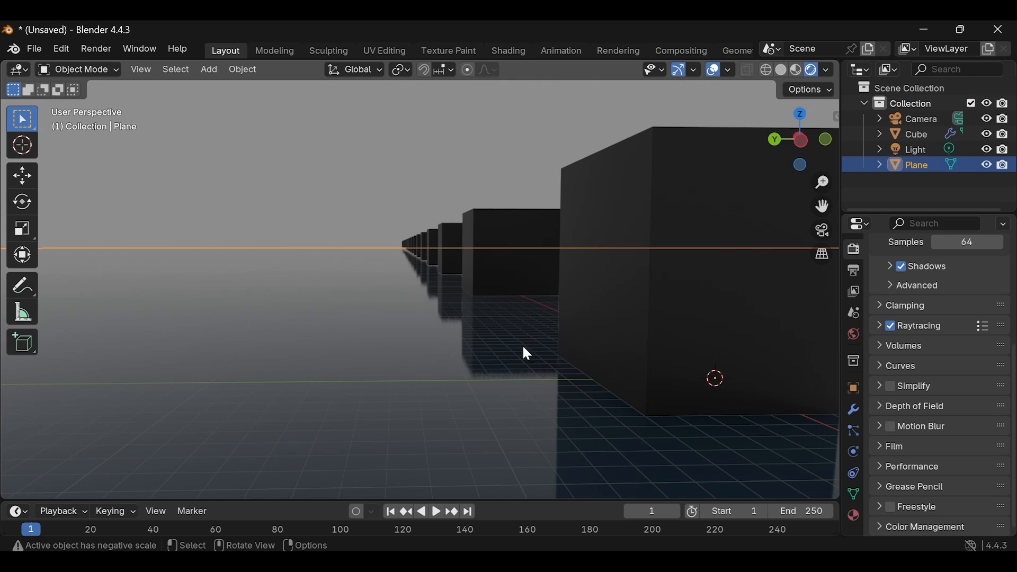
- Hide the viewport overlays and gizmos for a clean view of the cubes and their reflections
middle_drag(524, 332, 529, 324)
click(713, 70)
click(678, 69)
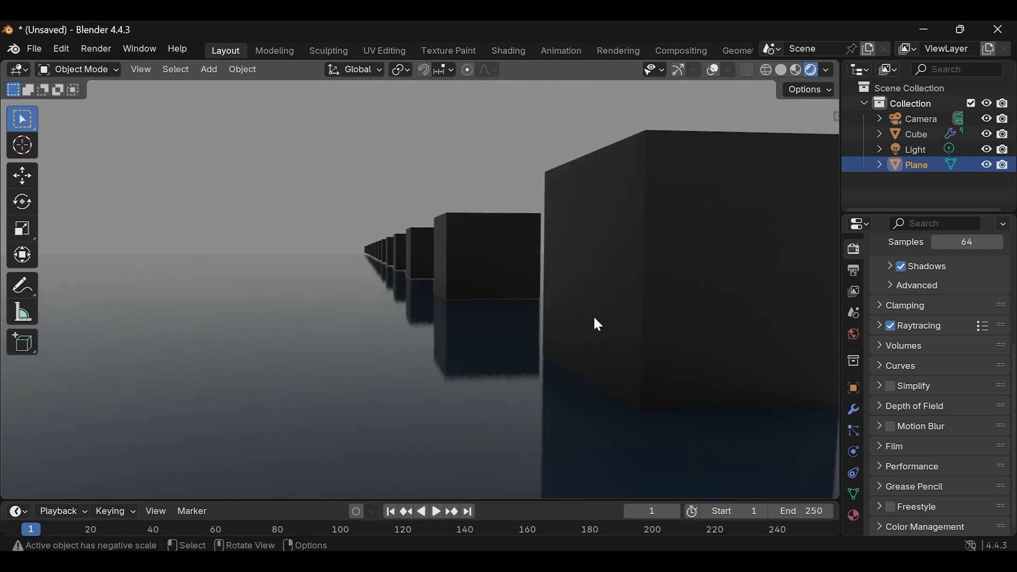
middle_drag(522, 281, 574, 287)
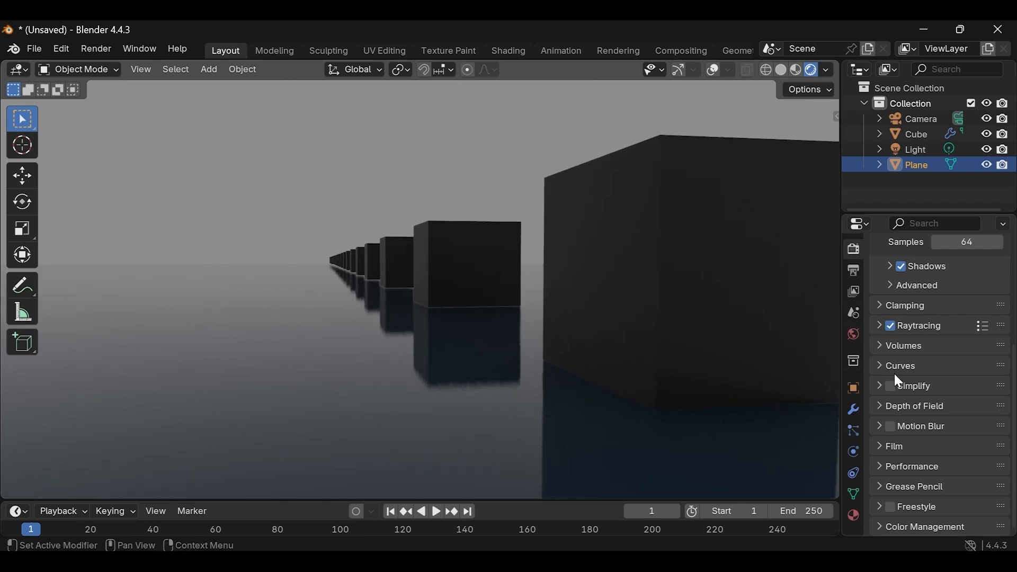
- Enable the Mist data pass for the view layer
scroll(903, 374, up, 3)
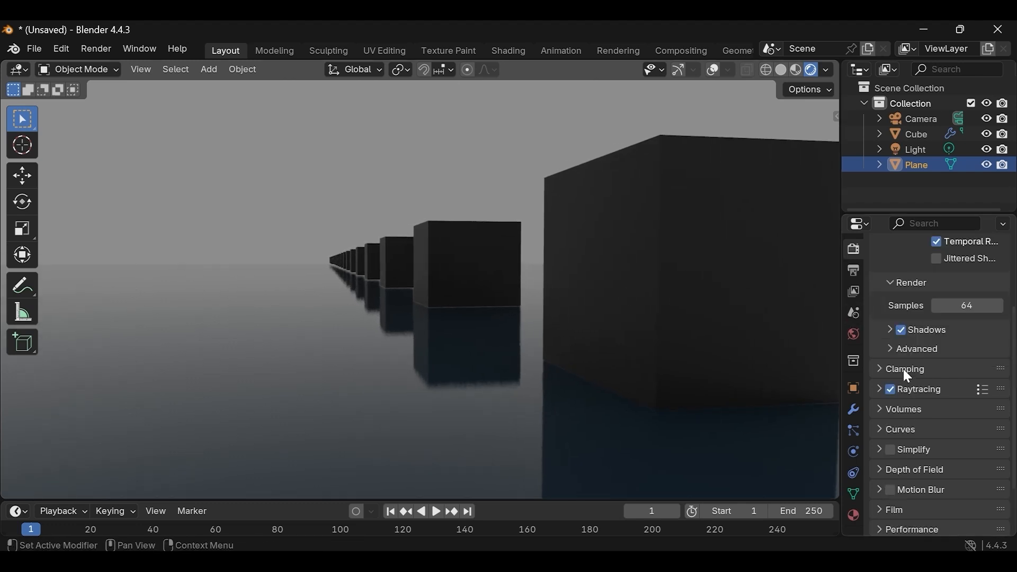
click(854, 271)
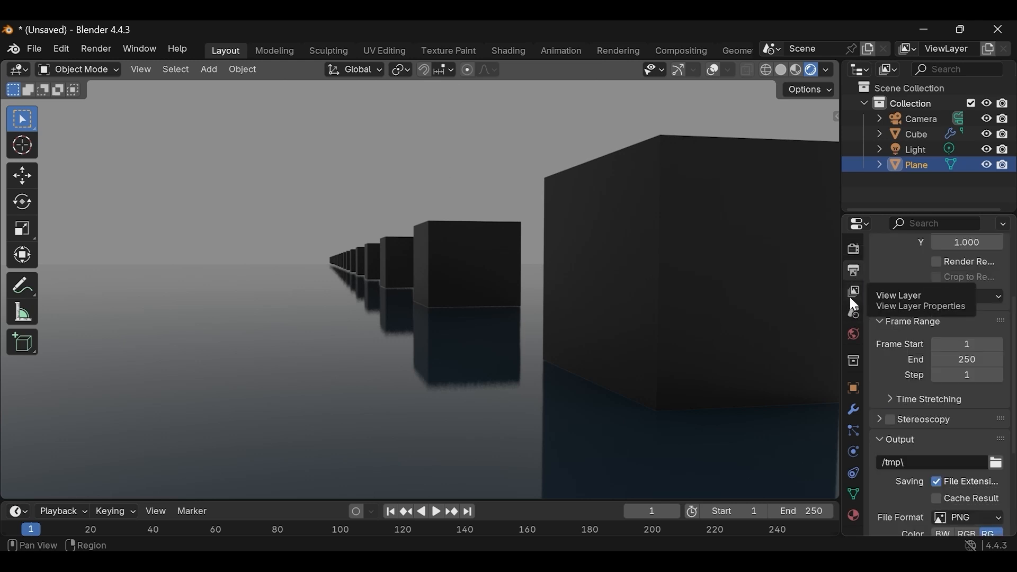
click(851, 298)
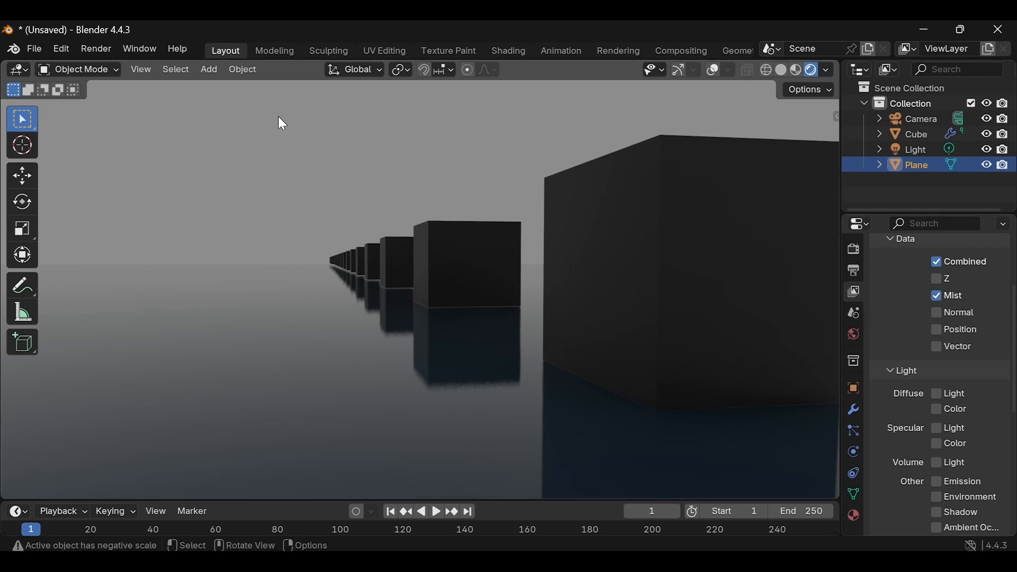
- Render a test image, check the framing from the current camera position, and minimize the render window
click(97, 48)
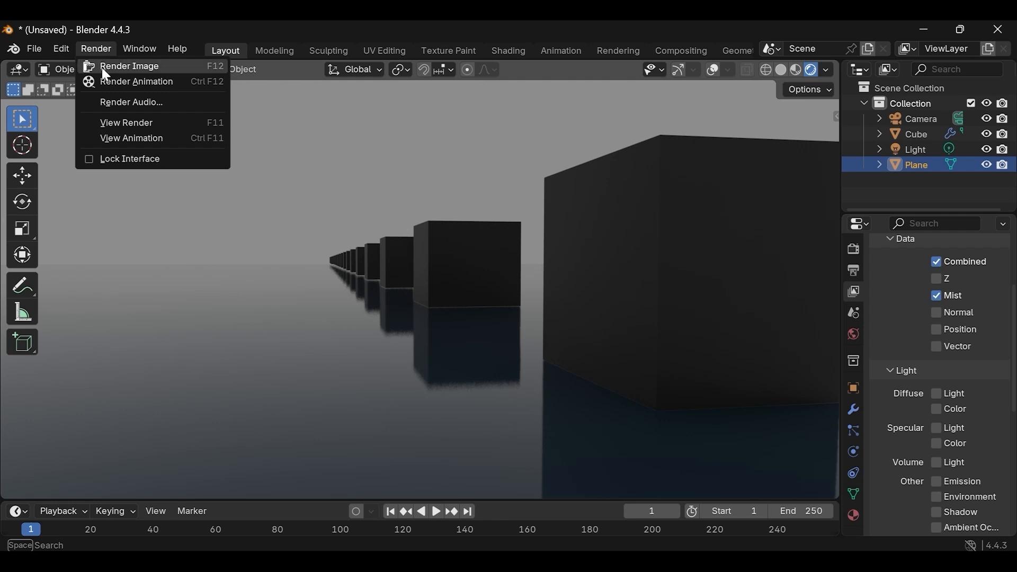
click(103, 68)
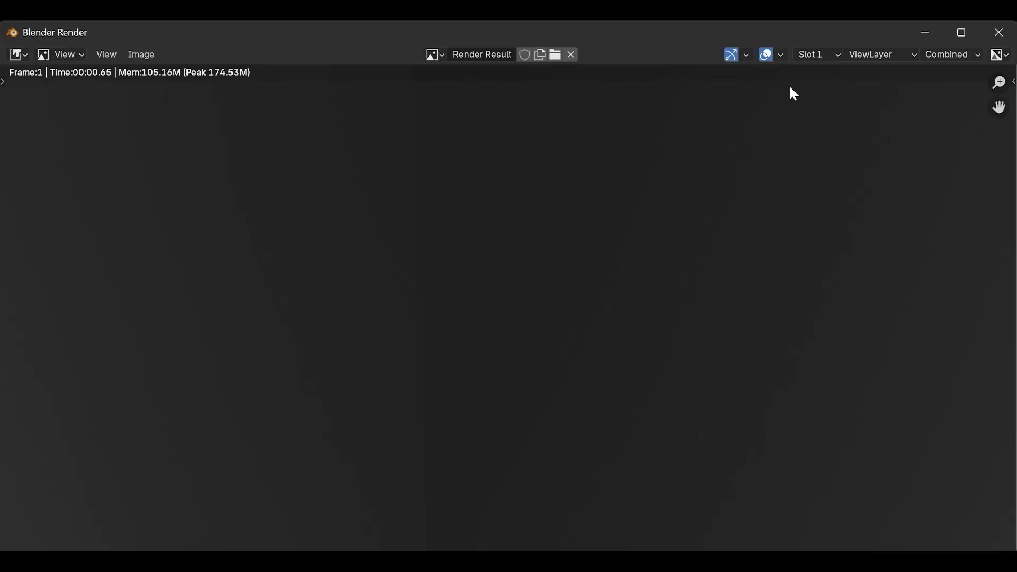
scroll(688, 167, down, 2)
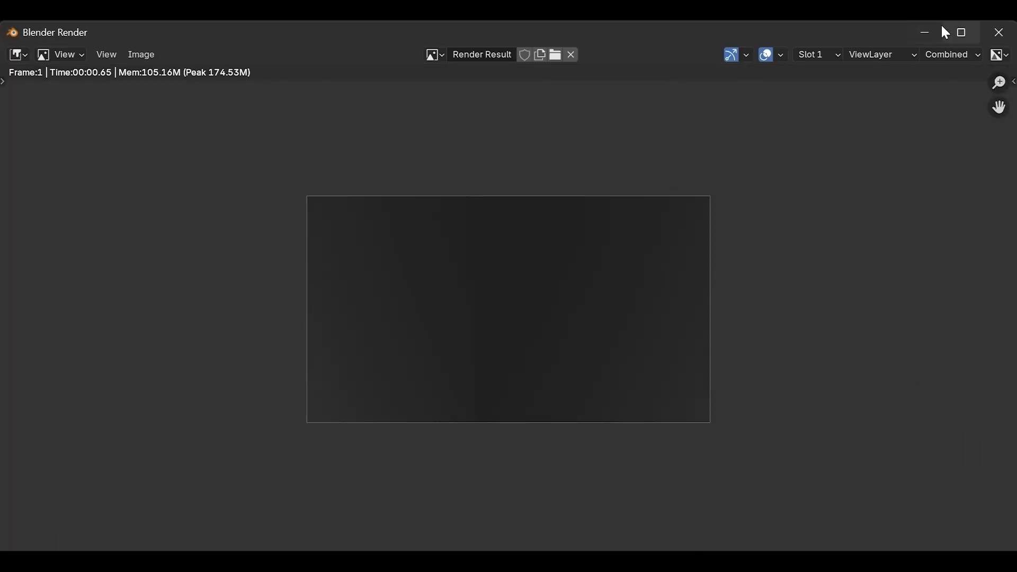
click(928, 32)
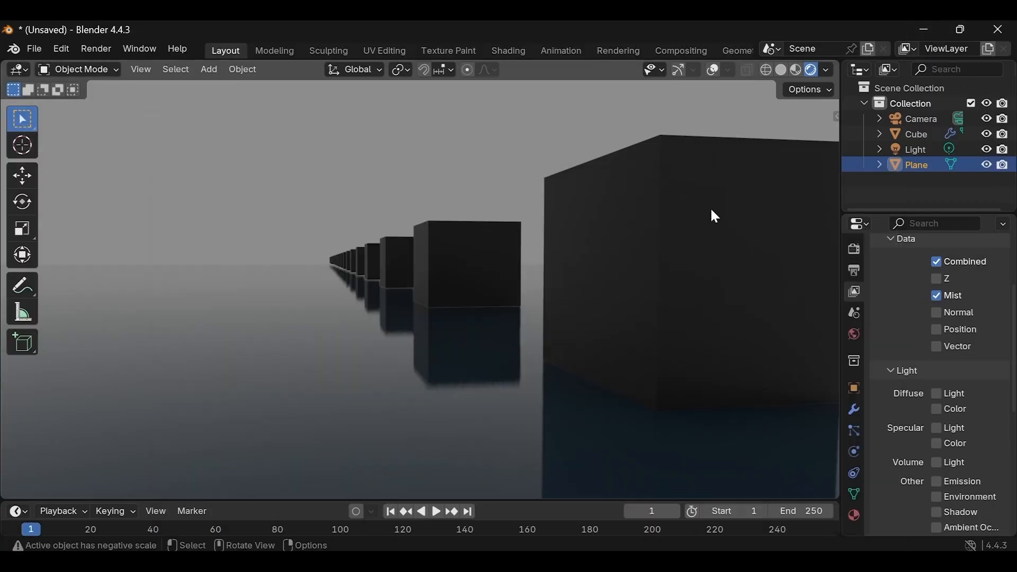
- Look through the camera, lock the camera to the view, and reframe it low over the plane towards the cubes
click(919, 113)
key(0)
key(0)
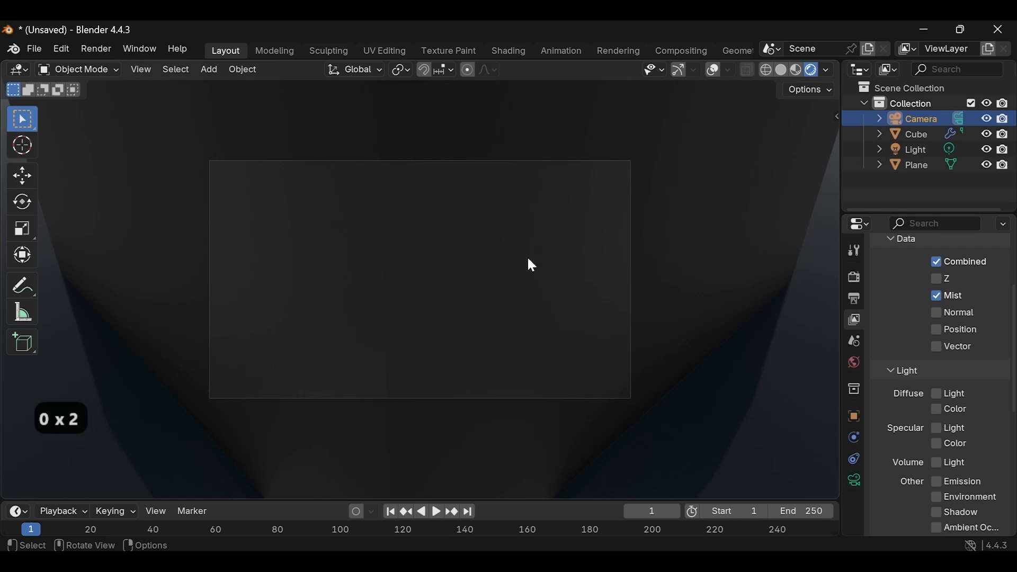
key(n)
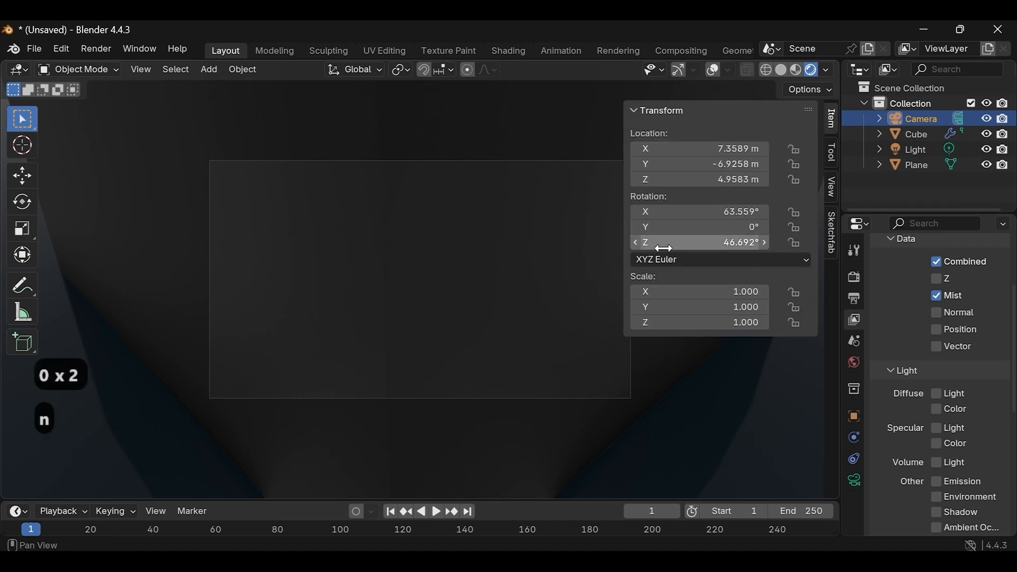
click(834, 217)
click(832, 186)
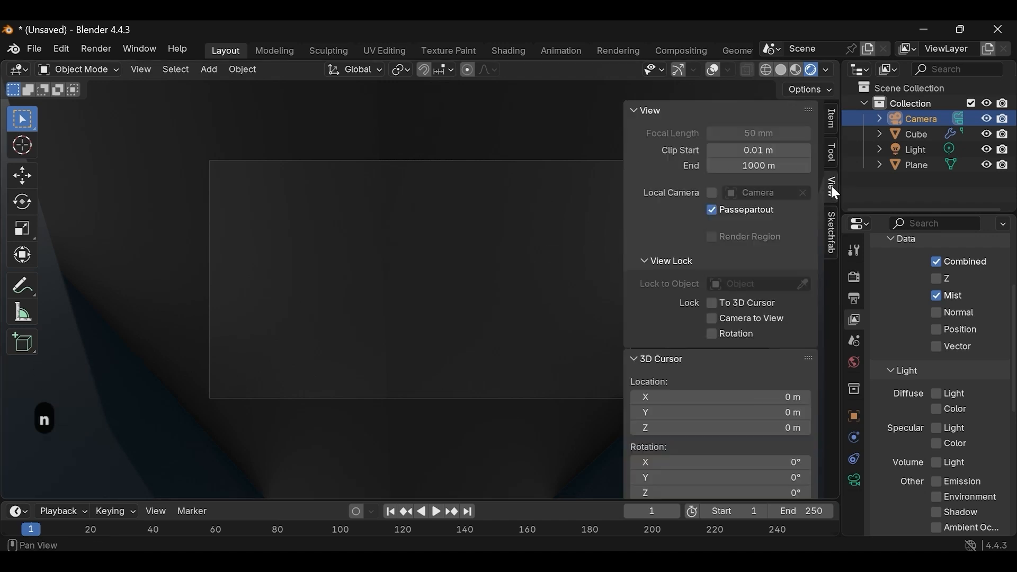
click(739, 316)
key(n)
middle_drag(540, 301, 581, 302)
middle_drag(566, 259, 493, 296)
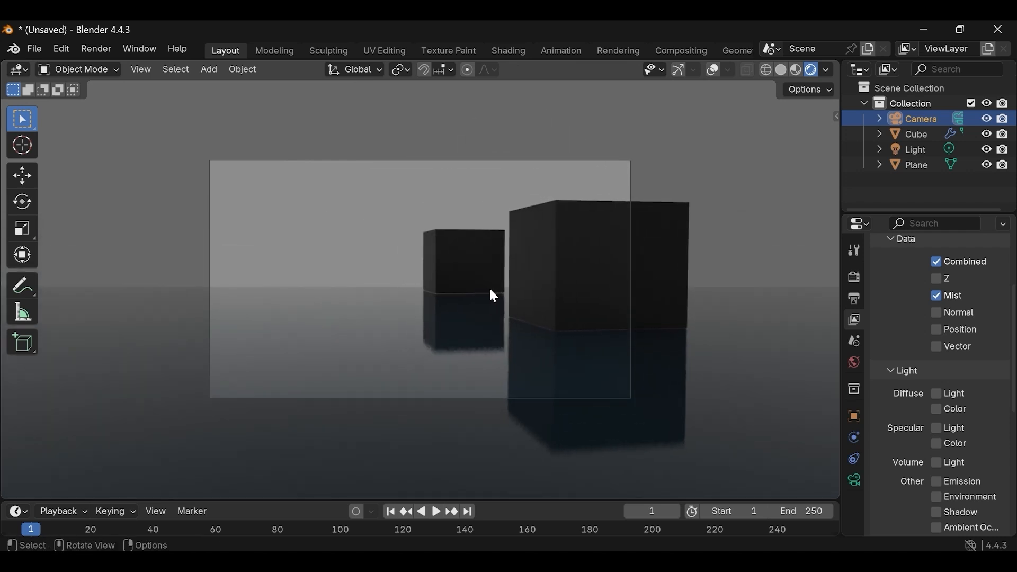
- Set the camera's clip end to 1000 m and reframe the shot along the full row of cubes
click(853, 278)
click(852, 301)
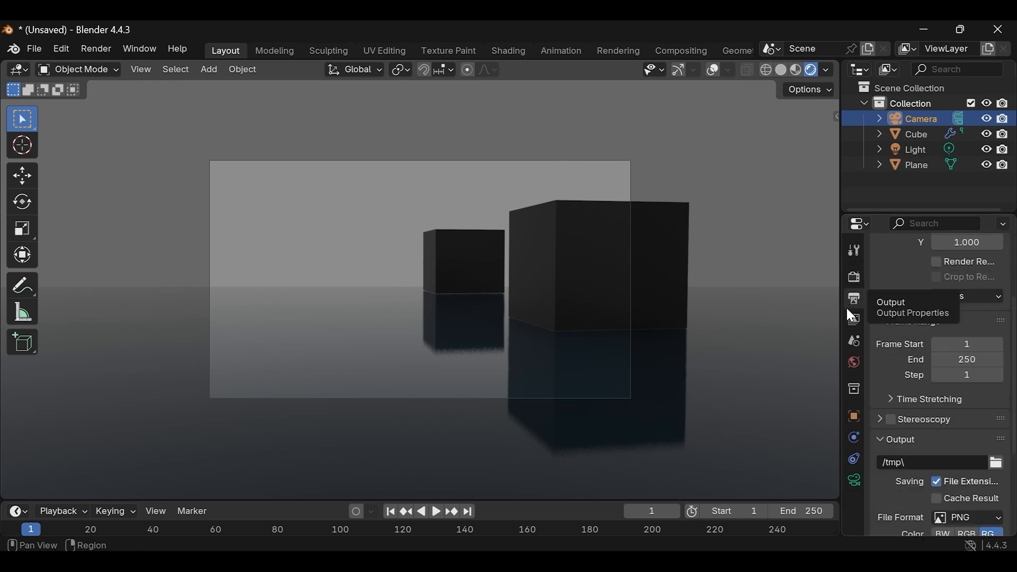
click(855, 481)
click(936, 384)
click(952, 380)
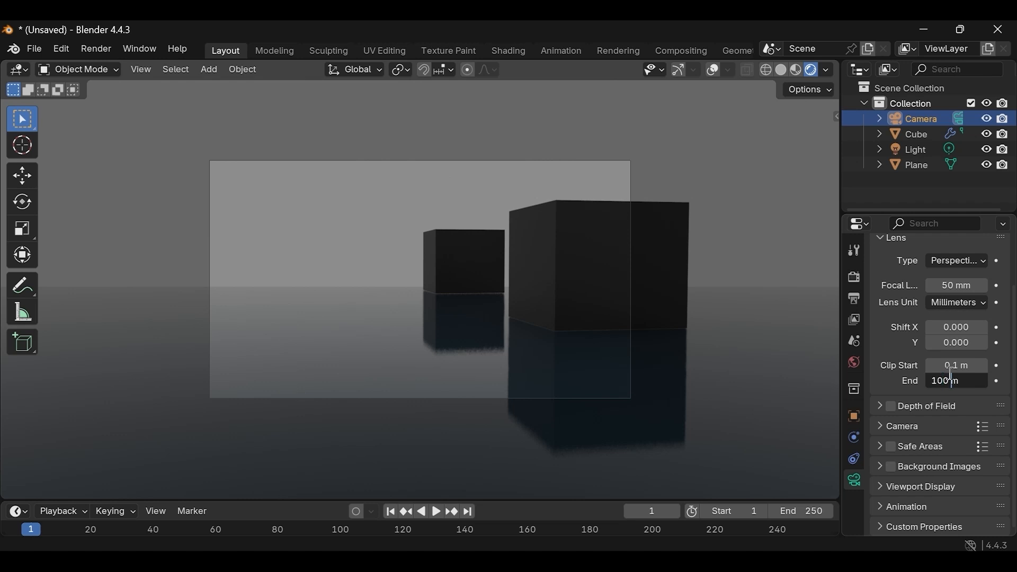
text(00)
key(BackSpace)
key(Return)
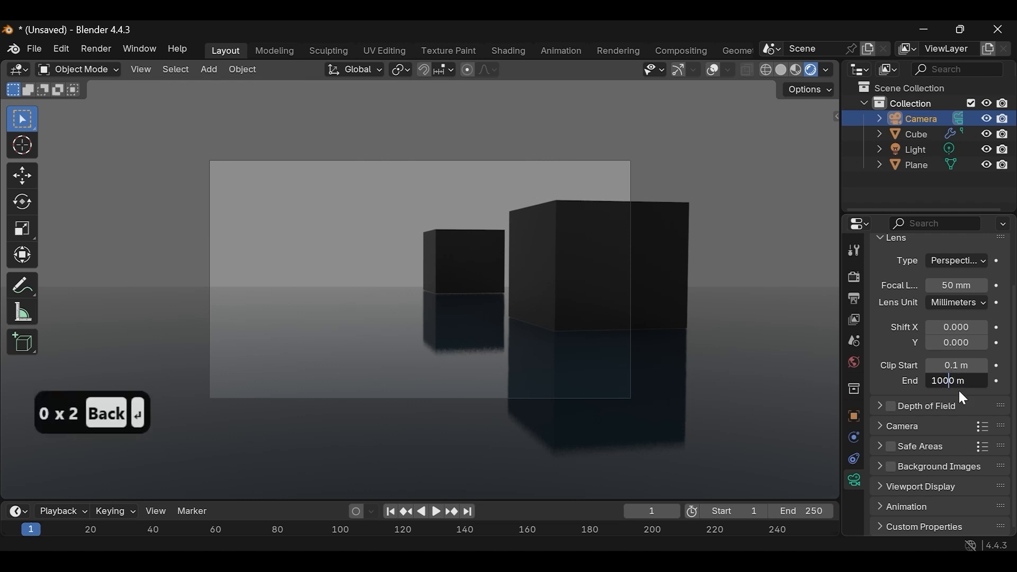
middle_drag(523, 325, 501, 303)
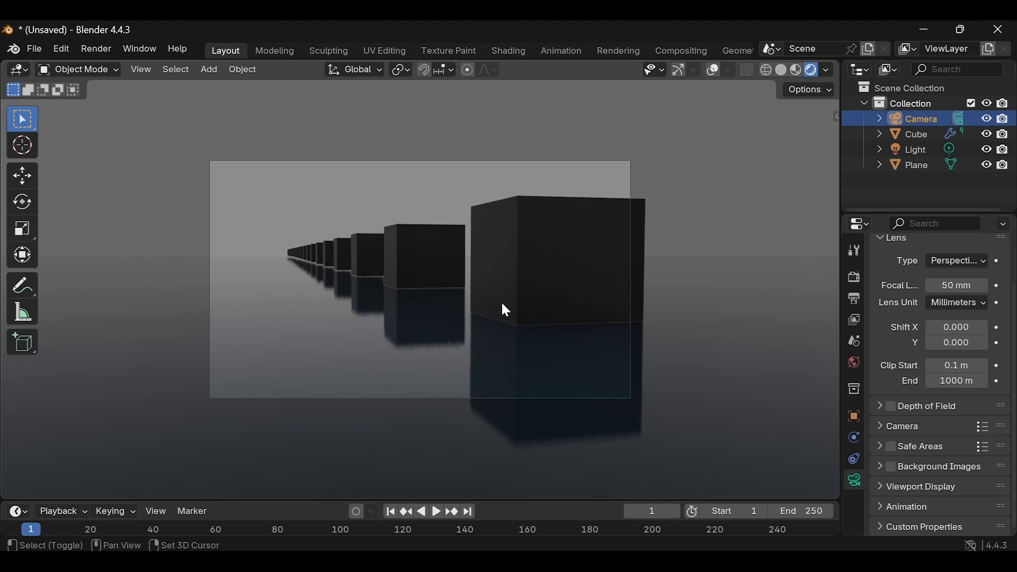
- Render the image again from the reframed camera and minimize the result
click(98, 50)
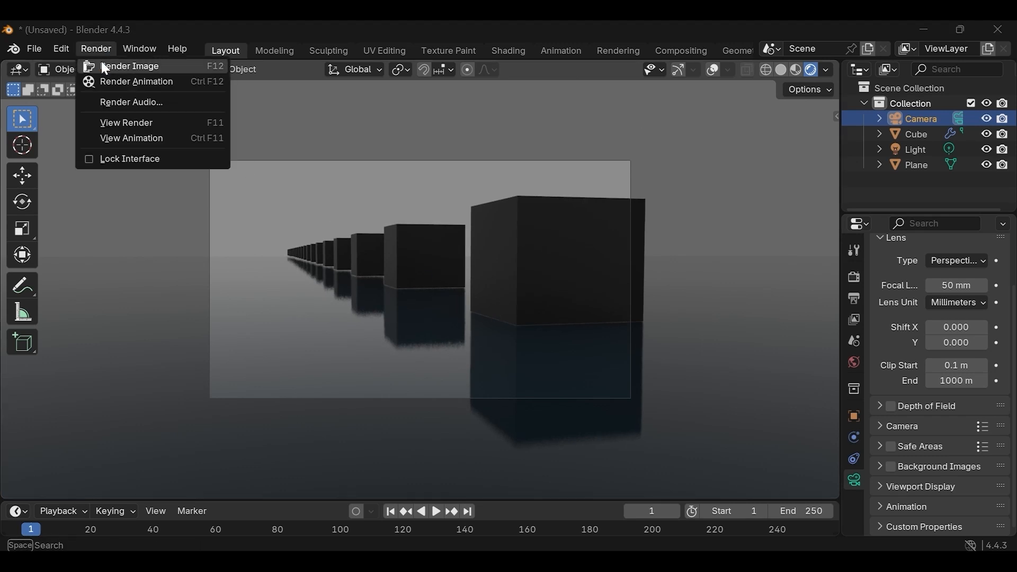
click(104, 65)
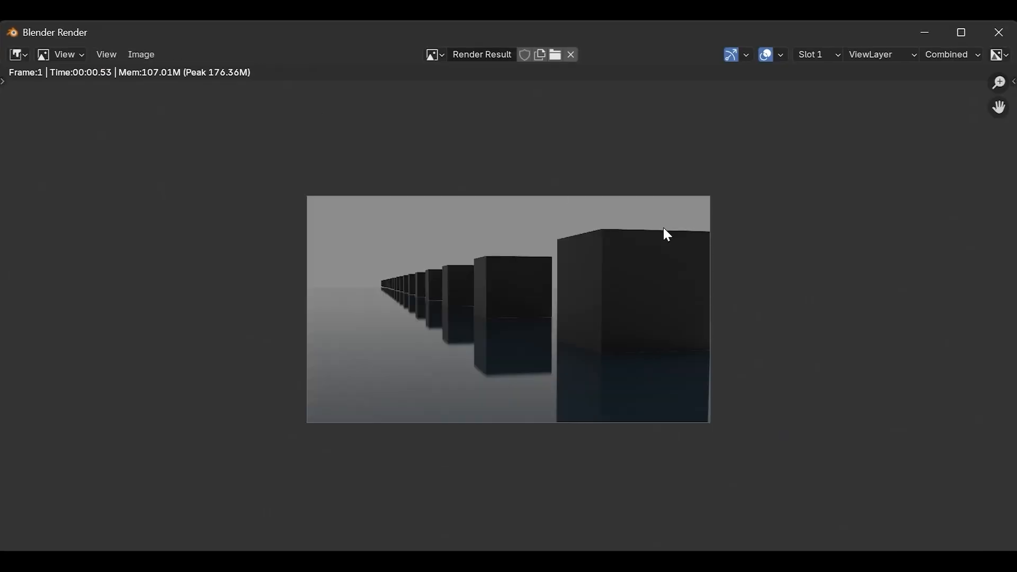
click(926, 32)
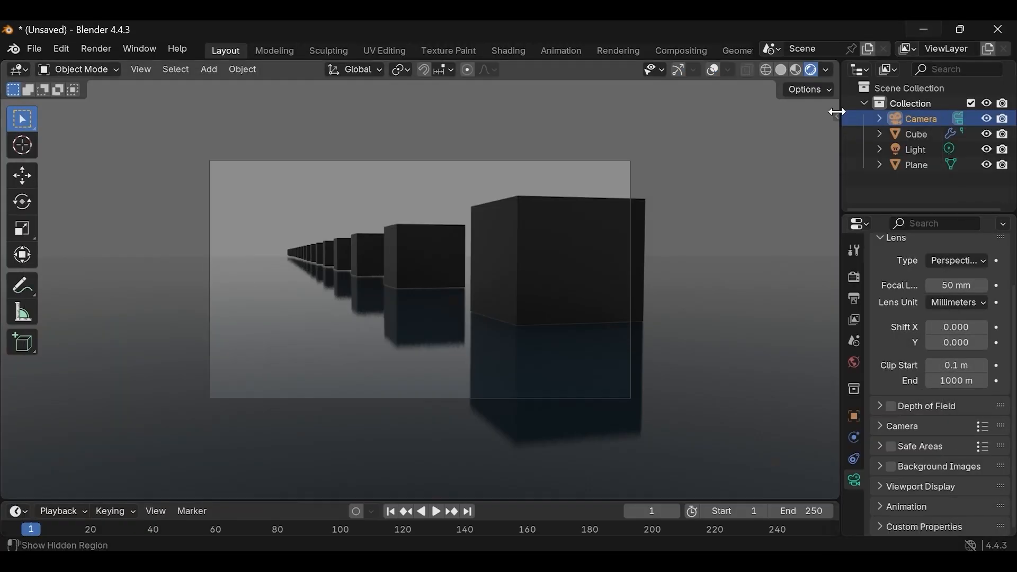
- Enable nodes in the compositor and move the Composite node farther from the Render Layers node
click(691, 49)
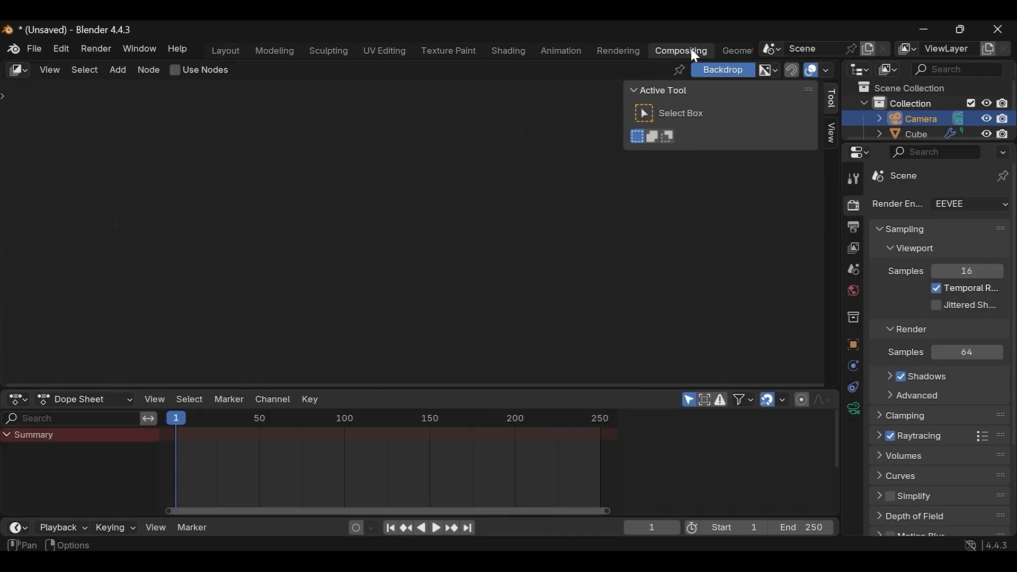
click(185, 71)
click(471, 159)
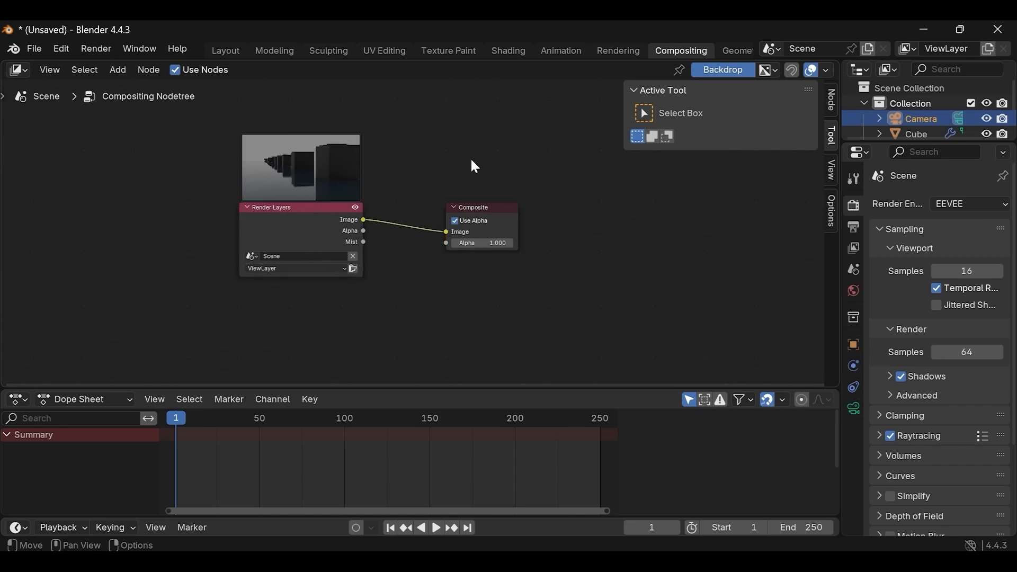
drag(467, 208, 520, 190)
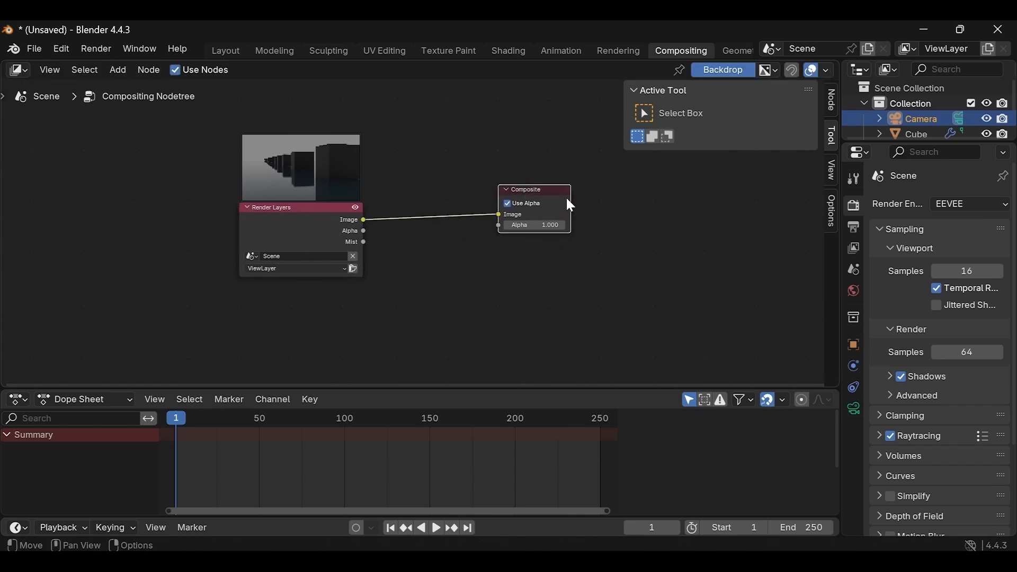
- Set the world's Mist Pass falloff to Linear in the Layout workspace
click(853, 290)
click(881, 370)
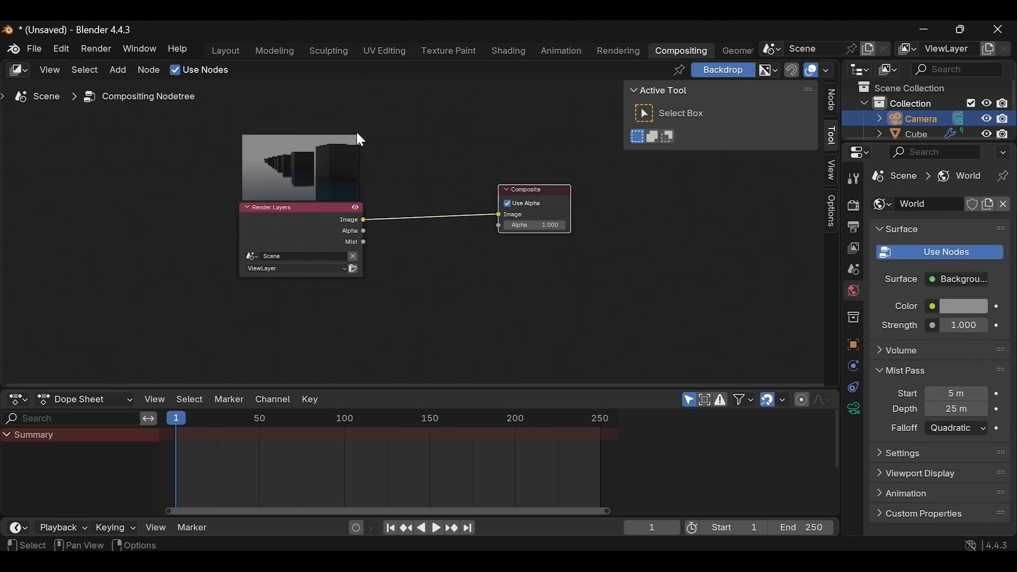
click(227, 50)
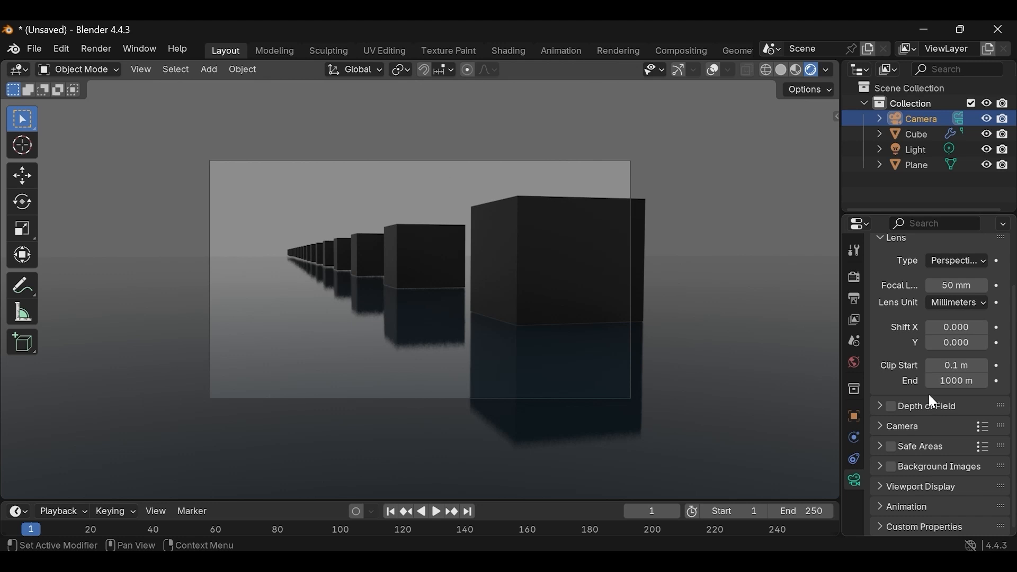
click(854, 364)
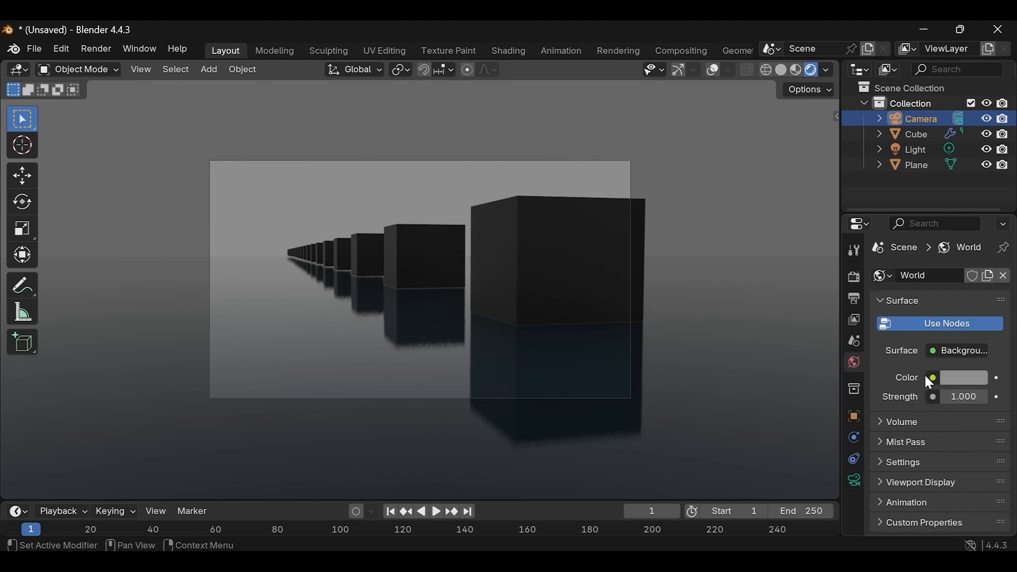
click(896, 442)
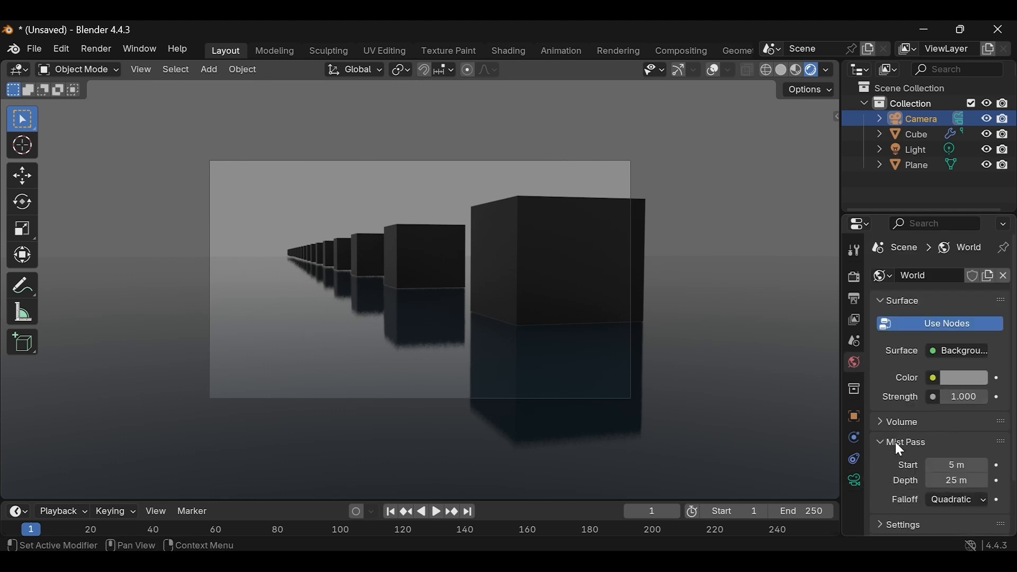
scroll(948, 466, down, 1)
click(978, 471)
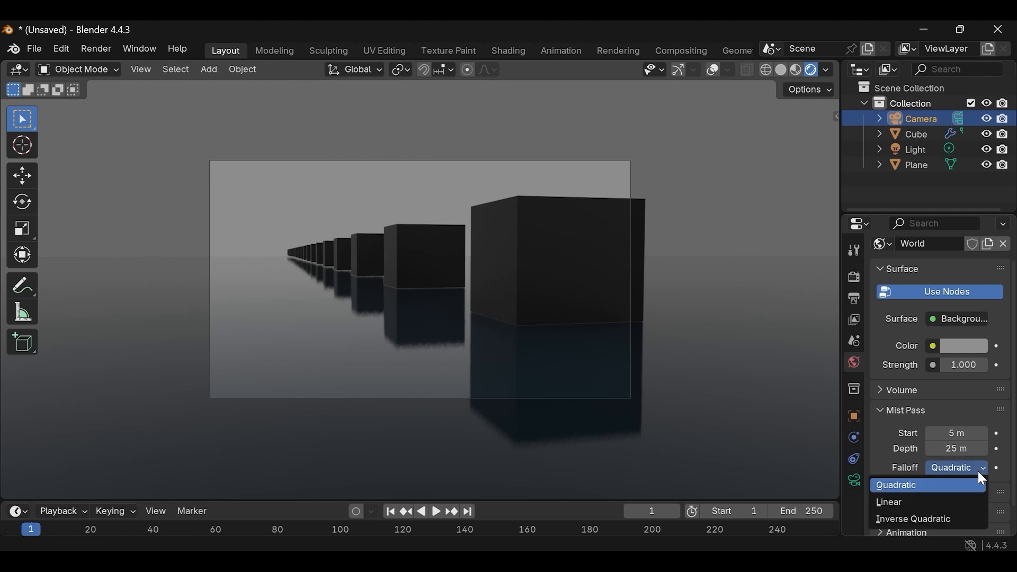
click(944, 501)
- Set the world's Mist Pass depth to 250 m
click(949, 437)
click(948, 448)
click(947, 449)
click(942, 450)
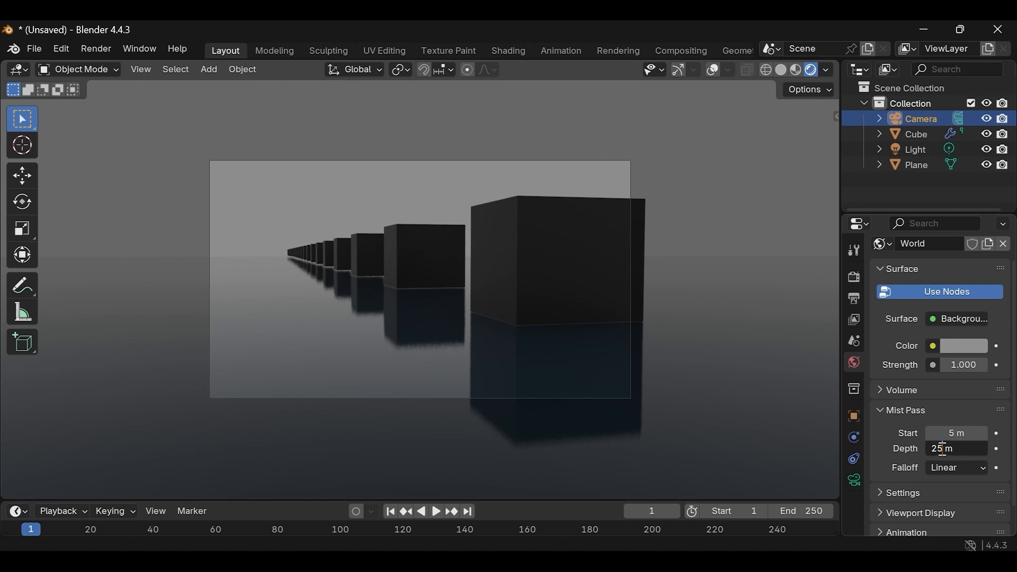
text(0)
key(Return)
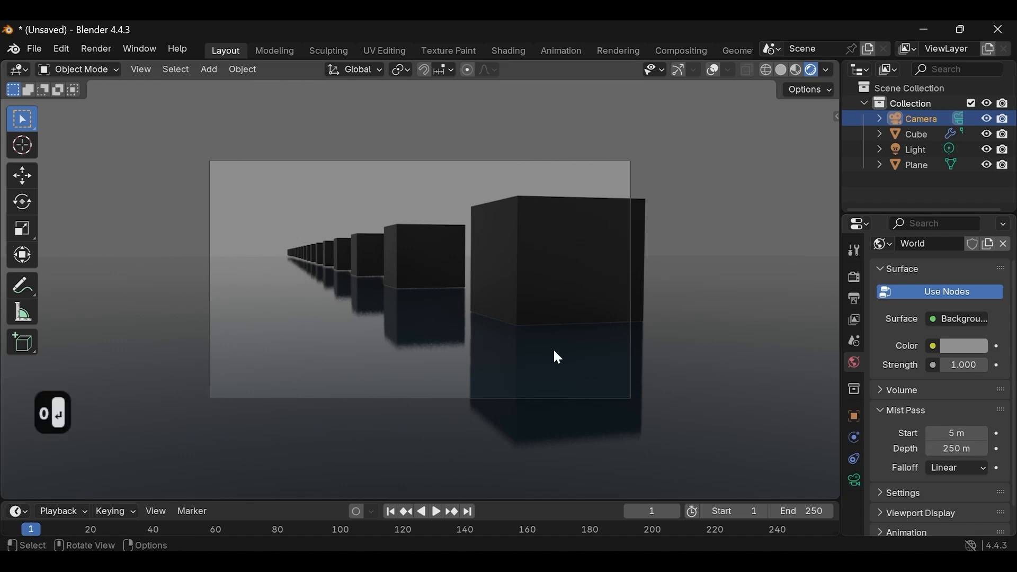
- Show the viewport overlays and gizmos again and unlock the camera from the view
click(715, 71)
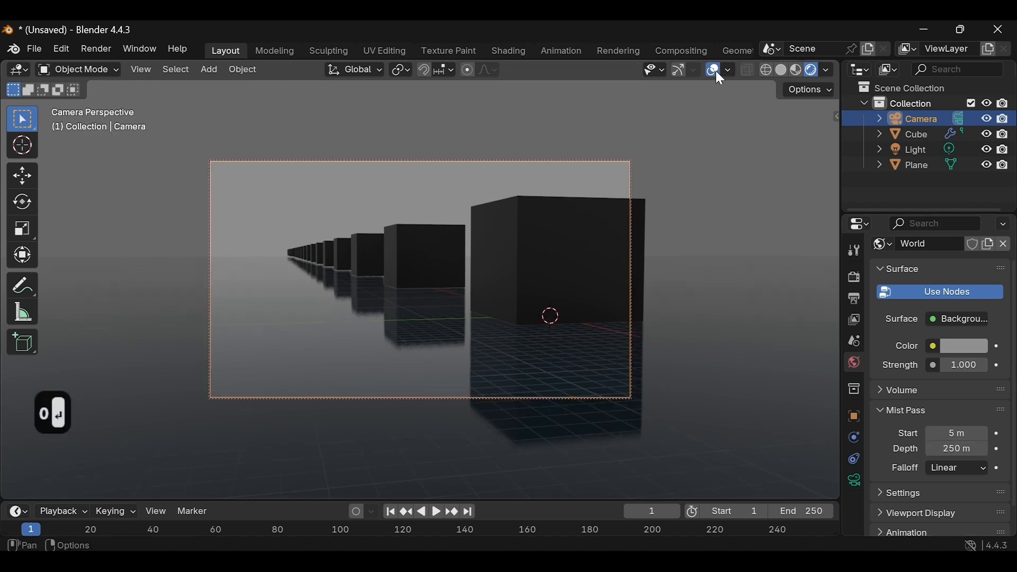
click(679, 71)
middle_drag(522, 260, 524, 259)
key(n)
click(742, 321)
key(n)
- Move the row of cubes sideways along the global X axis
middle_drag(421, 307, 530, 322)
scroll(447, 333, down, 3)
scroll(394, 289, up, 6)
click(398, 270)
middle_drag(398, 270, 561, 291)
key(g)
key(x)
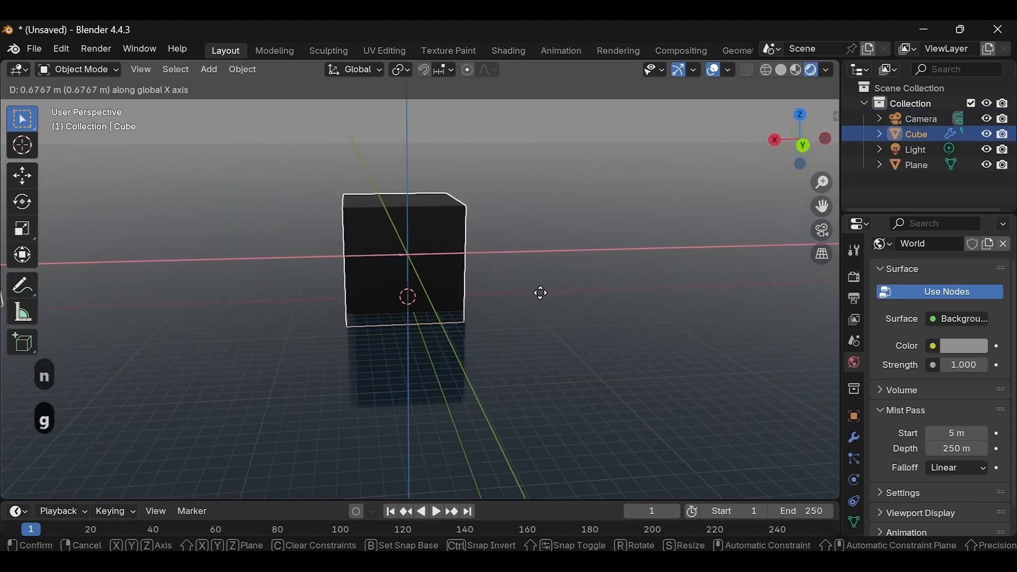
click(394, 287)
- Delete the light beside the cubes from the scene
click(358, 236)
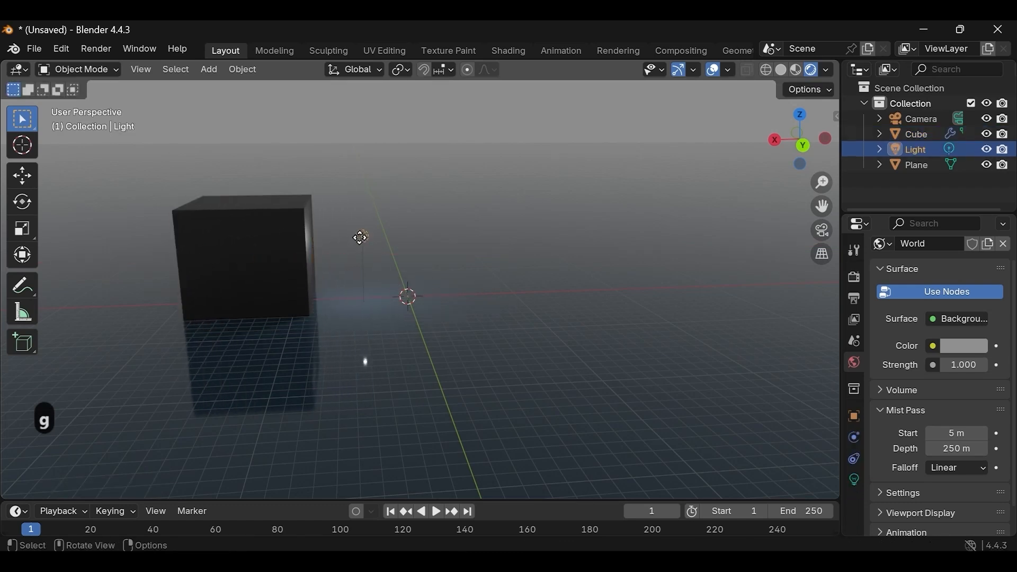
key(Delete)
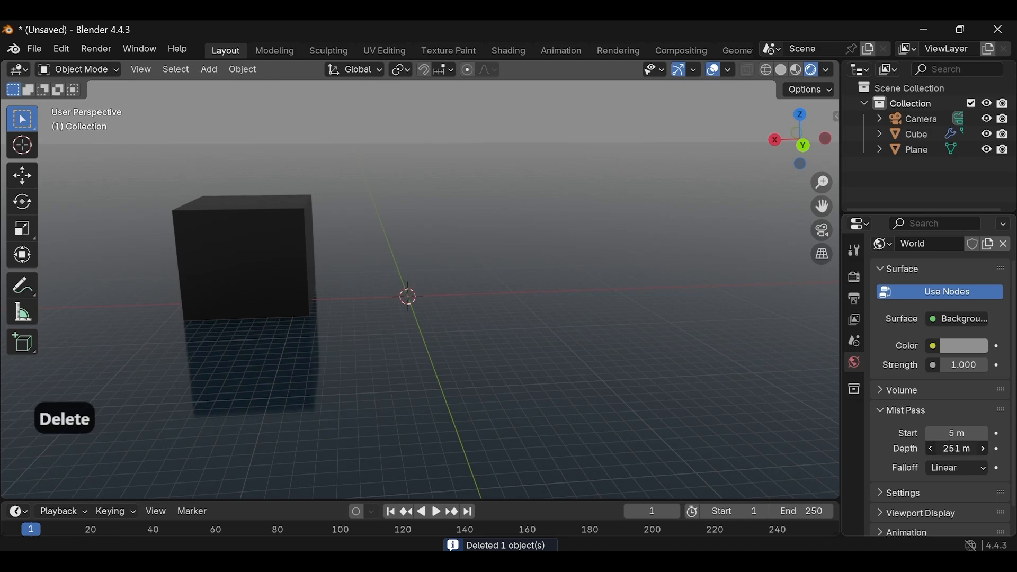
- Set the world's Mist Pass depth to 2500 m
drag(956, 448, 945, 446)
click(946, 446)
text(250)
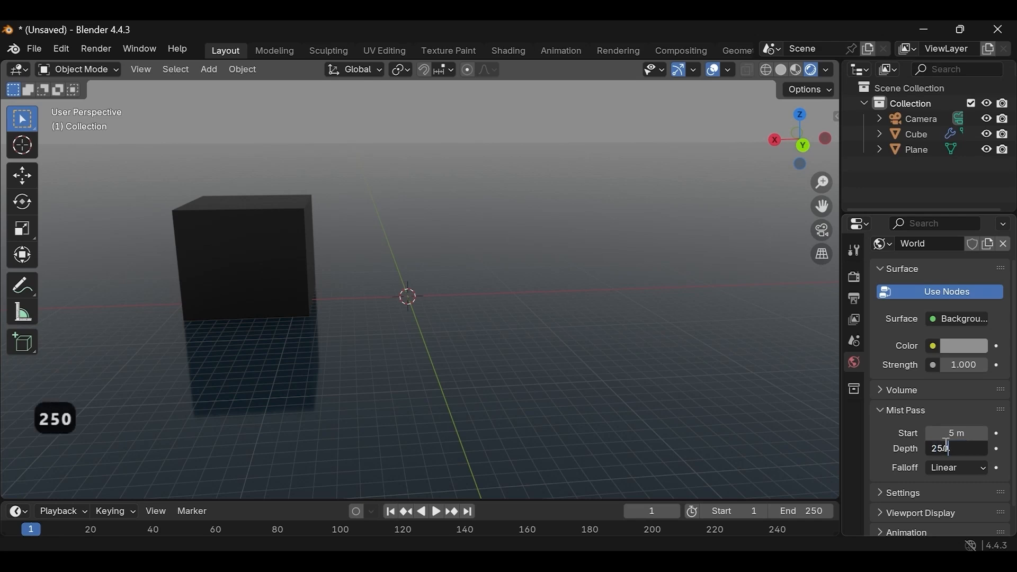
key(Delete)
text(0)
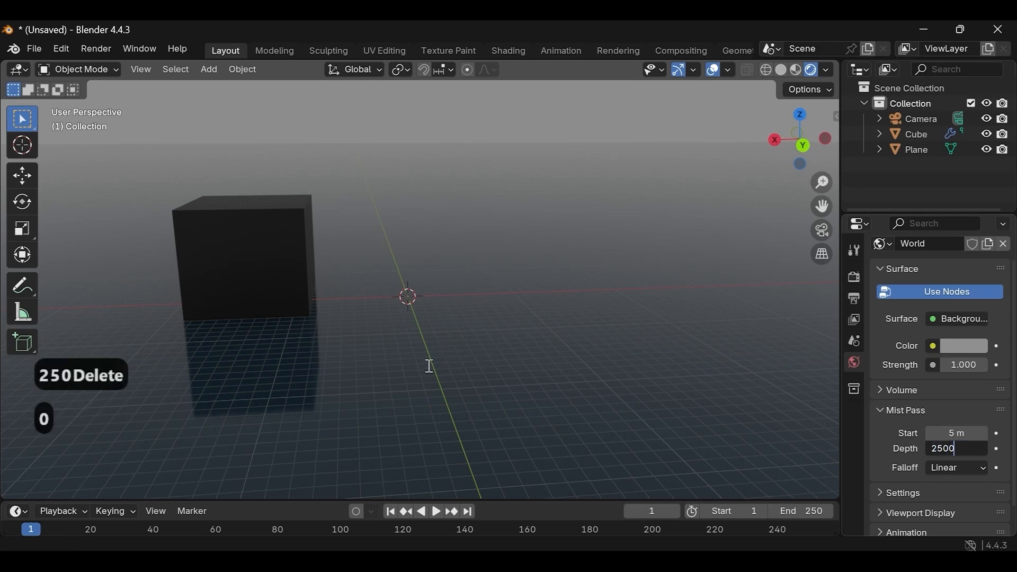
key(Return)
- Look through the camera and, in the Compositing workspace, move the Composite node farther from the Render Layers node
key(KP_0)
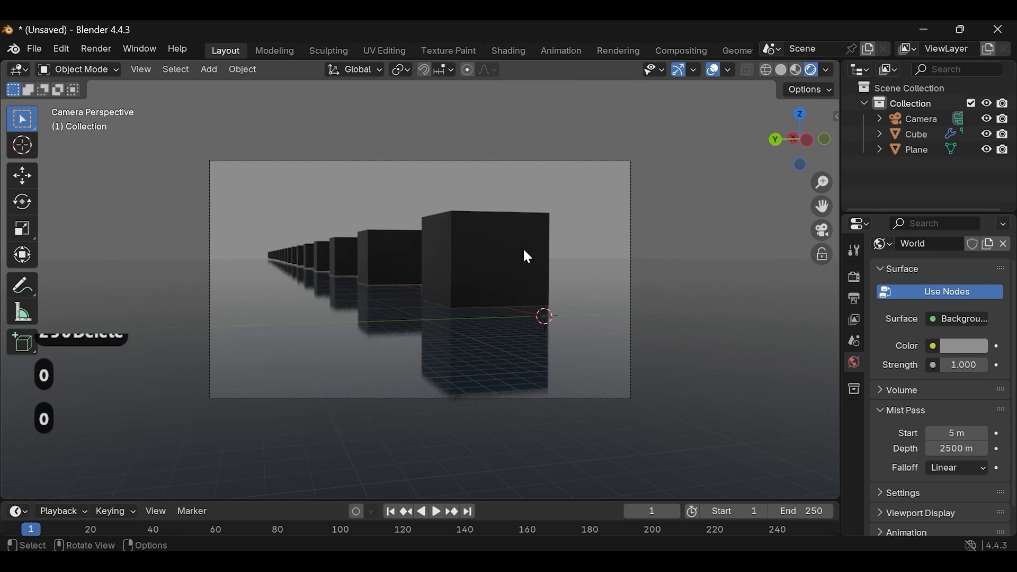
click(728, 50)
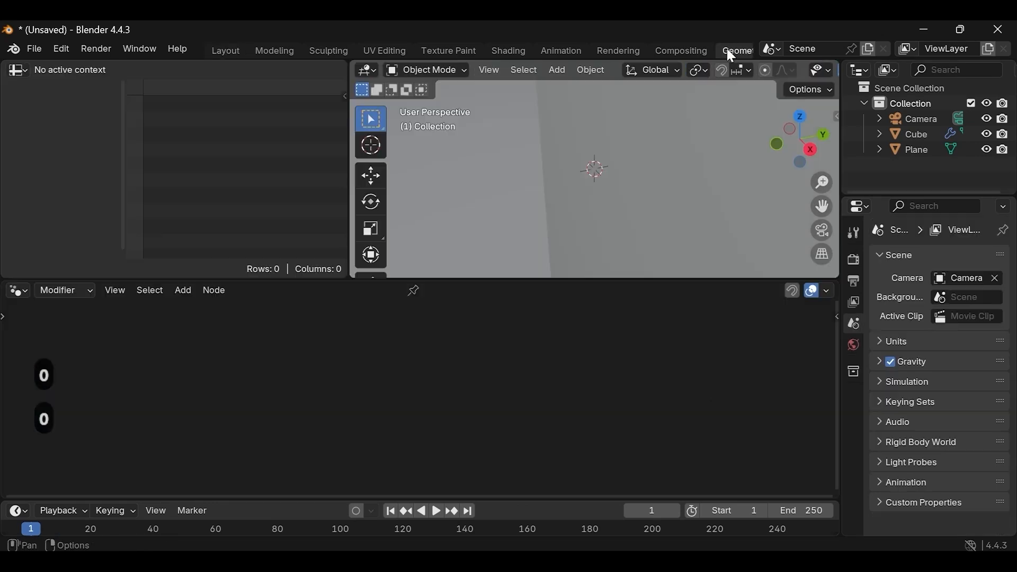
click(684, 50)
click(308, 161)
drag(541, 188, 656, 197)
- Add a Viewer node above the Composite node and connect the Render Layers Image output to its Image input
click(482, 155)
key(Tab)
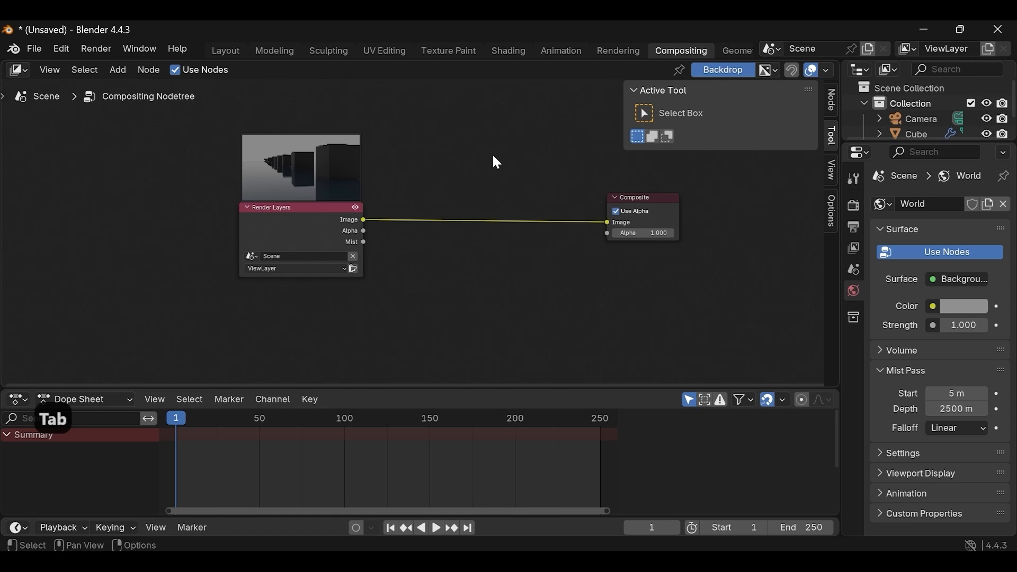
key(shift+a)
click(490, 161)
text(vier)
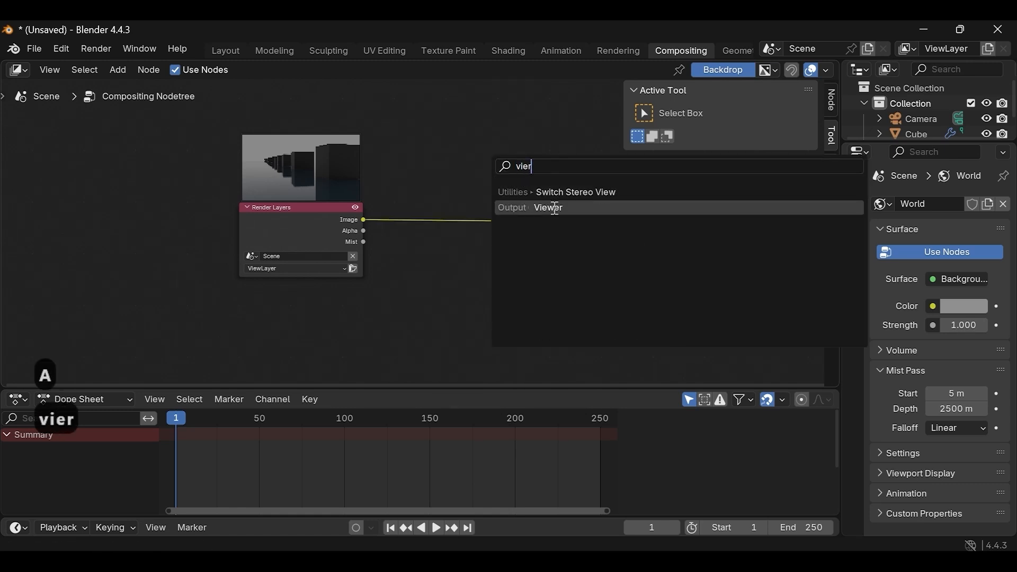
click(555, 208)
click(522, 160)
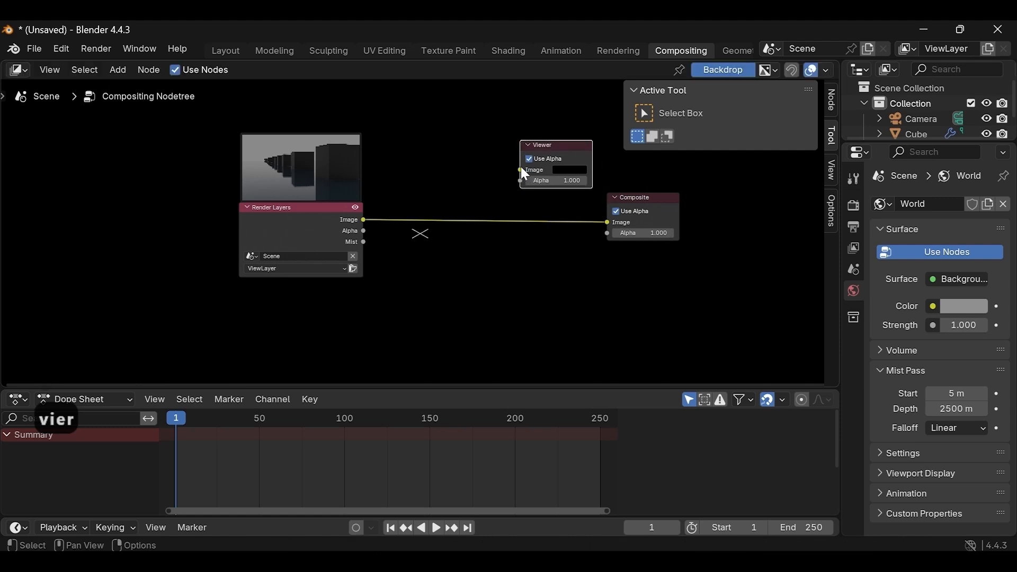
drag(520, 169, 364, 220)
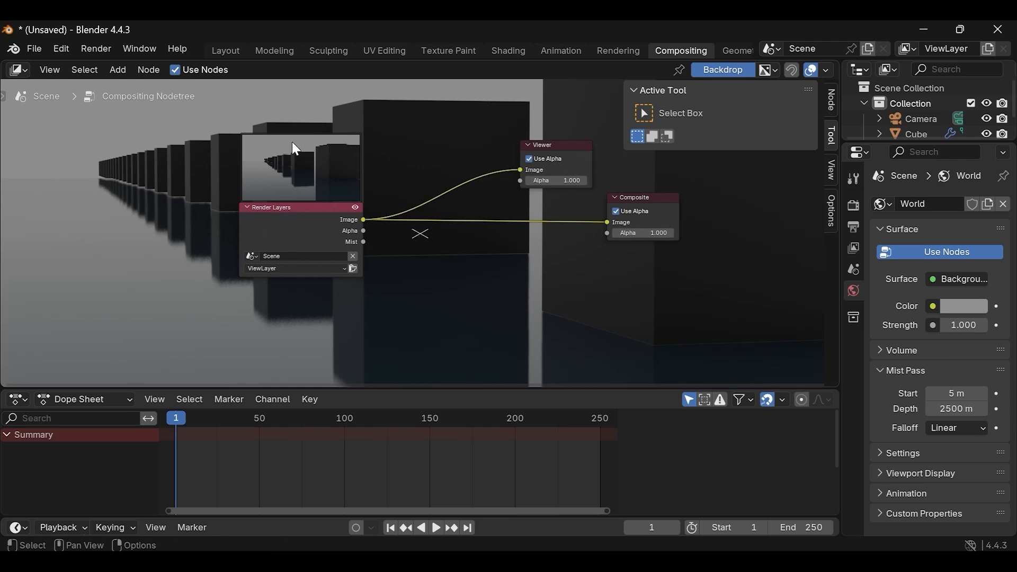
middle_drag(307, 141, 257, 144)
drag(478, 154, 508, 149)
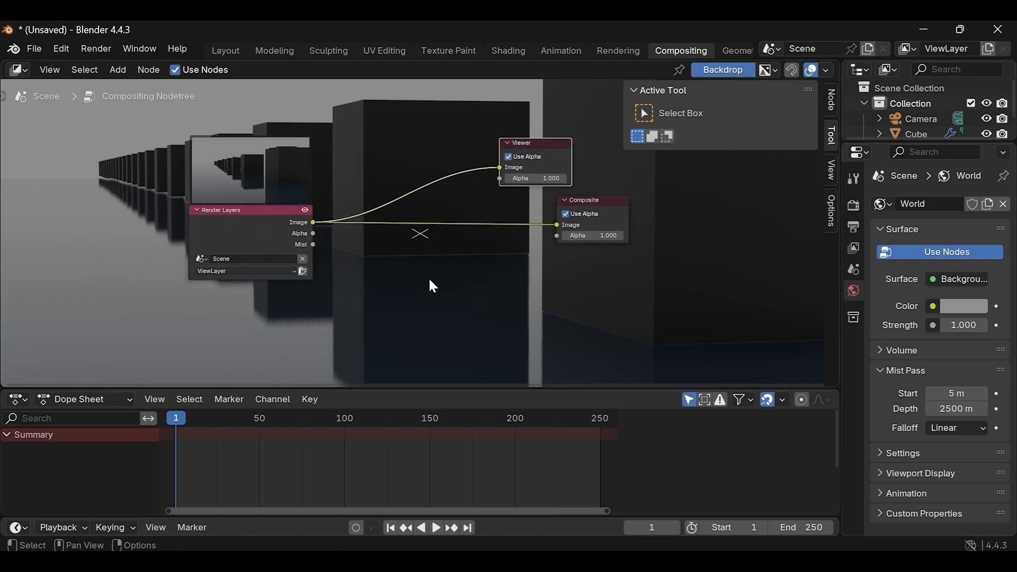
- Add a Color Ramp node above the node chain and connect the Render Layers Mist output to its Fac input
key(Tab)
key(shift+a)
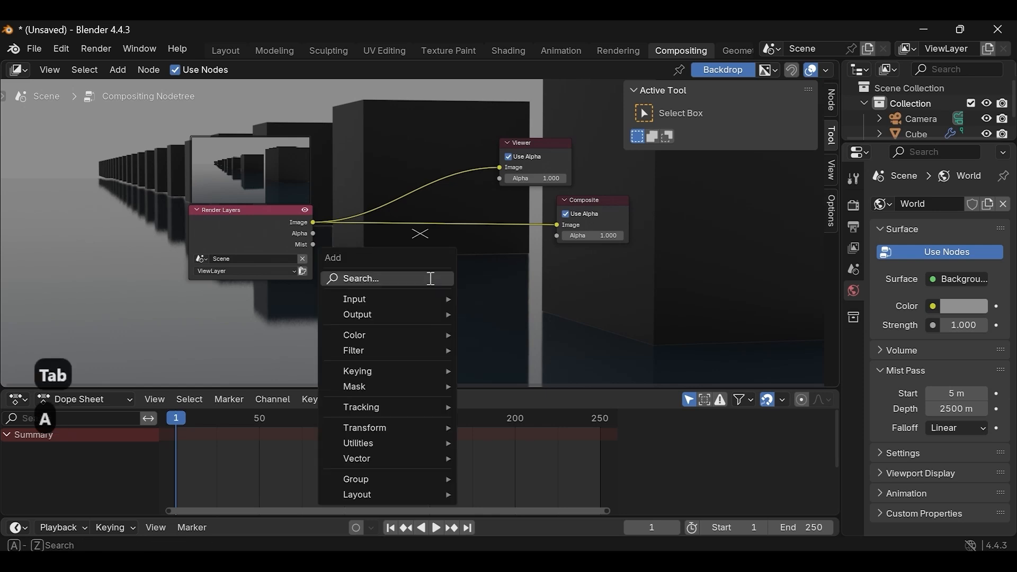
click(428, 277)
text(fac)
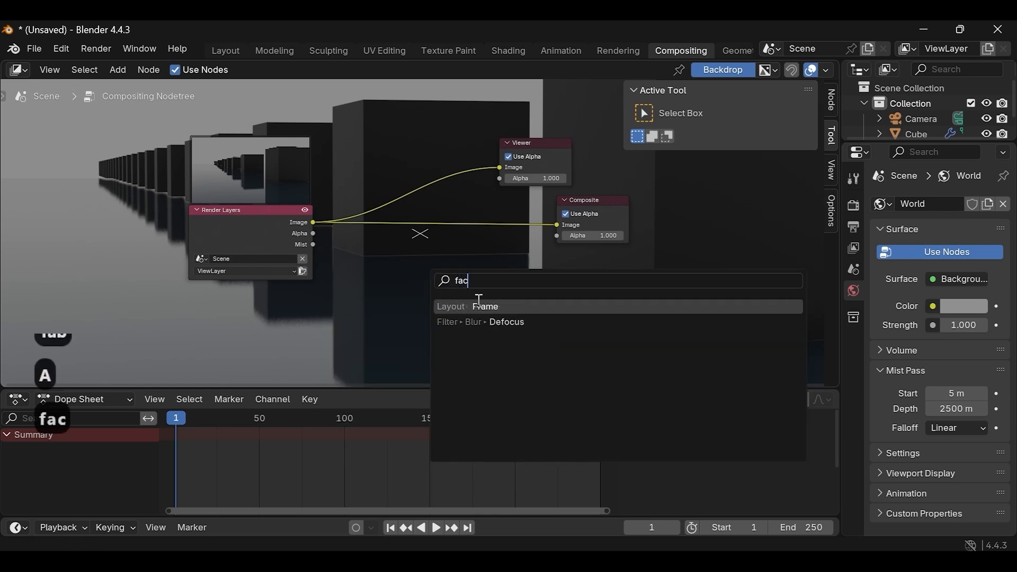
key(BackSpace)
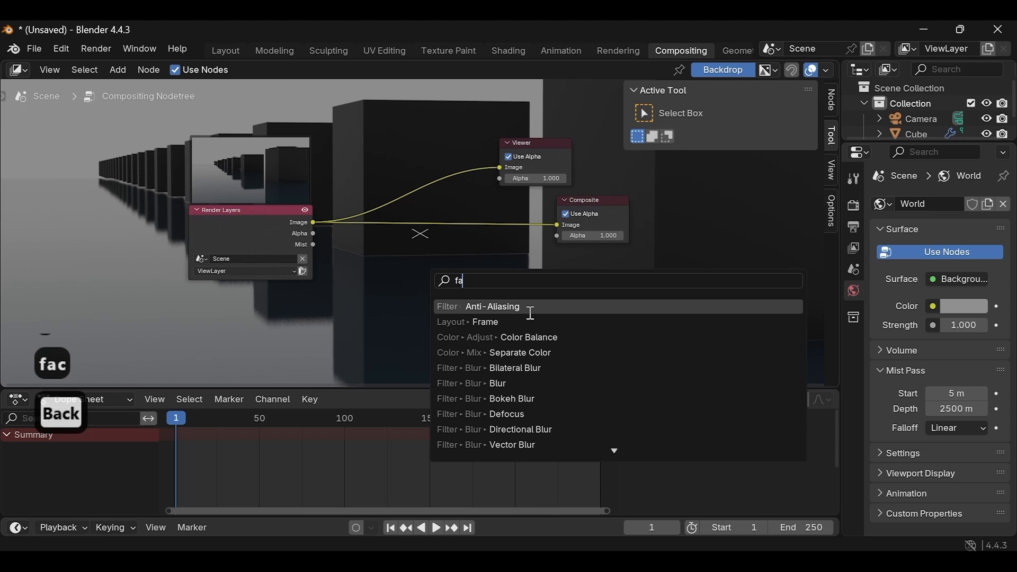
key(BackSpace)
key(BackSpace)
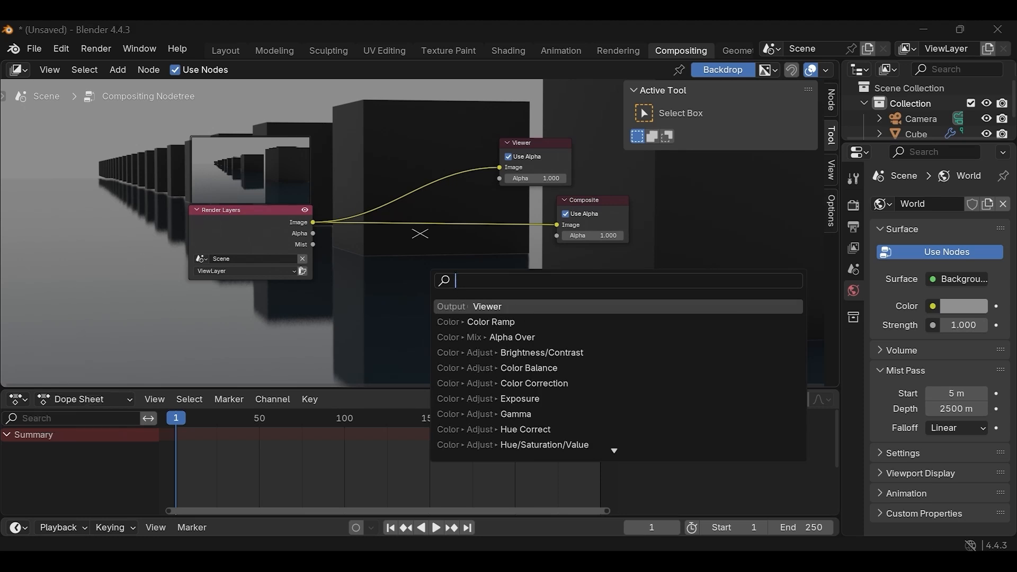
click(477, 322)
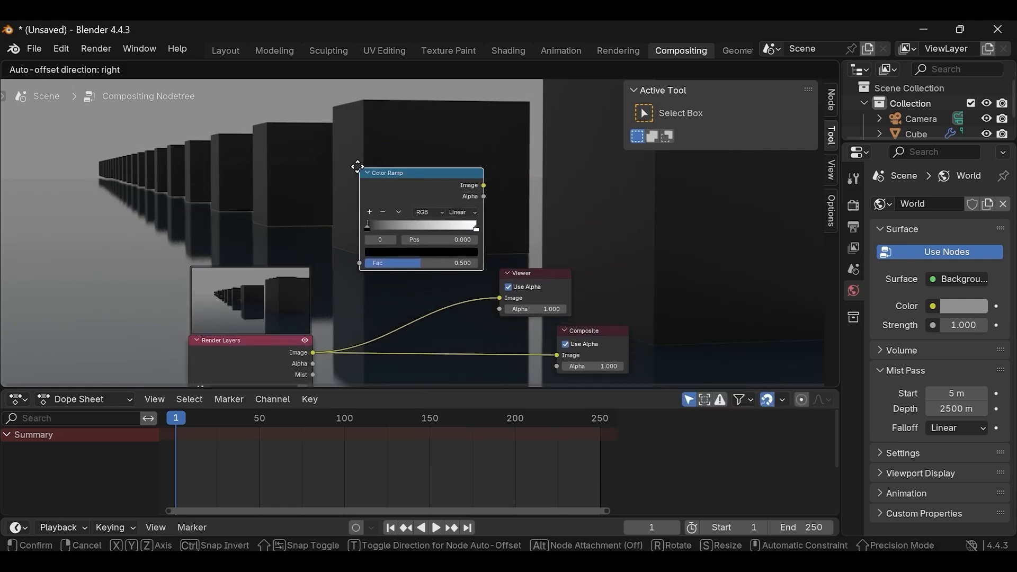
click(358, 169)
middle_drag(432, 276, 427, 247)
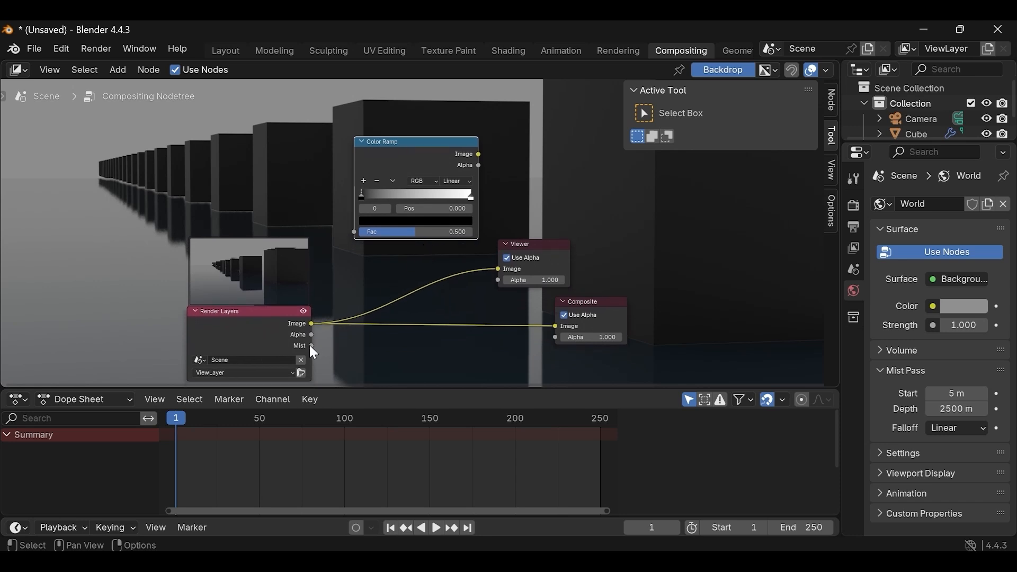
drag(309, 346, 379, 228)
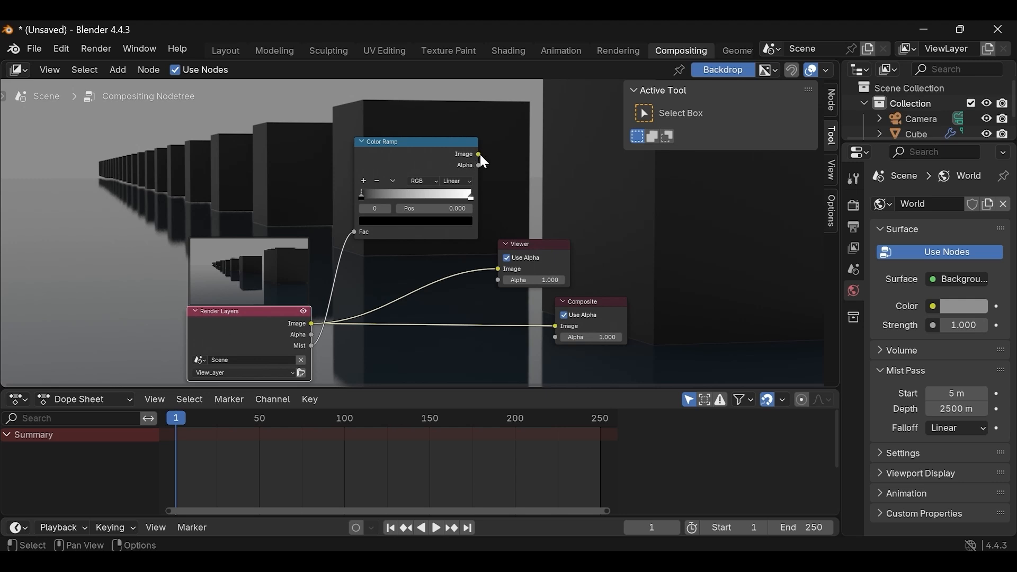
- Move the Viewer node farther out and add an Alpha Over node beside the Color Ramp
drag(532, 243, 577, 225)
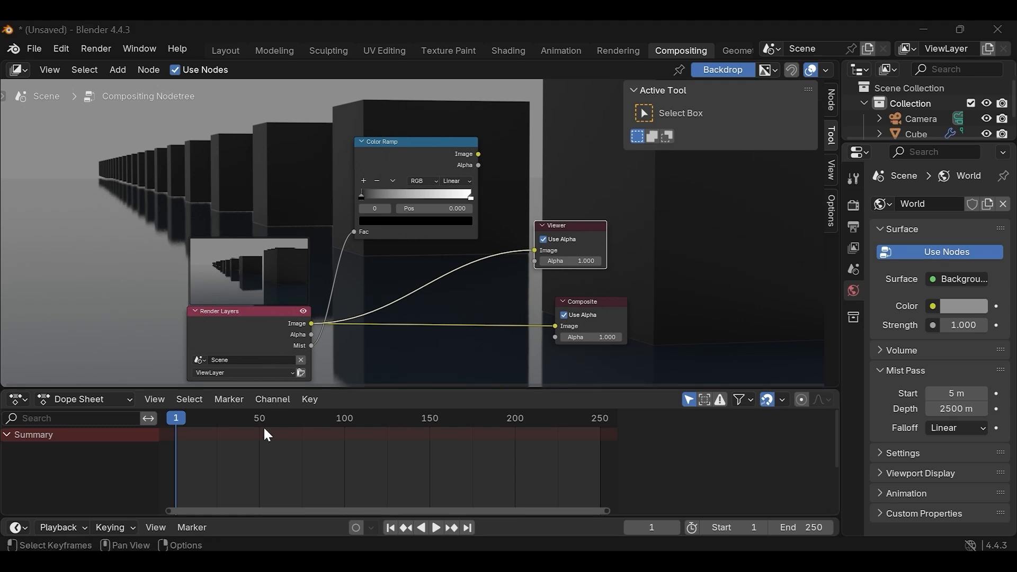
click(547, 160)
key(Tab)
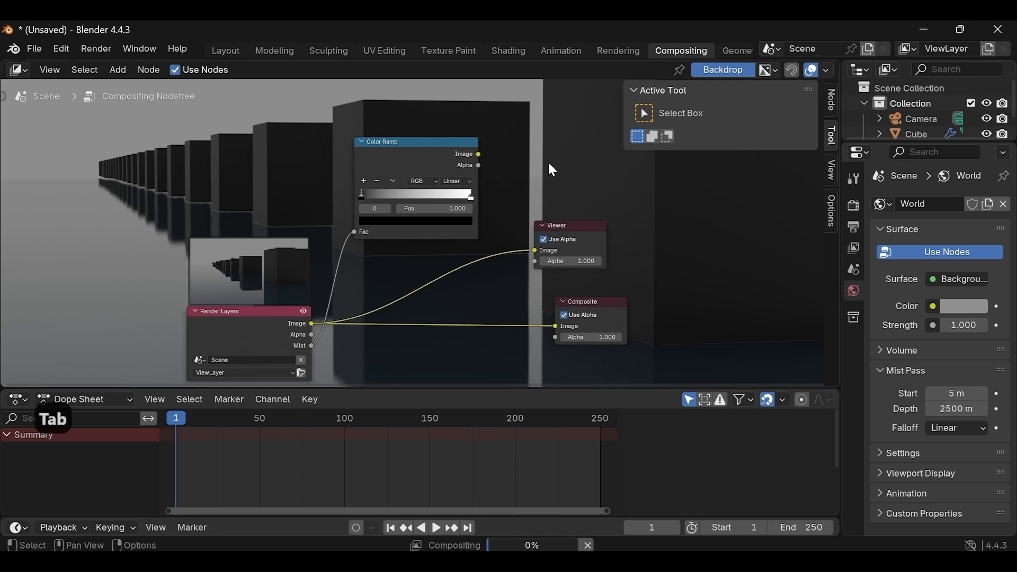
key(shift+a)
click(539, 170)
text(alp)
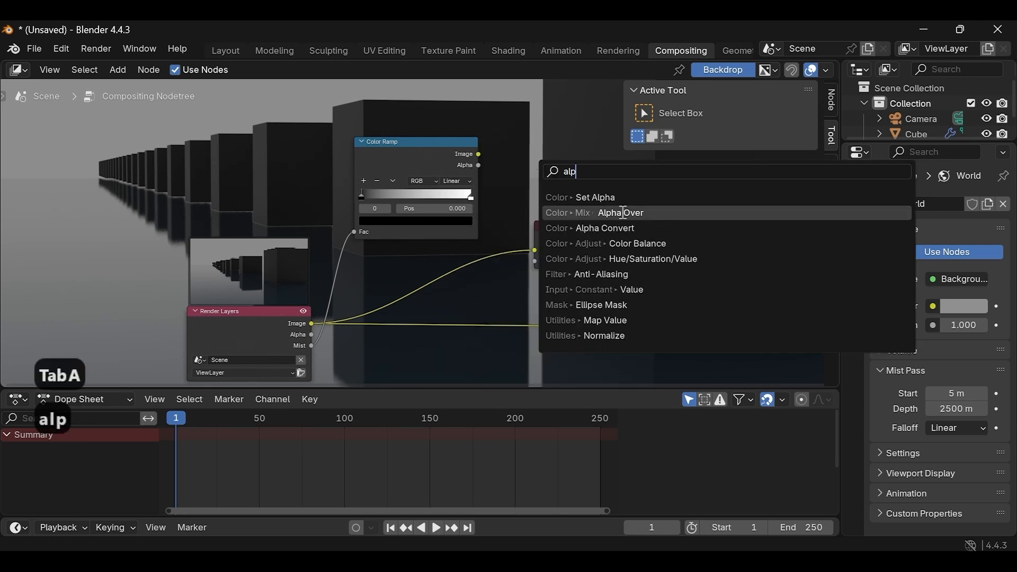
click(623, 213)
click(526, 150)
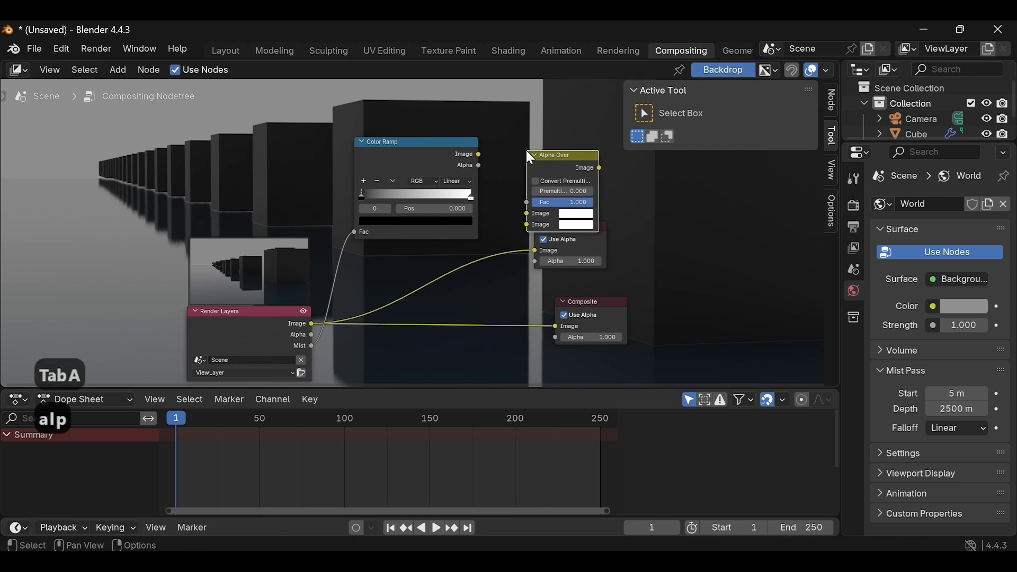
- Spread out the Render Layers, Color Ramp, Alpha Over and Viewer nodes, and disconnect the Viewer from Render Layers
scroll(379, 213, down, 1)
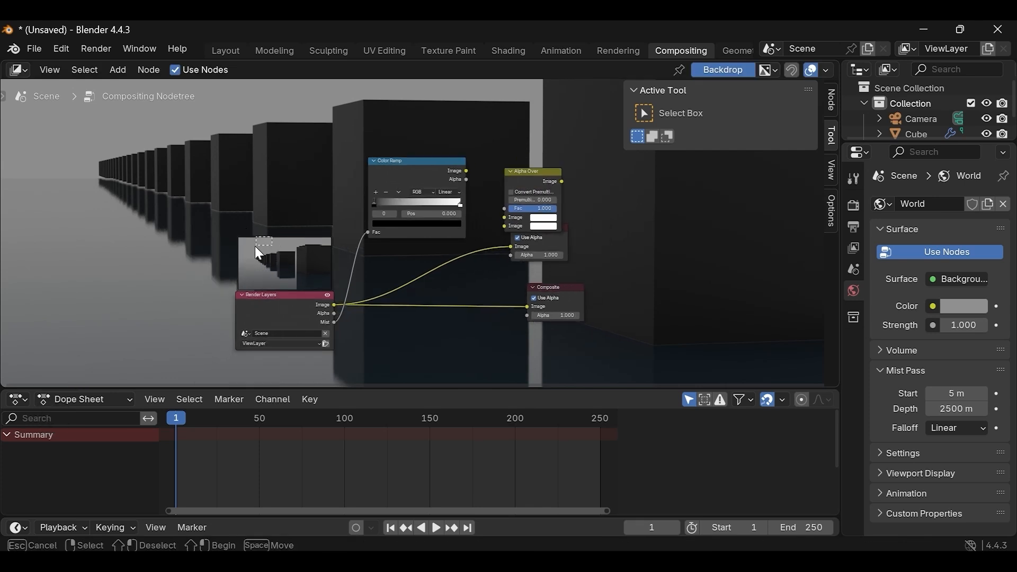
drag(276, 299, 230, 297)
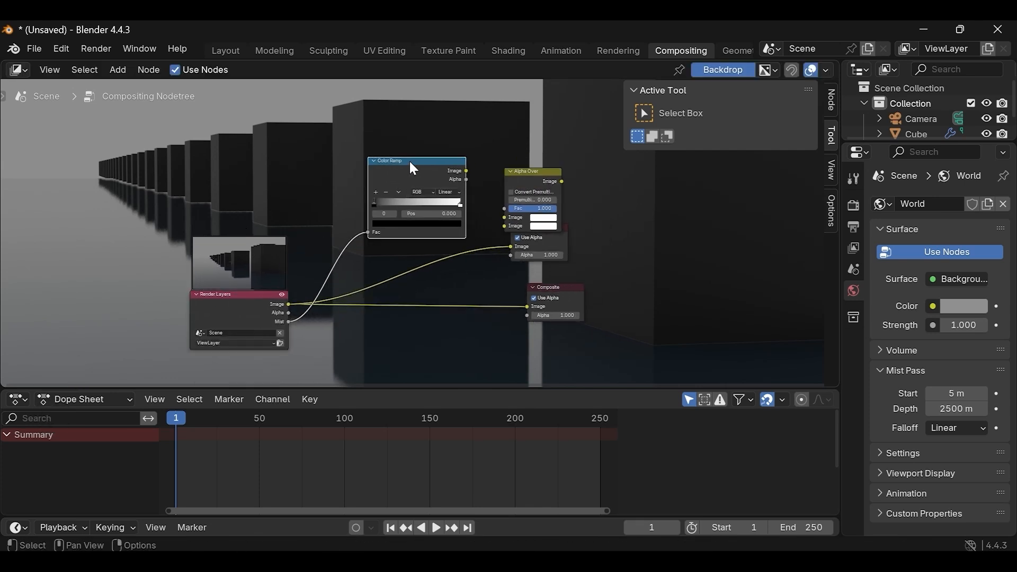
drag(412, 160, 384, 158)
click(521, 177)
drag(524, 181, 495, 171)
mouse_move(540, 236)
mouse_down()
mouse_move(606, 231)
mouse_move(553, 250)
mouse_up()
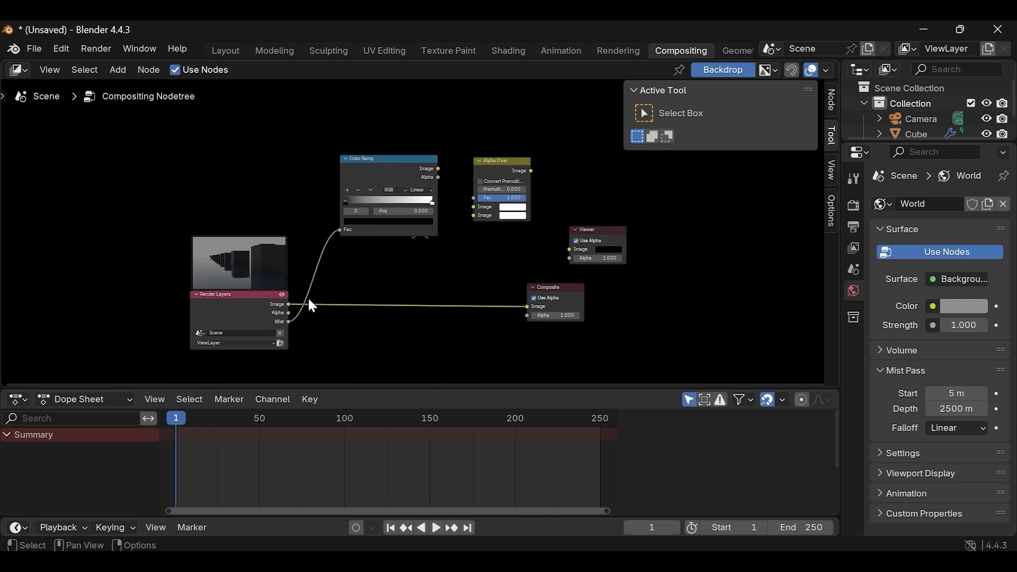
- Link Render Layers Image to Alpha Over's first Image input and its output to Viewer and Composite, placing Composite above Viewer
drag(288, 304, 473, 210)
drag(570, 249, 532, 168)
drag(527, 306, 532, 168)
drag(546, 284, 599, 185)
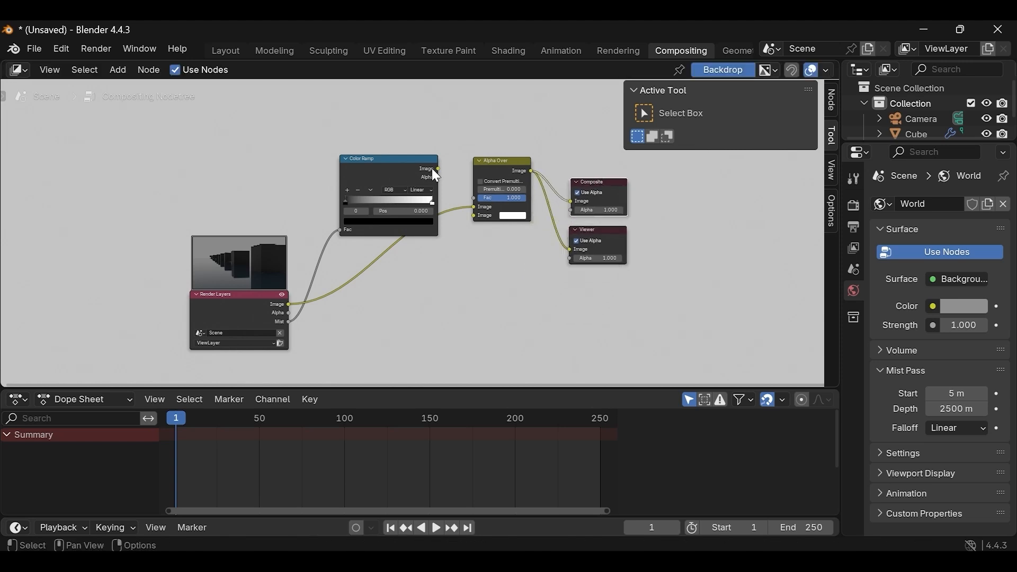
- Connect the Color Ramp's Image output to the Alpha Over's Fac input and move the Color Ramp farther from Alpha Over
drag(437, 168, 453, 180)
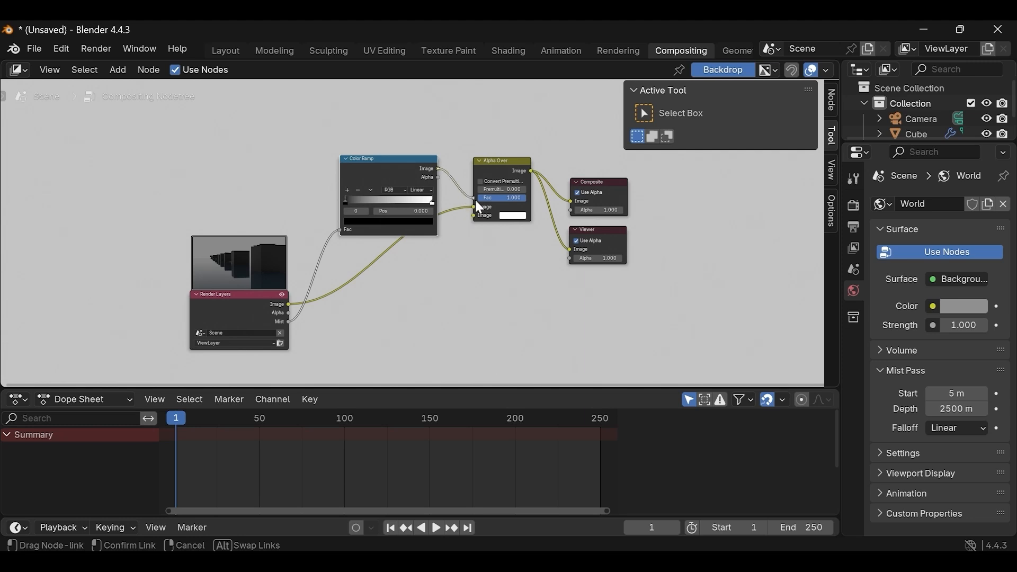
drag(476, 195, 477, 196)
drag(392, 167, 356, 148)
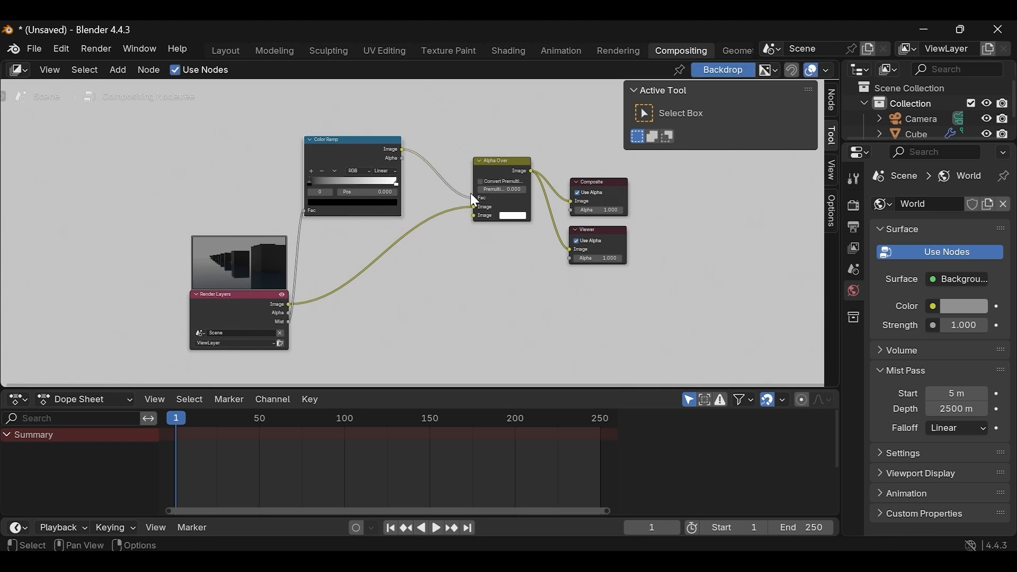
drag(310, 183, 341, 186)
- Set the world's Mist Pass depth back to 250 m
click(949, 412)
click(945, 411)
key(BackSpace)
key(Return)
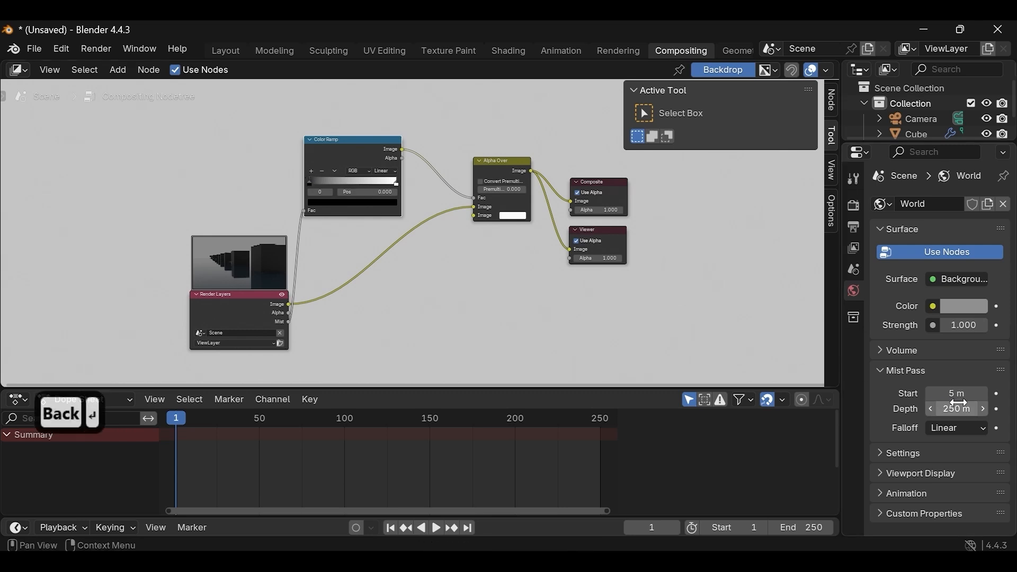
click(948, 410)
click(949, 409)
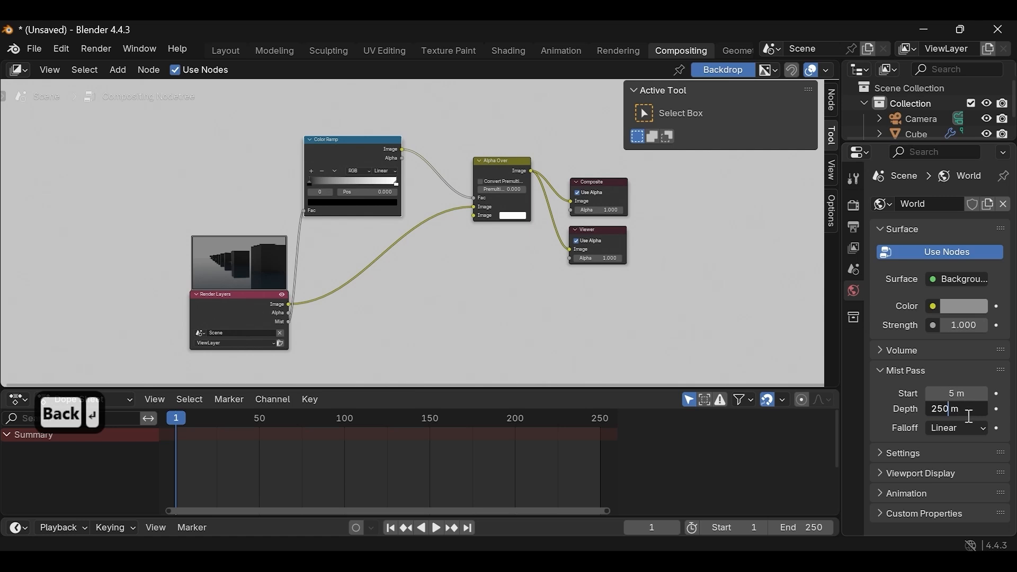
key(Return)
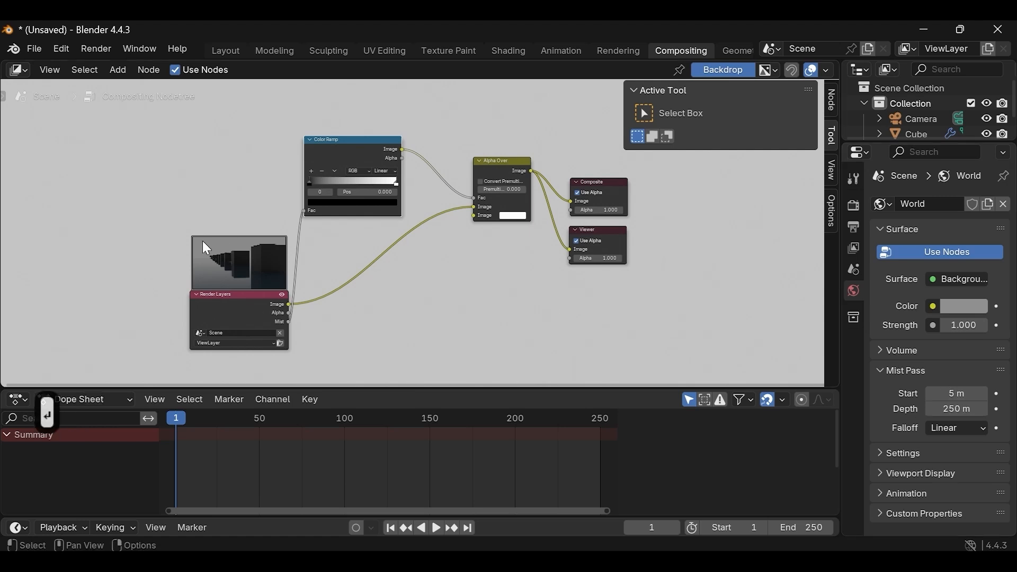
key(ctrl+z)
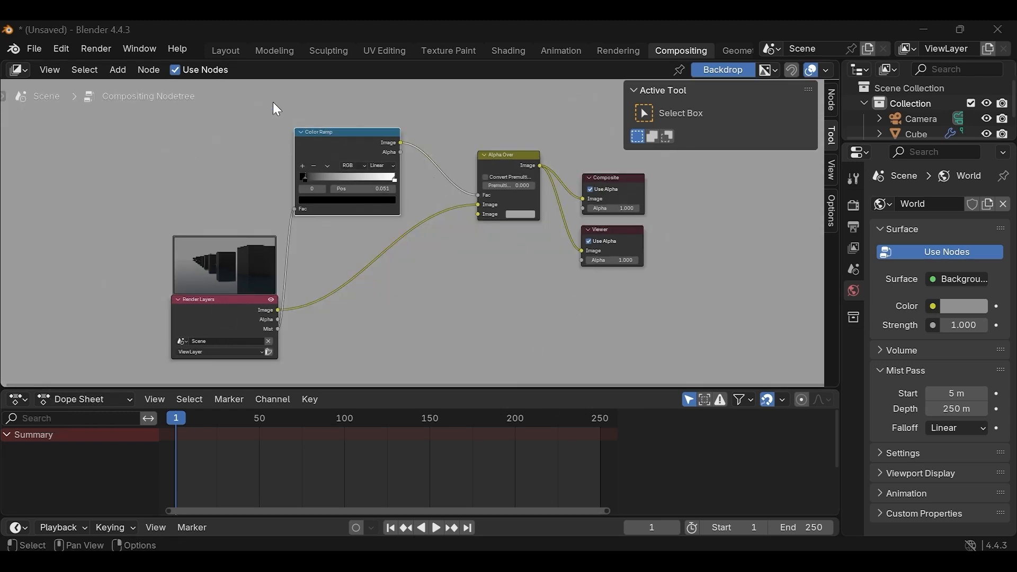
- Return to the Layout workspace and set the rendered viewport's Compositor option to Always
click(226, 51)
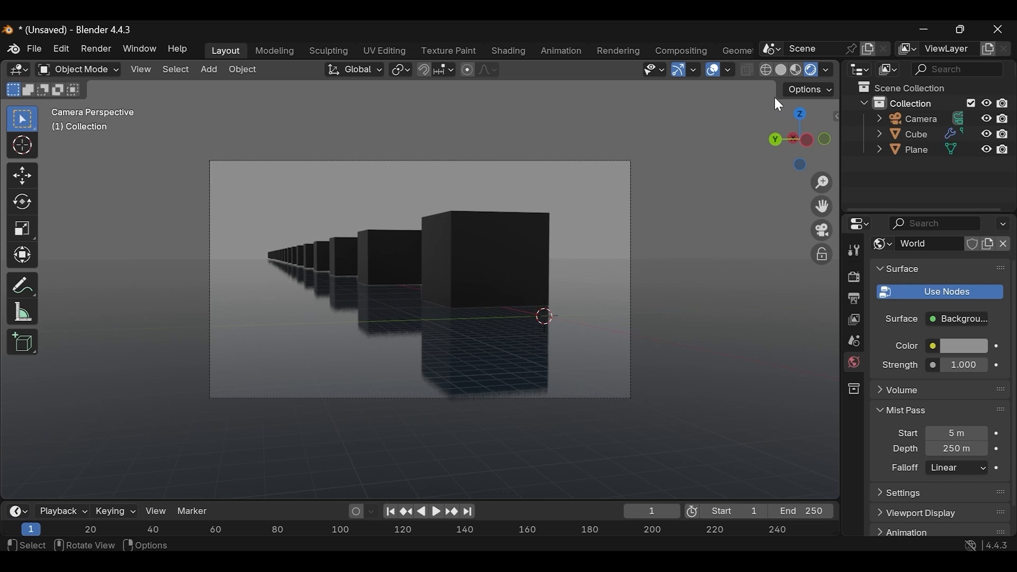
click(812, 90)
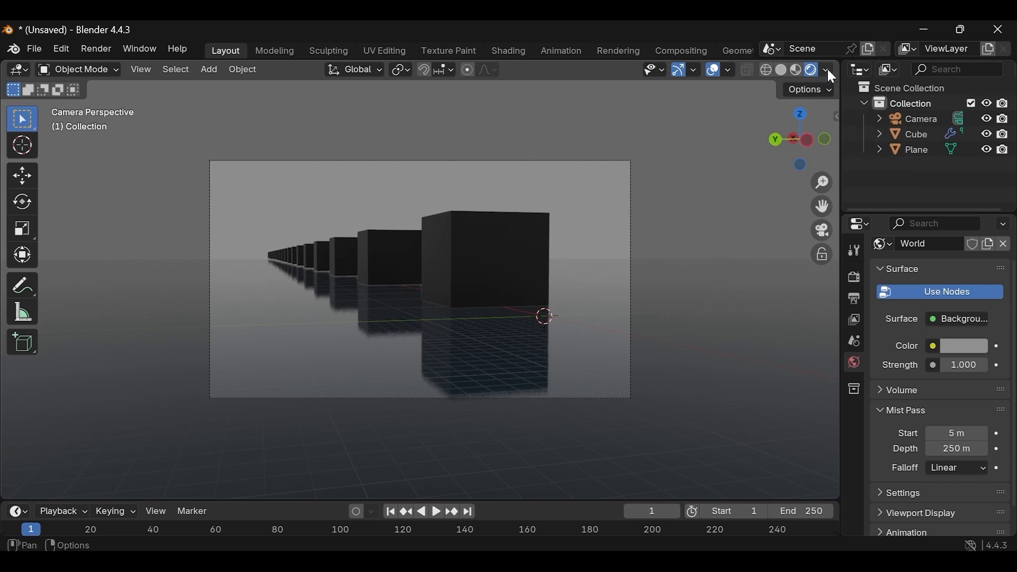
click(828, 70)
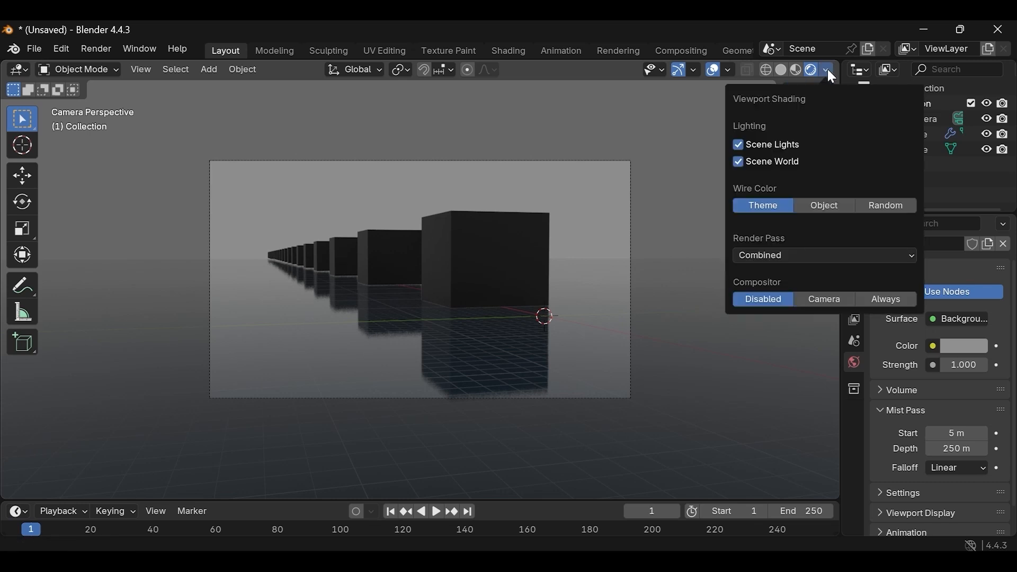
click(897, 298)
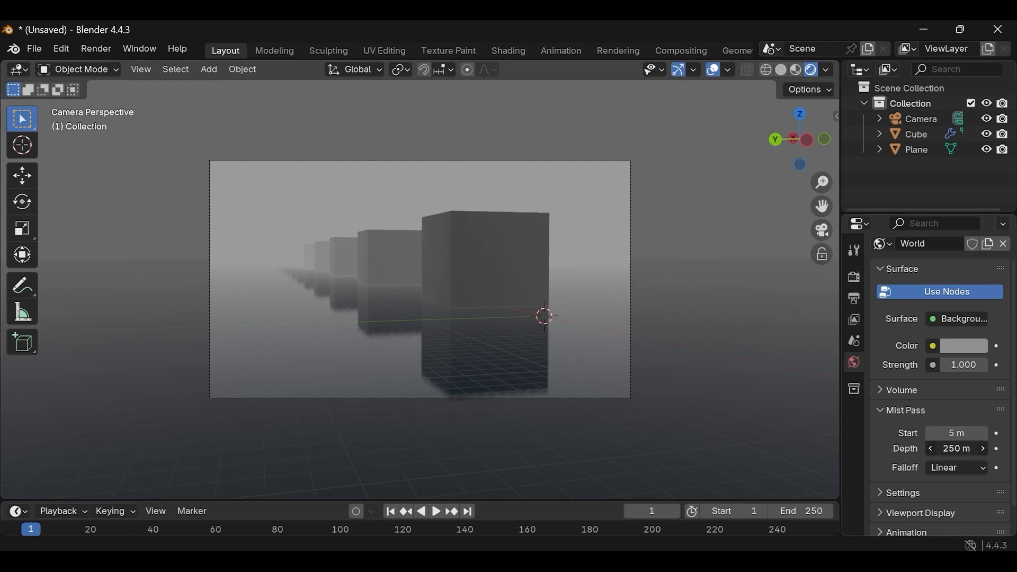
- Try Mist Pass depths of 100 m and 500 m for the world and compare the fog in the camera view
click(972, 448)
text(100)
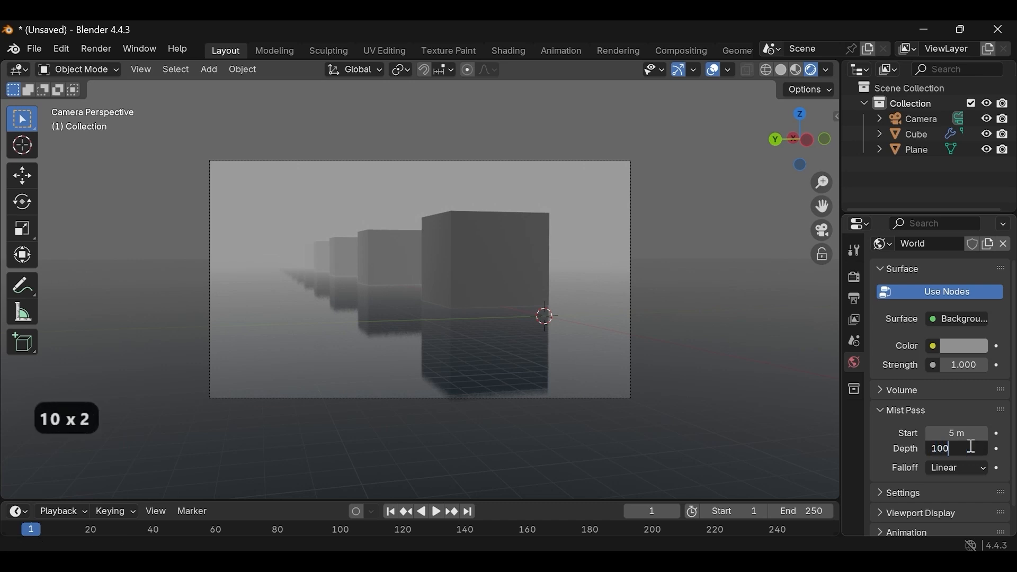
key(Return)
click(971, 452)
text(50)
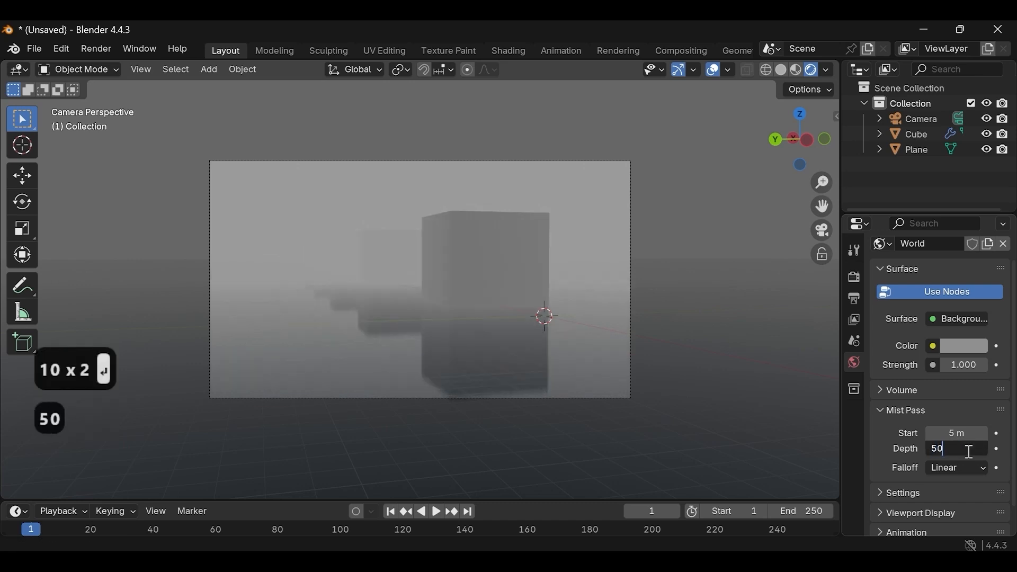
text(0)
key(Return)
- Try shorter Mist Pass depths of 100 m and 20 m to see denser fog over the cubes
click(969, 450)
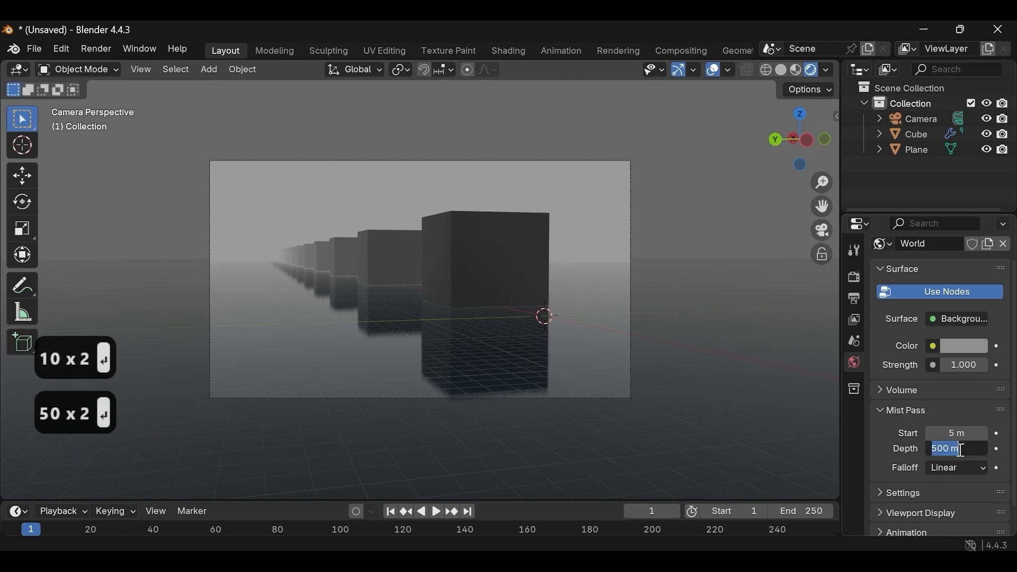
text(100)
key(Return)
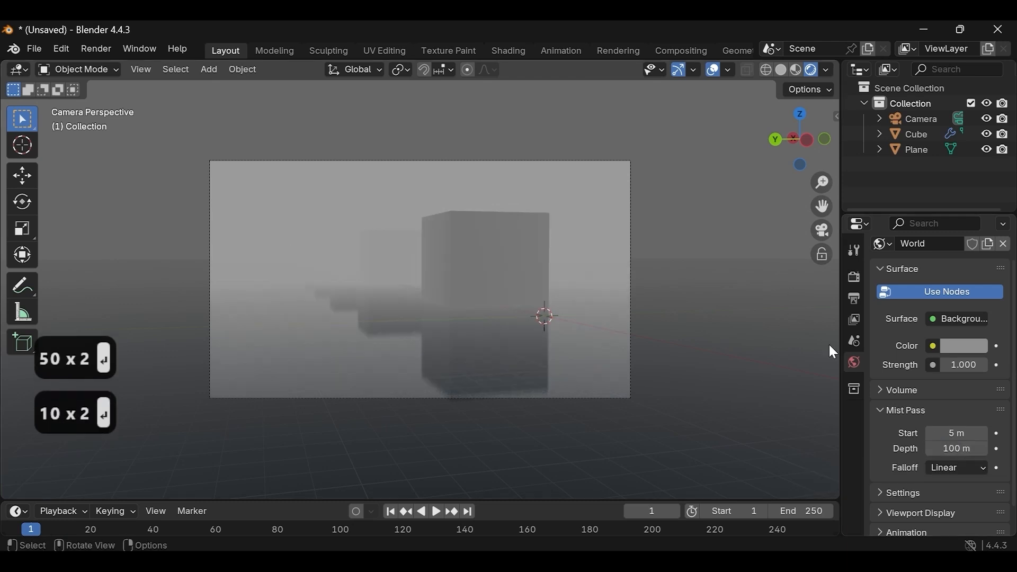
click(962, 450)
text(20)
key(Return)
- Set the world's Mist Pass depth to 500 m
click(973, 449)
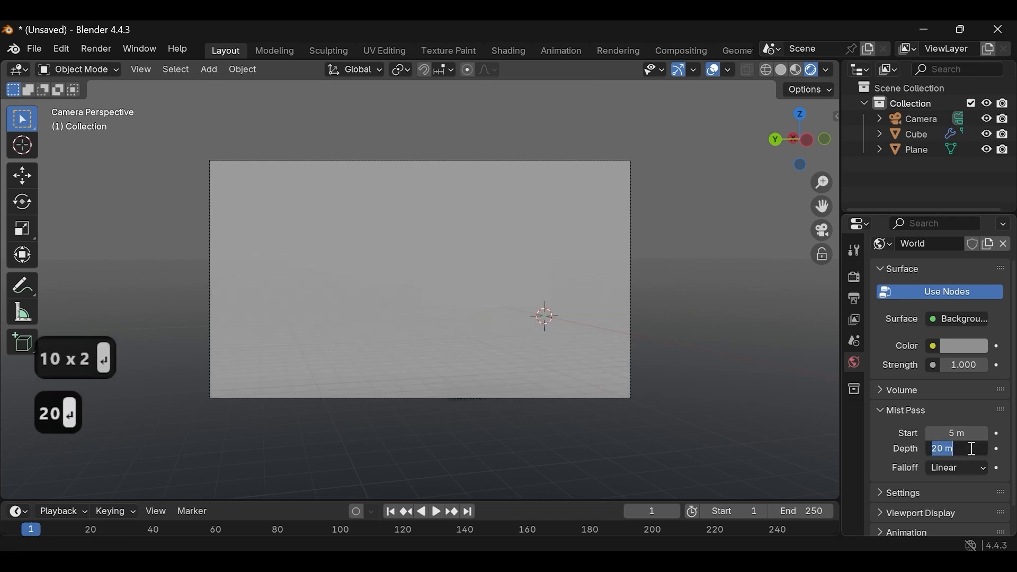
text(500)
key(Return)
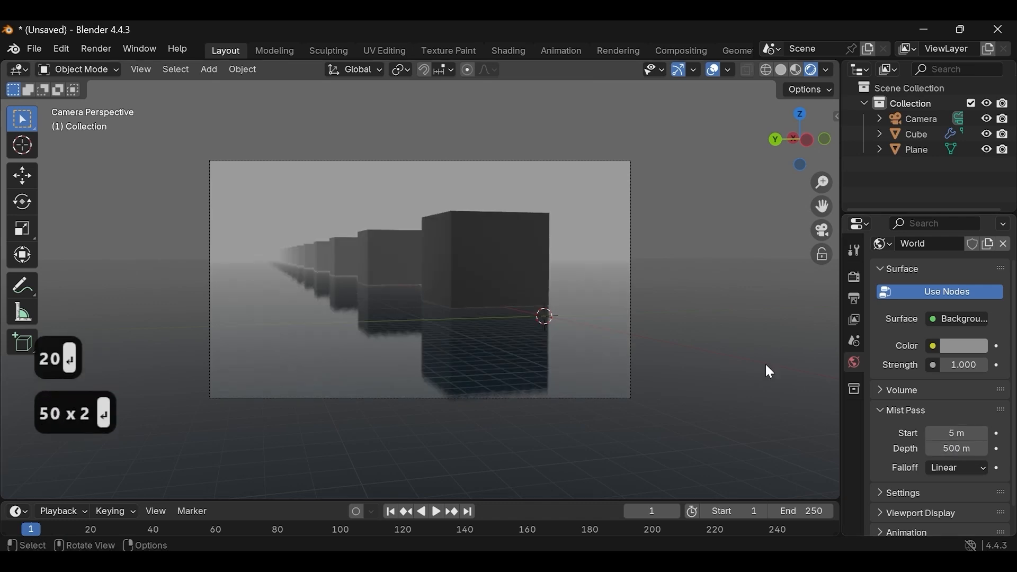
- Render the still image to check the composited mist, and minimize the render window
click(100, 49)
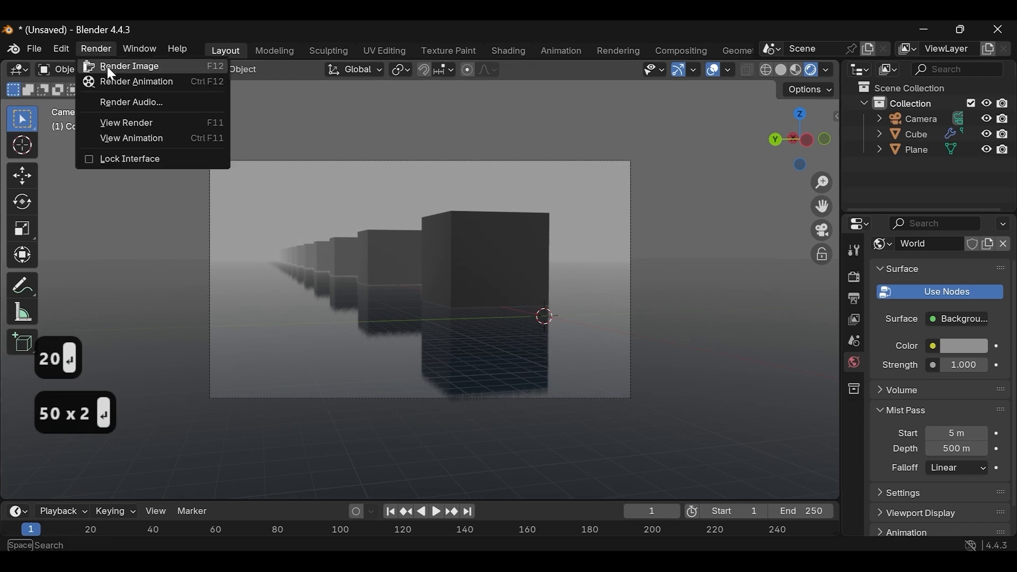
click(109, 66)
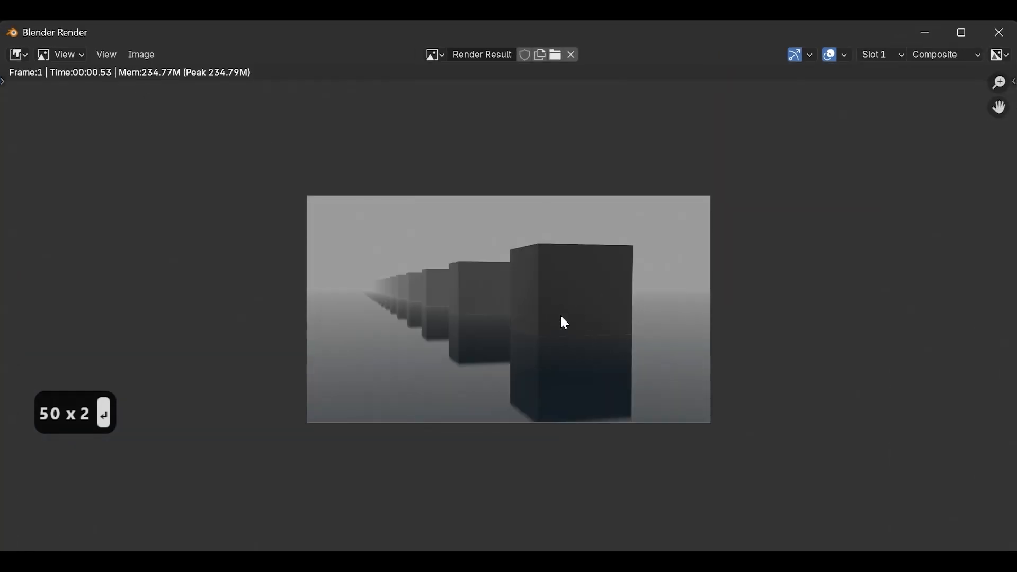
click(925, 33)
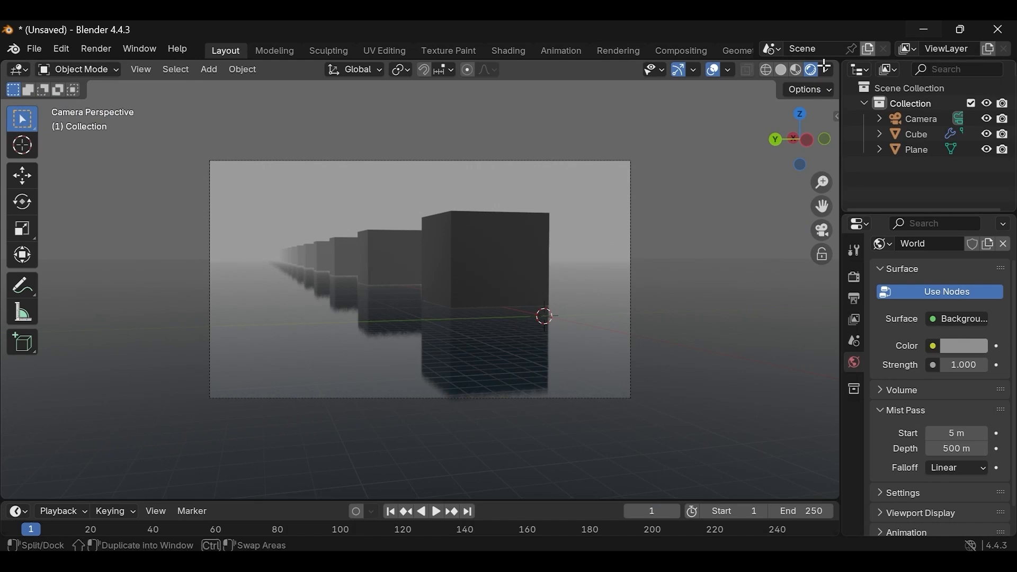
- In the Compositing workspace, adjust the Color Ramp's black stop to about 0.045 and select its white stop
click(683, 47)
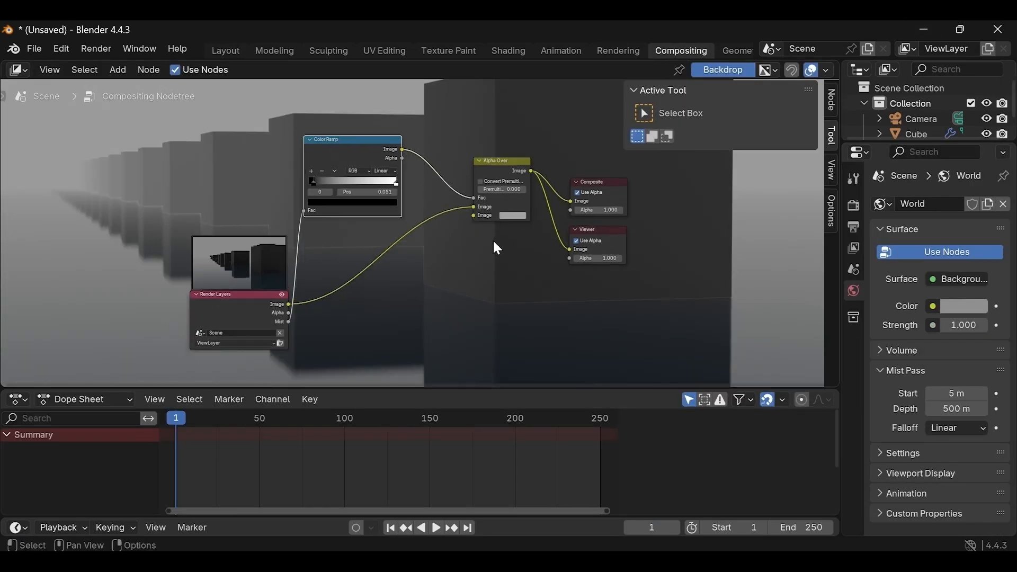
scroll(493, 249, down, 2)
mouse_move(339, 193)
mouse_down()
mouse_move(362, 192)
mouse_move(342, 189)
mouse_up()
drag(382, 193, 402, 207)
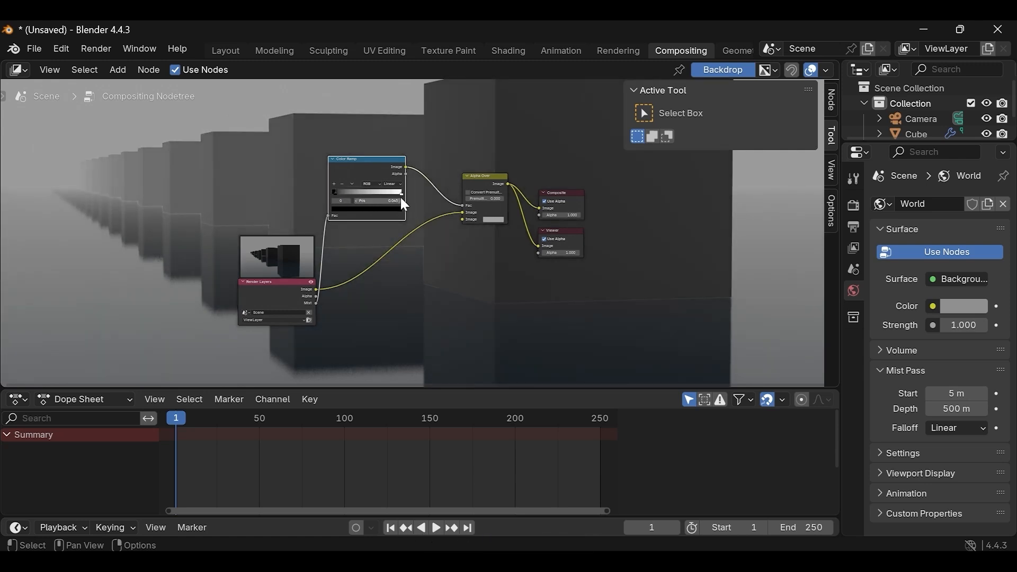
click(401, 192)
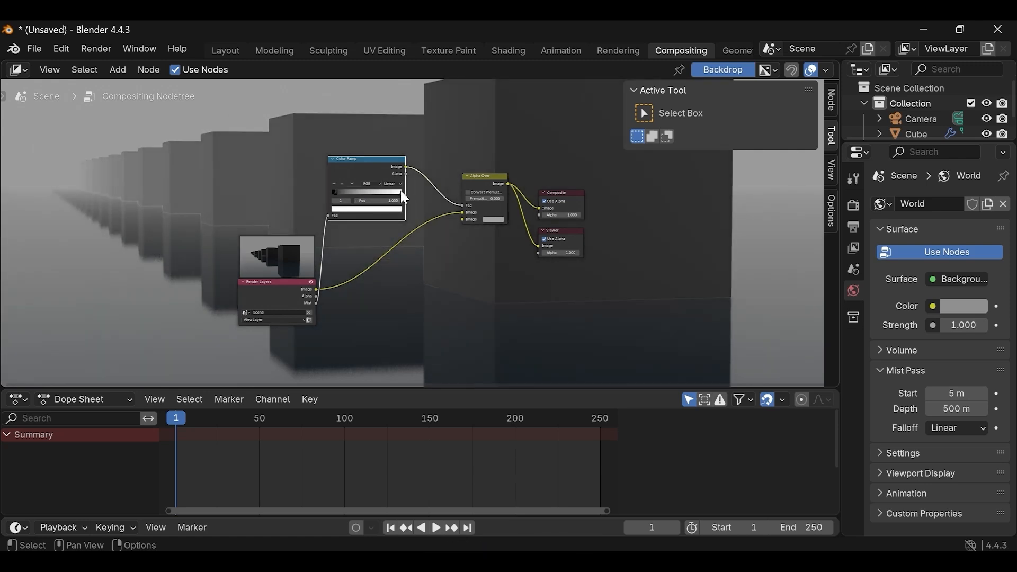
- Try green as the Alpha Over node's second Image color and settle on a golden orange
click(489, 221)
click(512, 131)
drag(512, 130, 500, 130)
scroll(340, 136, down, 1)
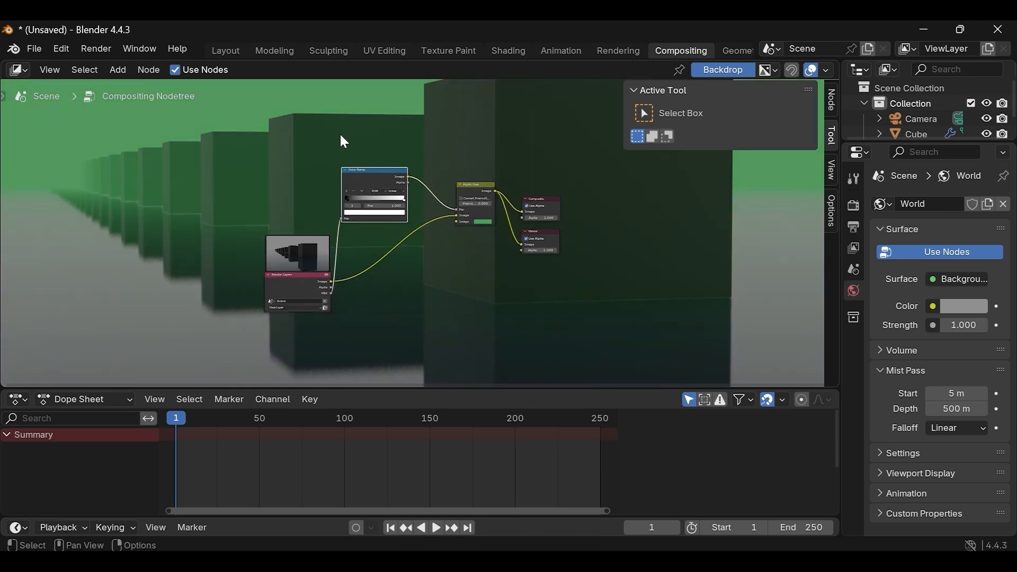
scroll(687, 235, down, 1)
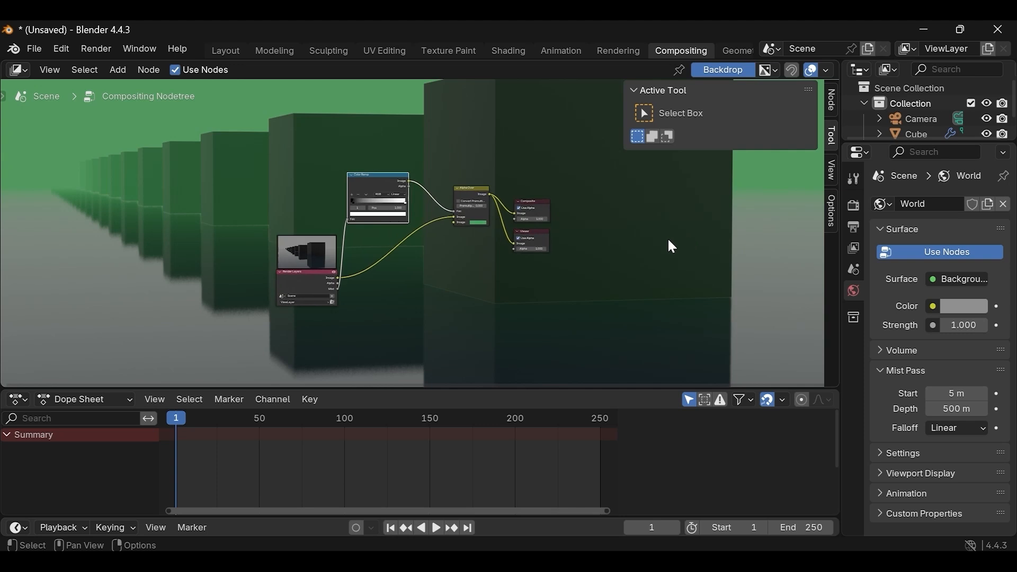
click(481, 223)
click(495, 180)
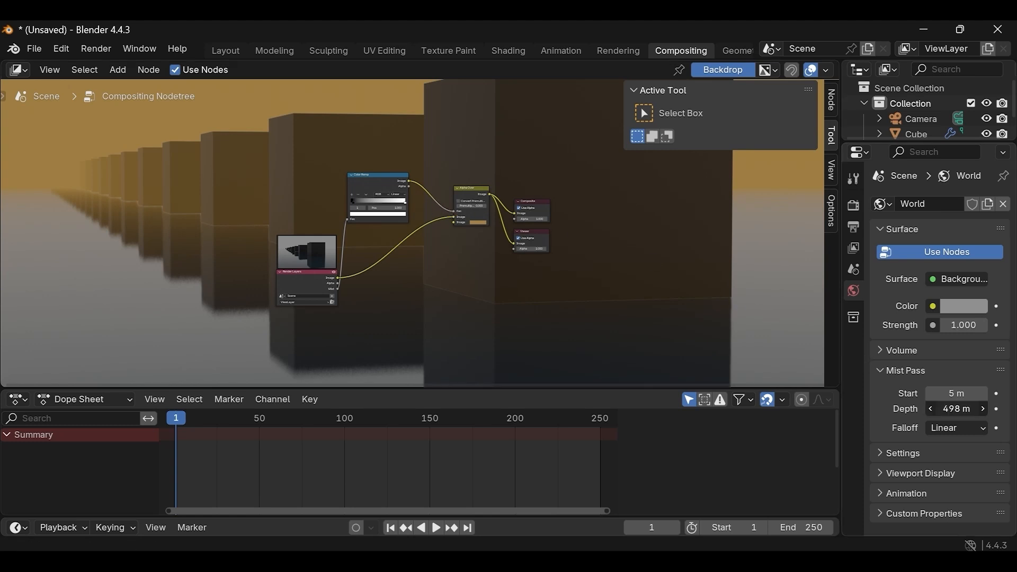
- Set the world's Mist Pass depth to 50 m
drag(945, 409, 940, 409)
click(933, 409)
click(946, 407)
text(50)
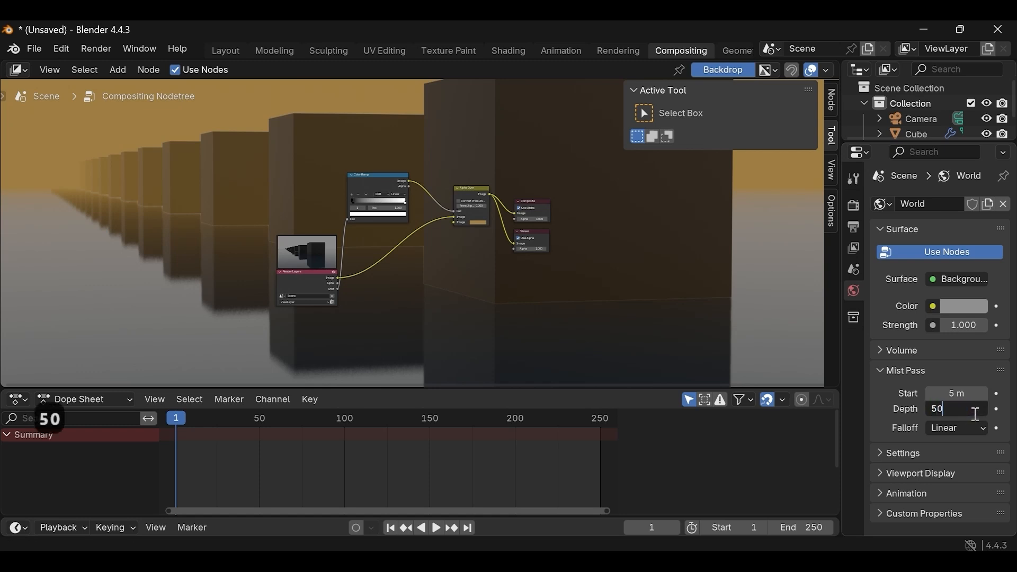
key(Return)
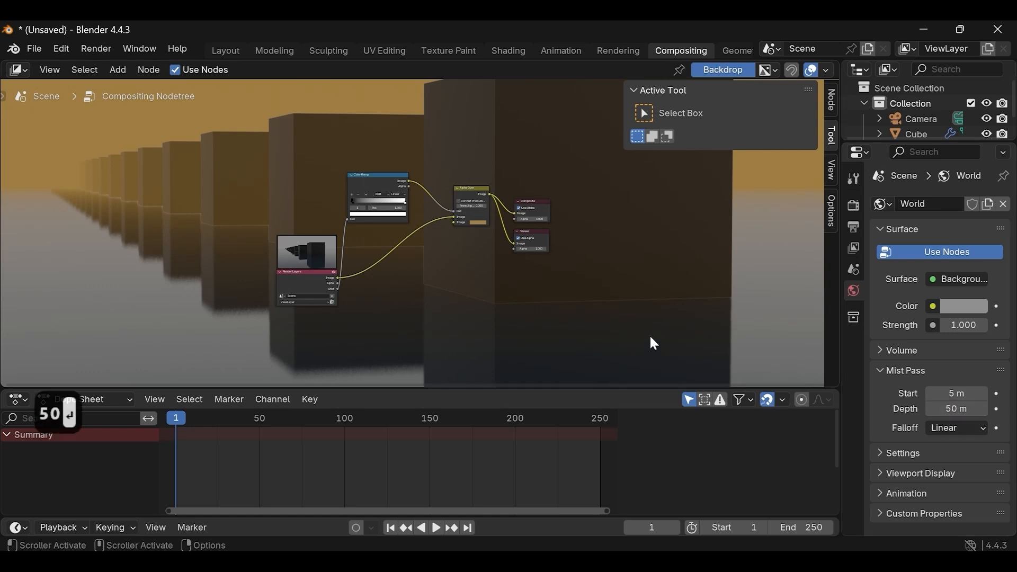
- Slide the Color Ramp's black stop slightly toward white and return to the Layout workspace
drag(355, 203, 363, 204)
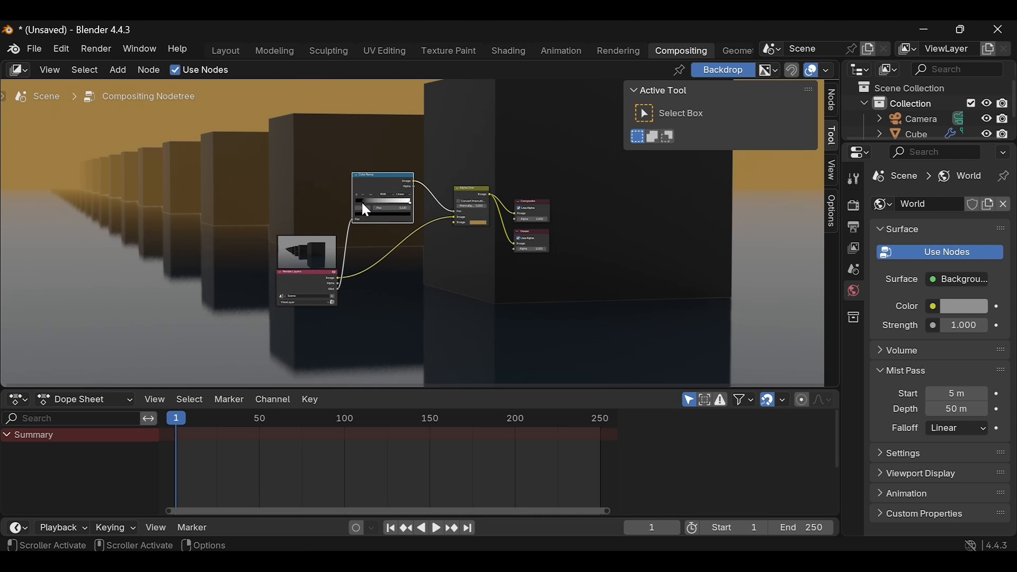
click(220, 50)
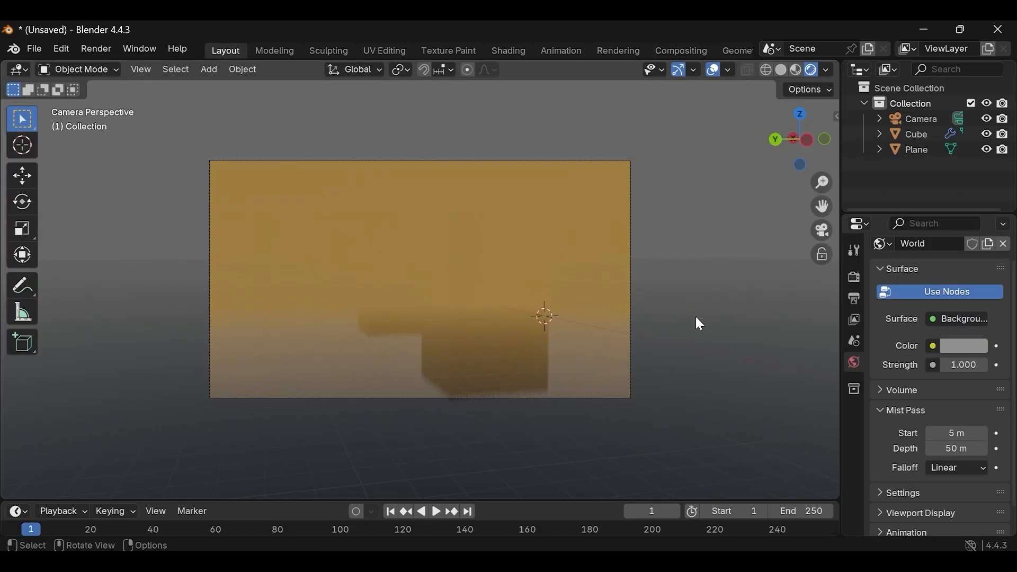
- Try a Mist Pass depth of 200 m and settle on 500 m while watching the orange fog
click(959, 448)
text(2)
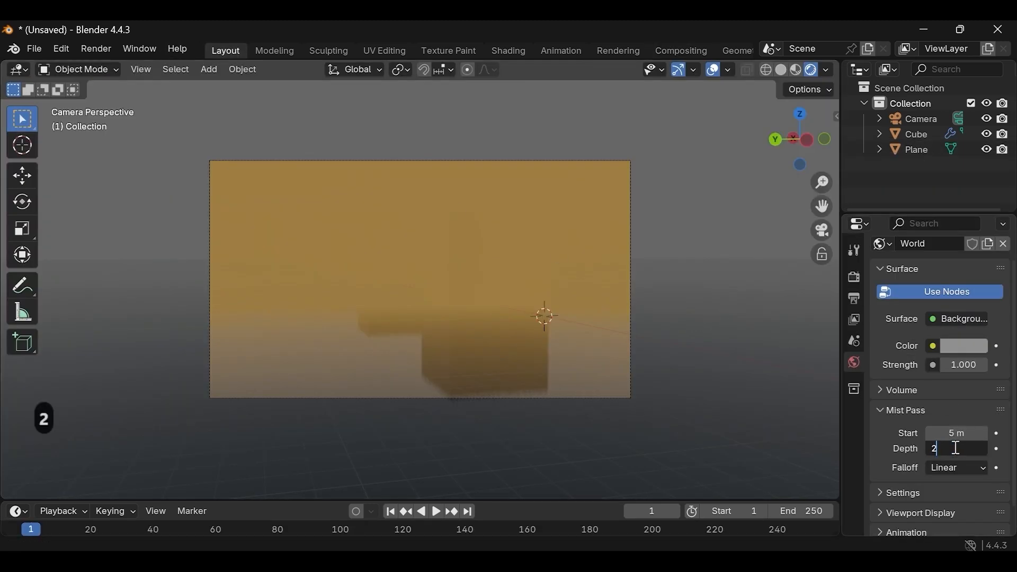
text(00)
key(Return)
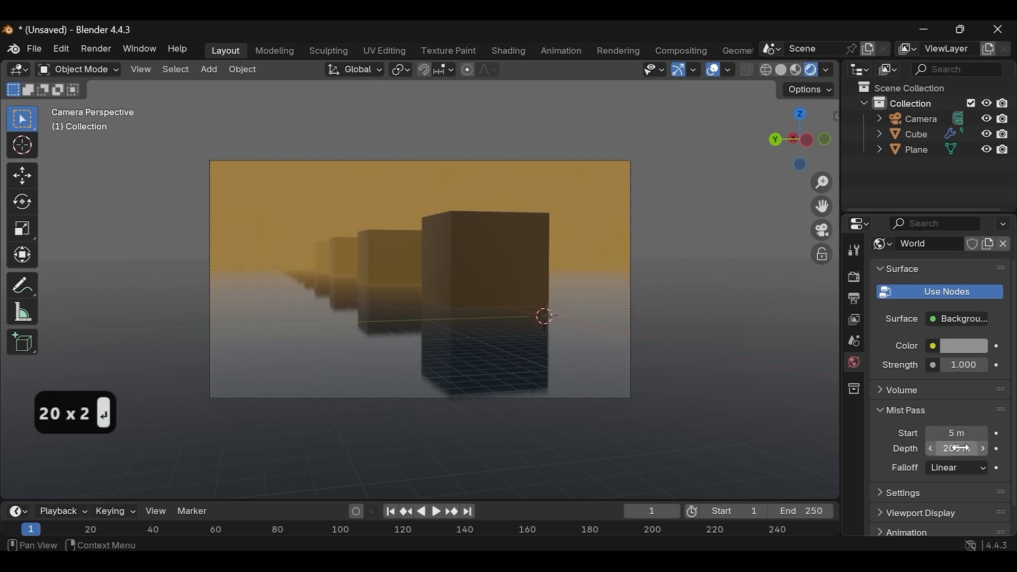
click(961, 448)
text(500)
key(Return)
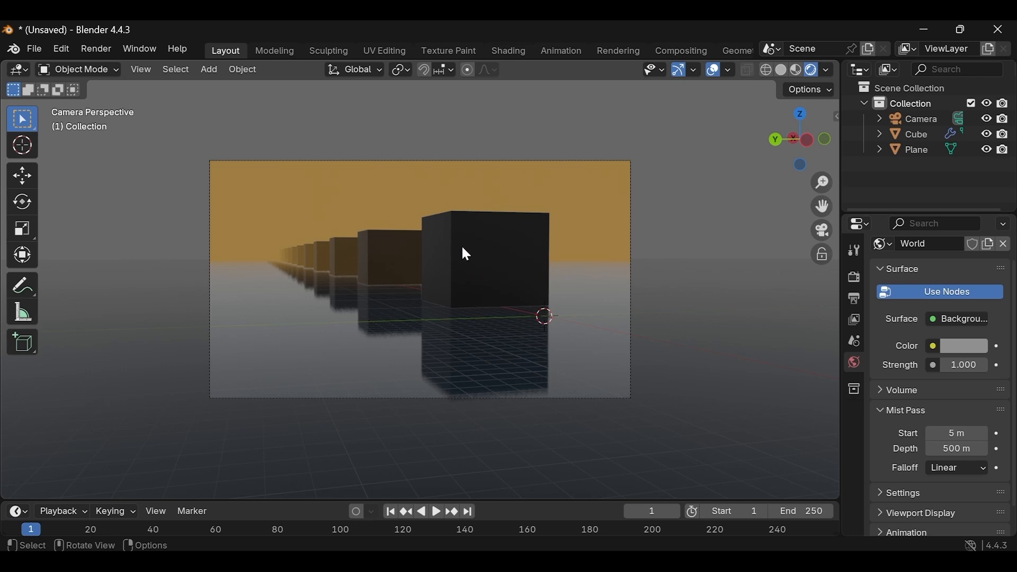
- Open the recent file light.blend without saving the cube scene, and show it in rendered viewport shading
click(35, 50)
mouse_move(83, 96)
click(214, 98)
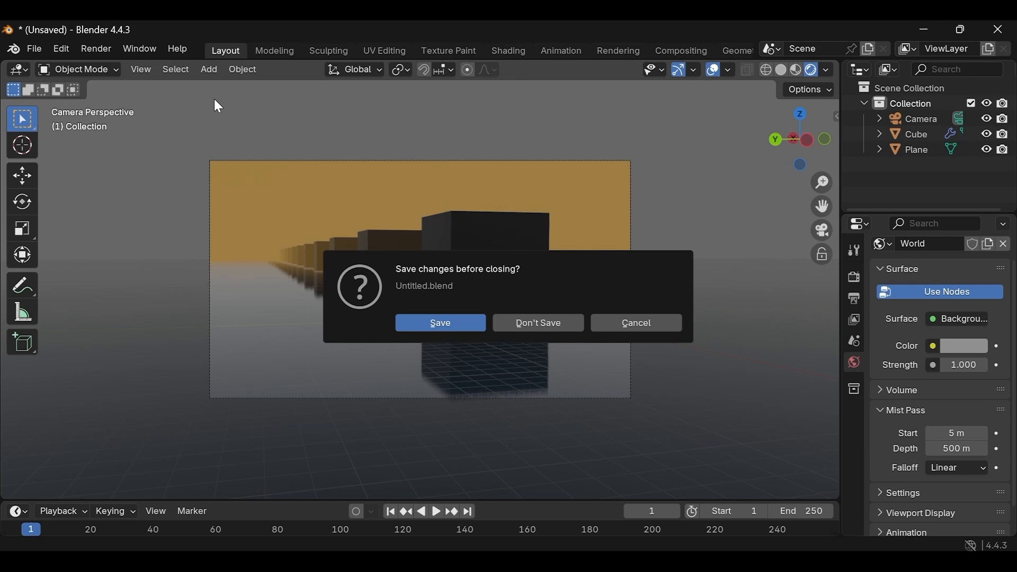
click(524, 322)
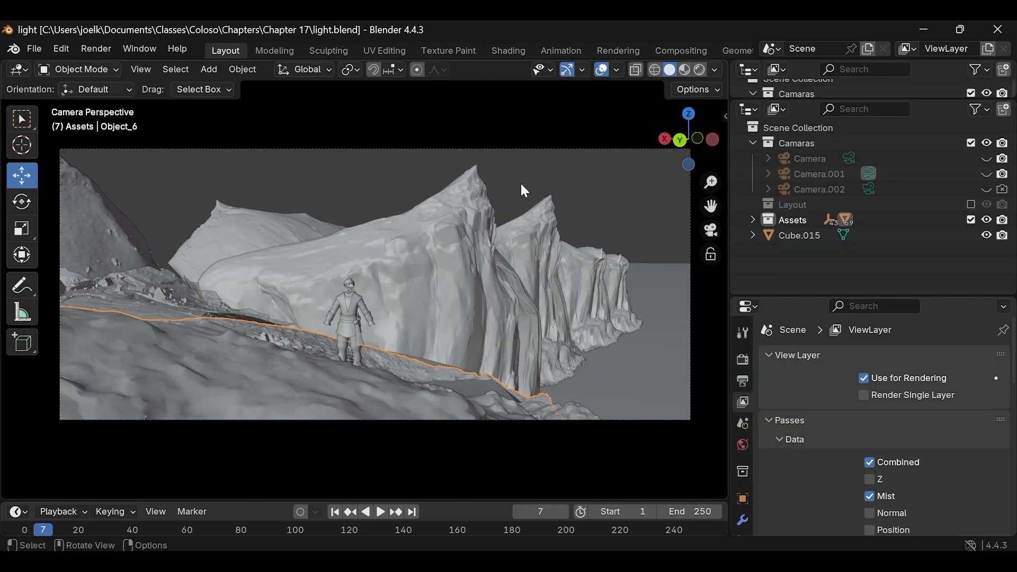
click(701, 75)
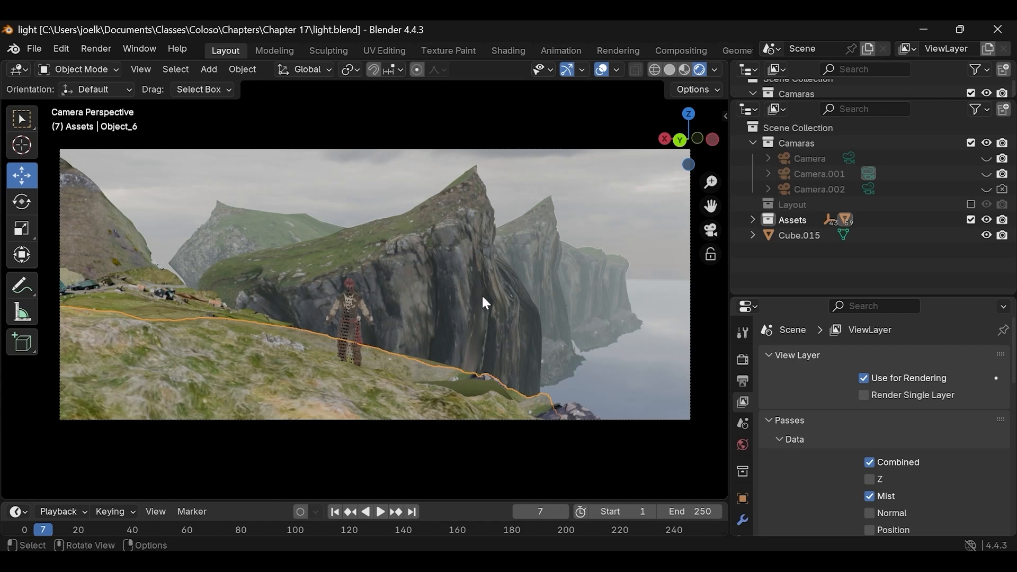
- Select the large central cliff and examine the world's Mist Pass start, depth and falloff settings
click(457, 275)
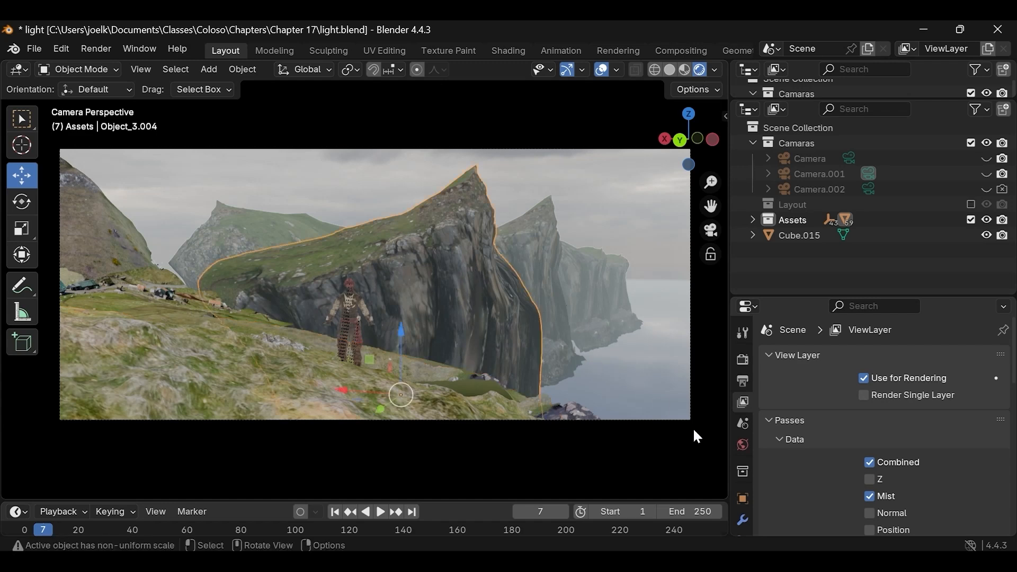
click(743, 444)
drag(841, 296, 843, 195)
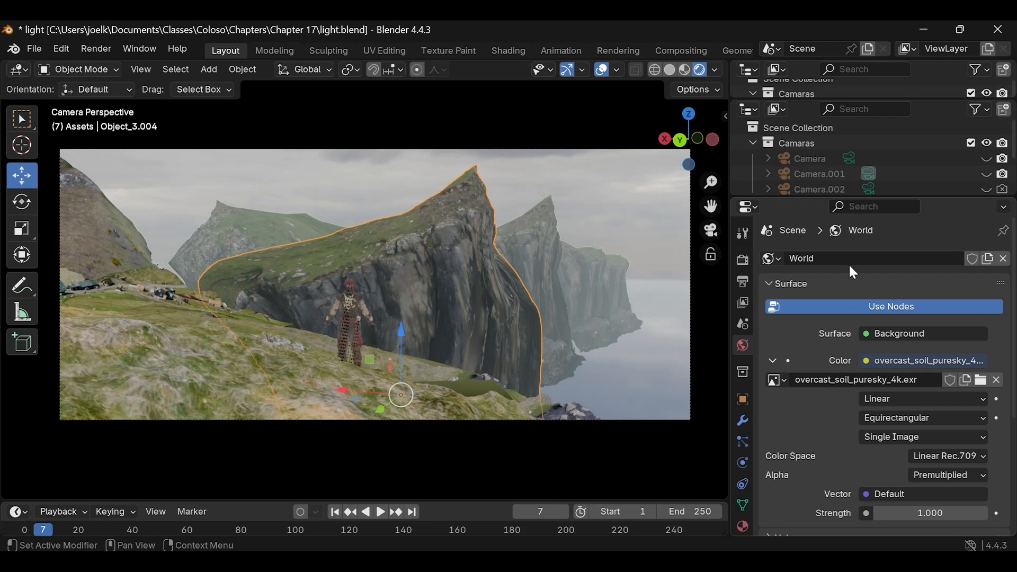
scroll(868, 440, down, 5)
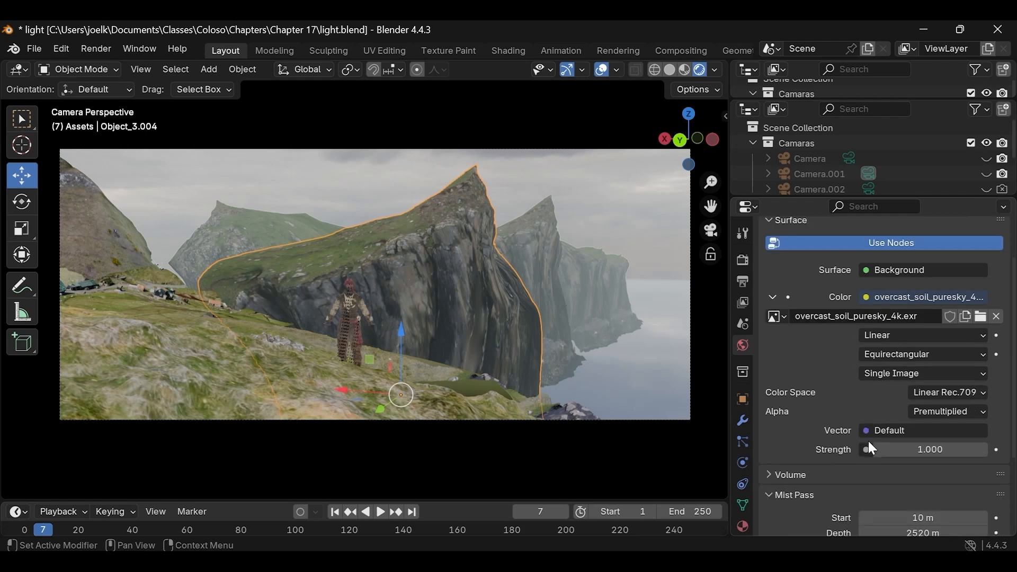
scroll(832, 428, down, 2)
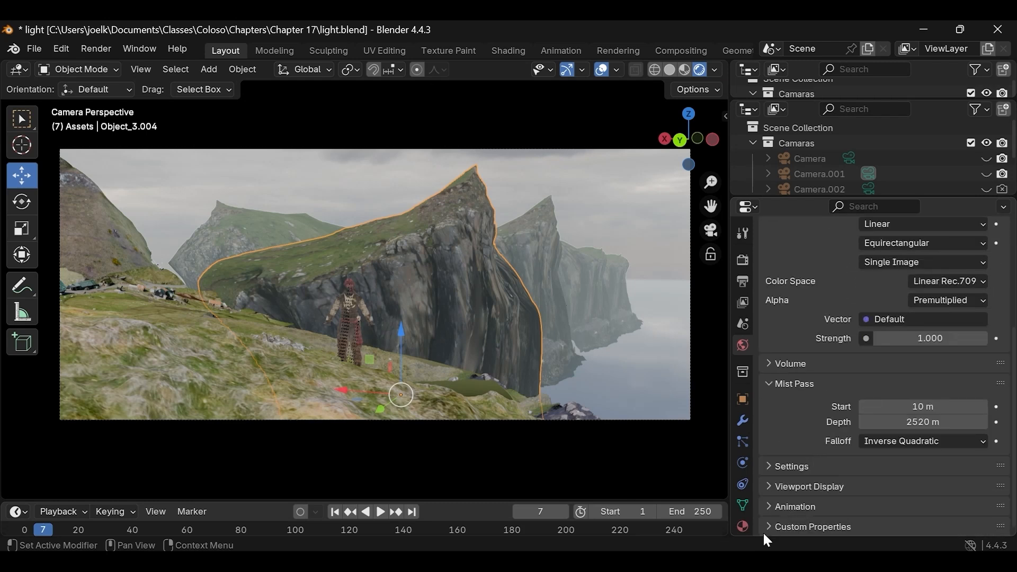
- Examine the shader setup of the large cliff's materials material_0.003 and material_1.002
click(743, 526)
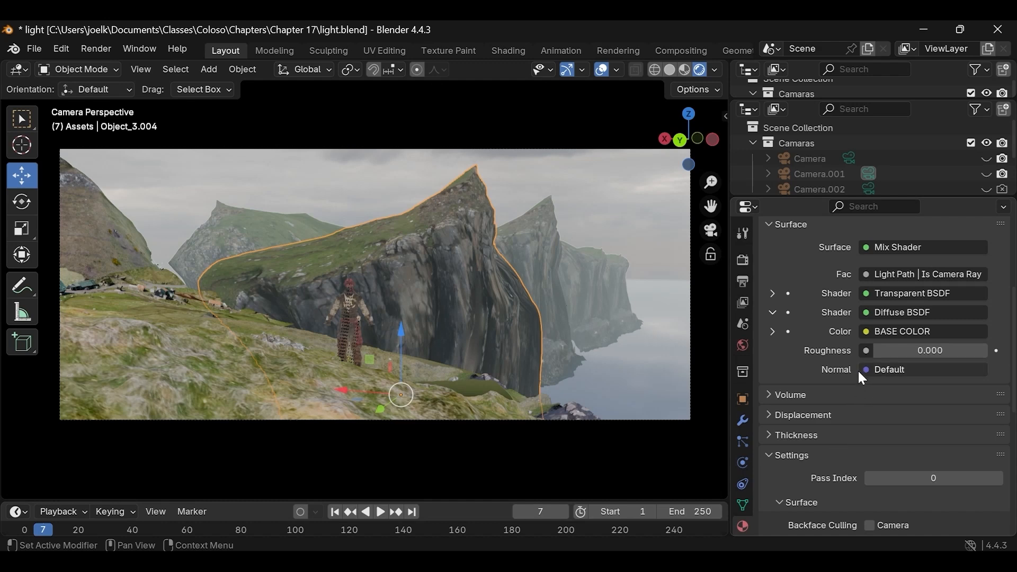
scroll(815, 337, up, 7)
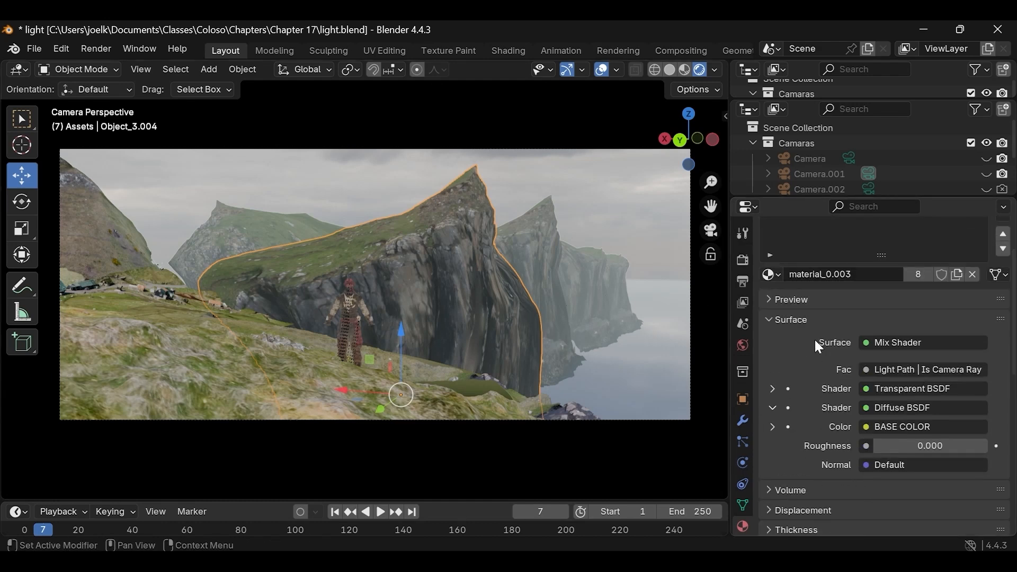
click(830, 277)
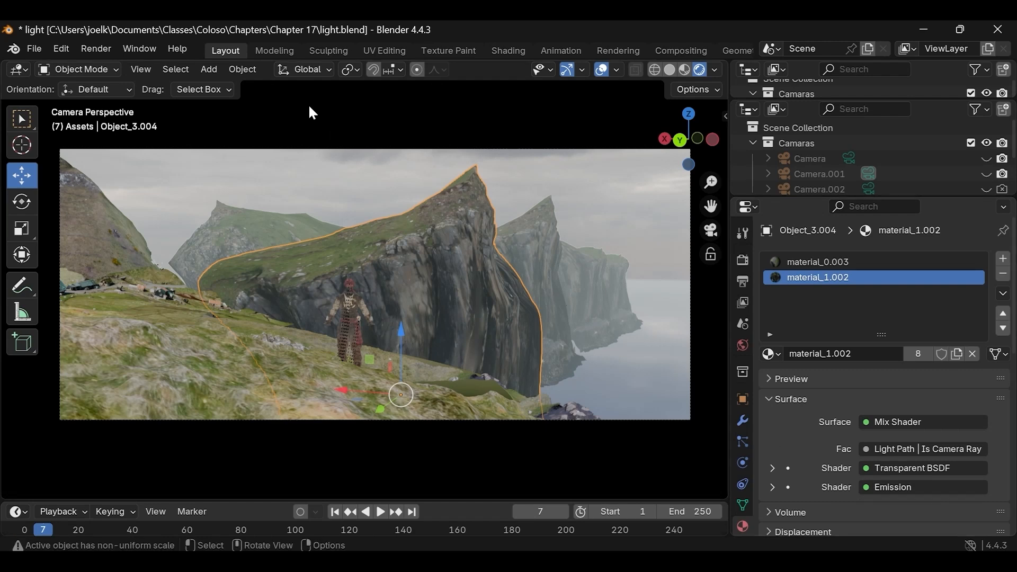
- Set the world background strength to 0 to remove the sky lighting
click(743, 344)
scroll(869, 492, down, 1)
drag(932, 481, 868, 481)
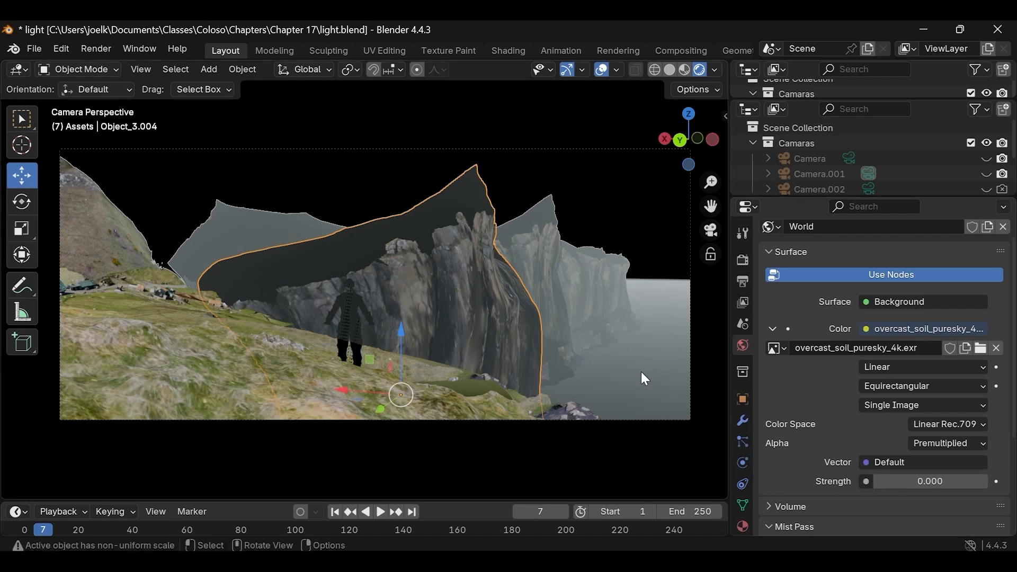
key(ctrl+z)
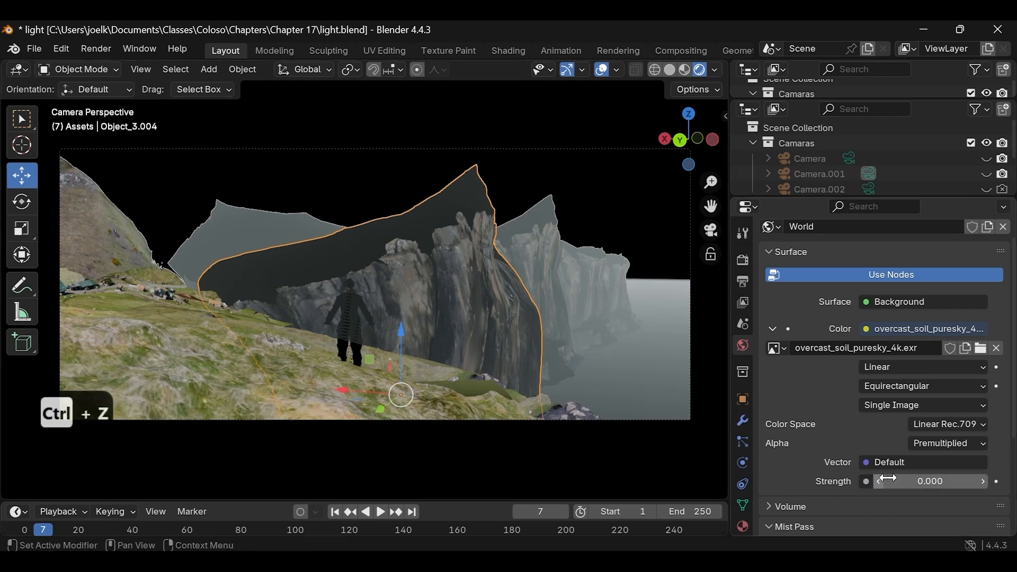
- Add a Sun light to the cliff scene
click(210, 70)
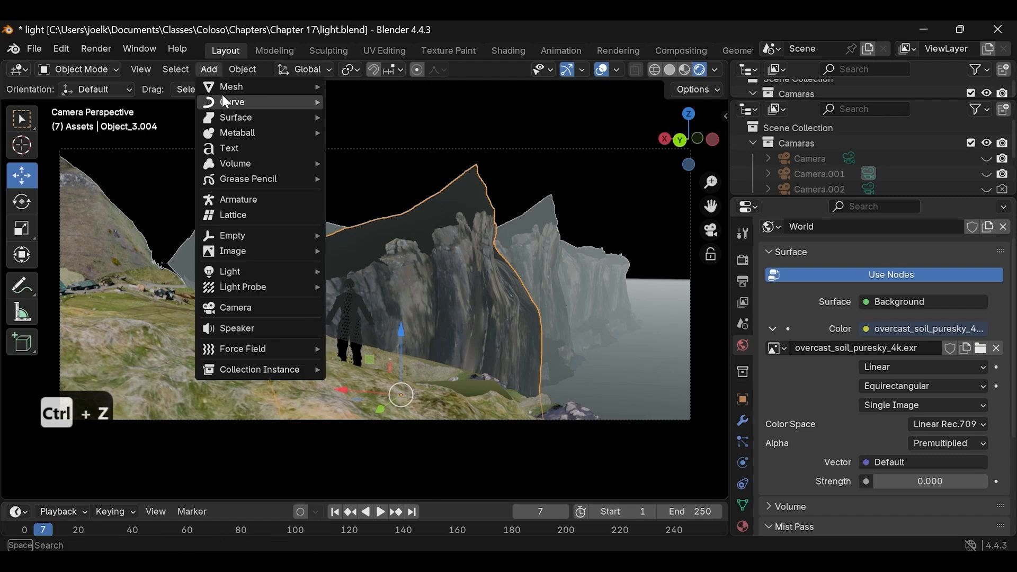
mouse_move(244, 271)
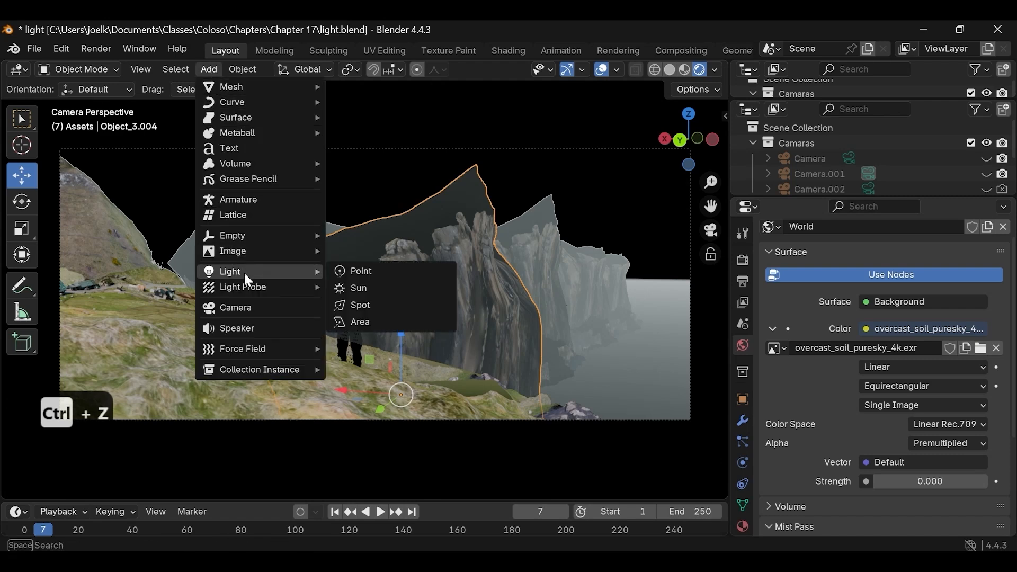
click(374, 290)
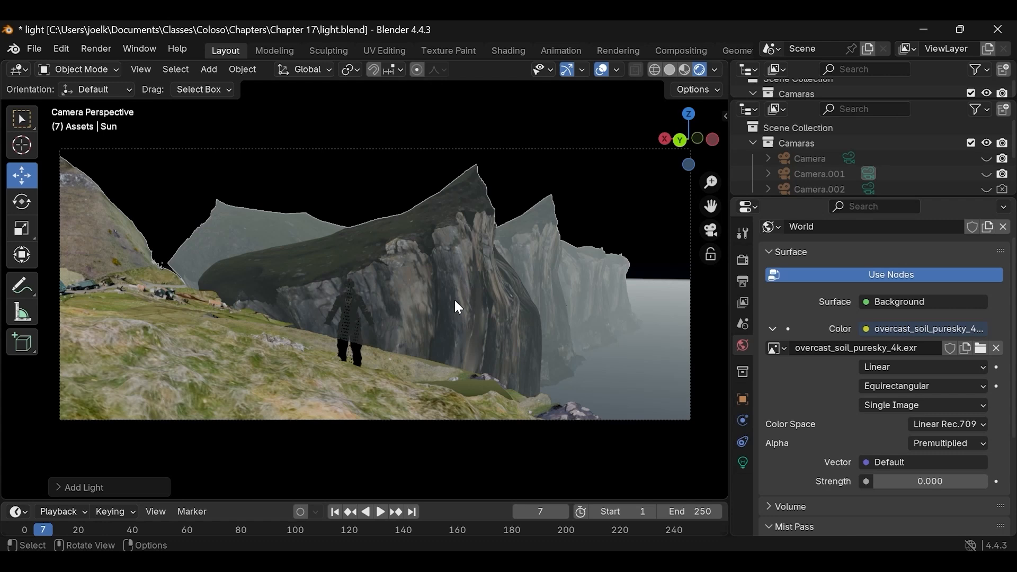
- Leave the camera view and move the Sun light toward the foreground terrain, trying to resize it along the way
middle_drag(437, 295, 389, 345)
key(g)
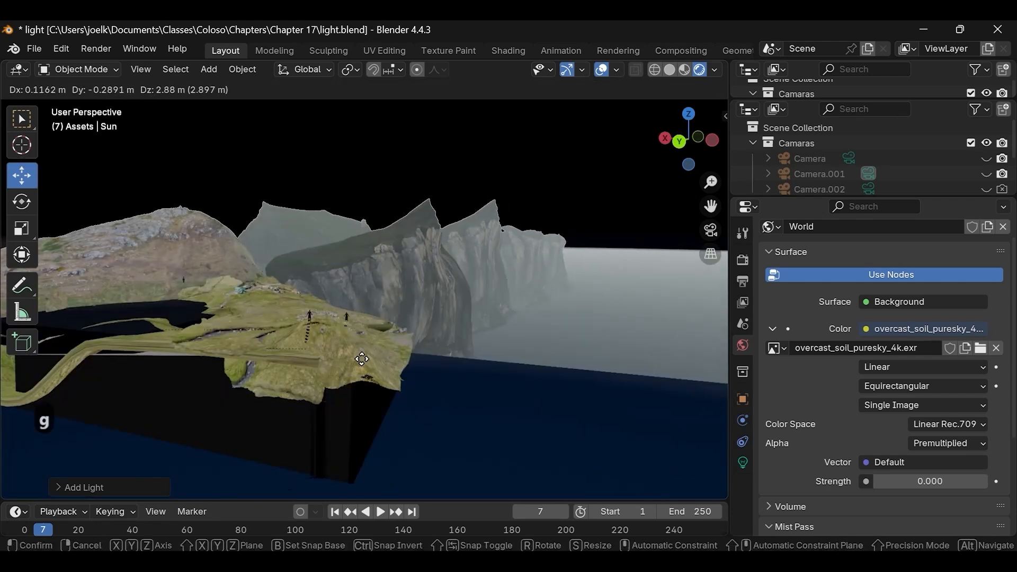
click(383, 232)
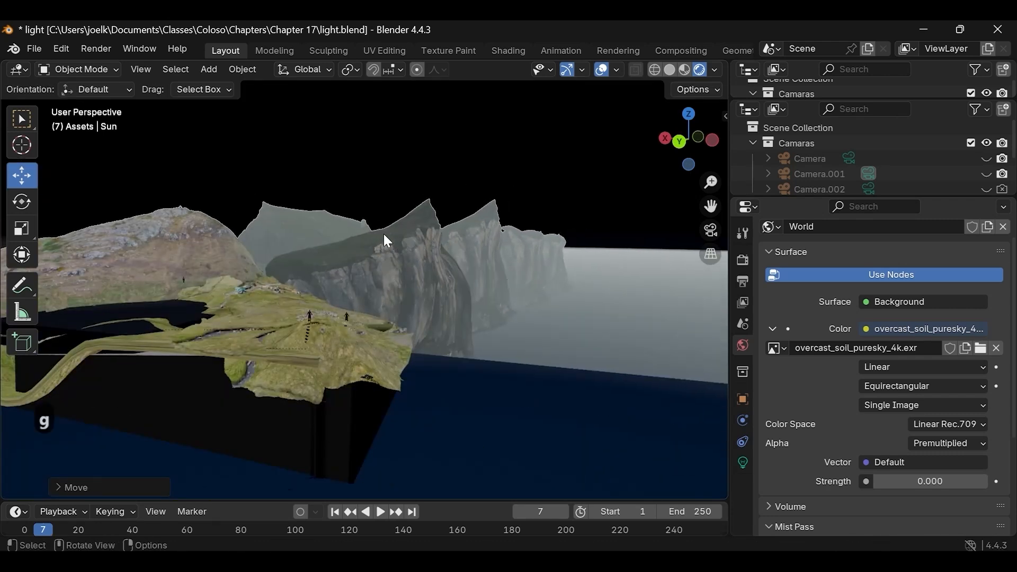
key(s)
click(395, 344)
scroll(396, 345, down, 7)
key(g)
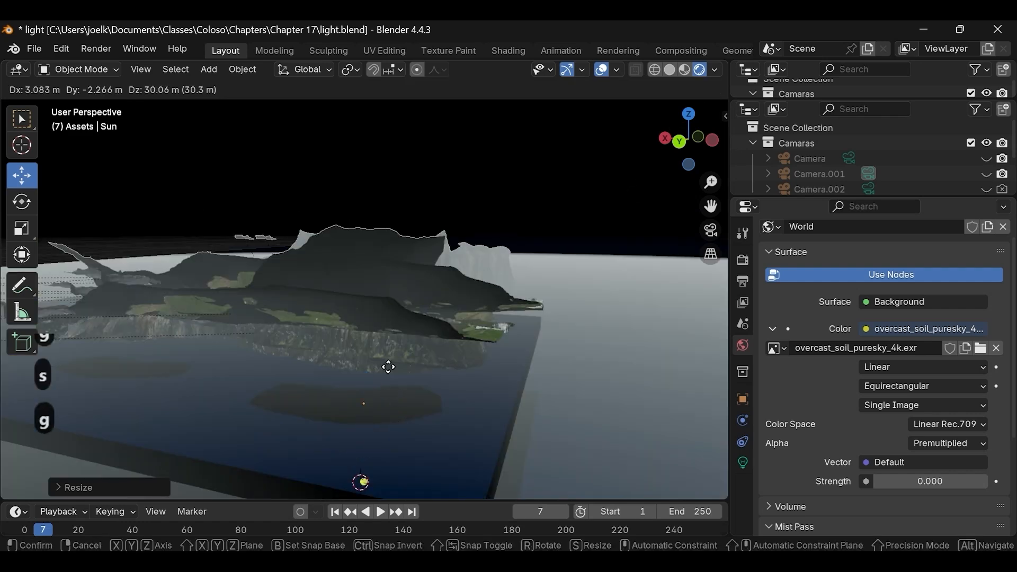
click(412, 152)
scroll(403, 212, up, 7)
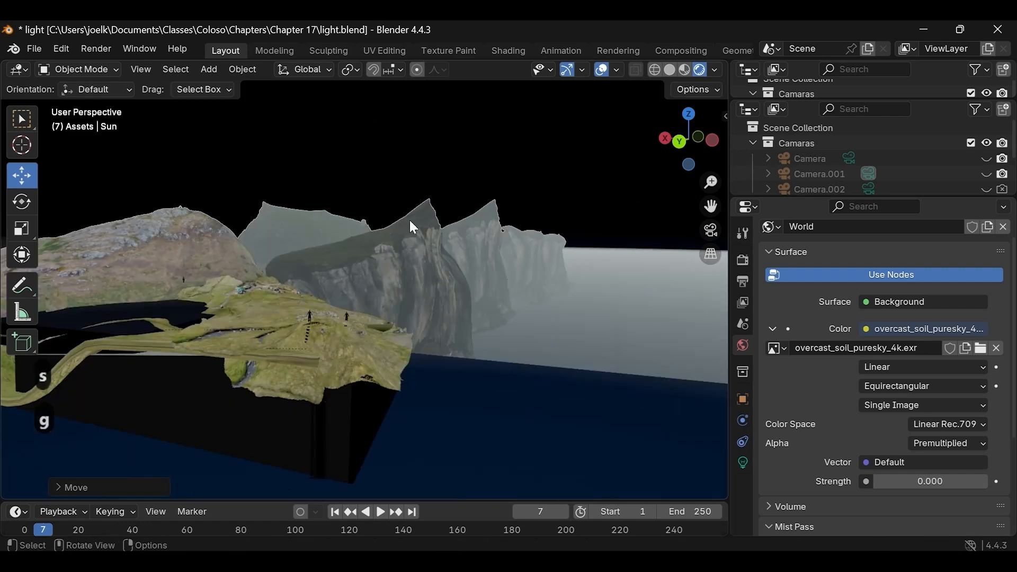
key(g)
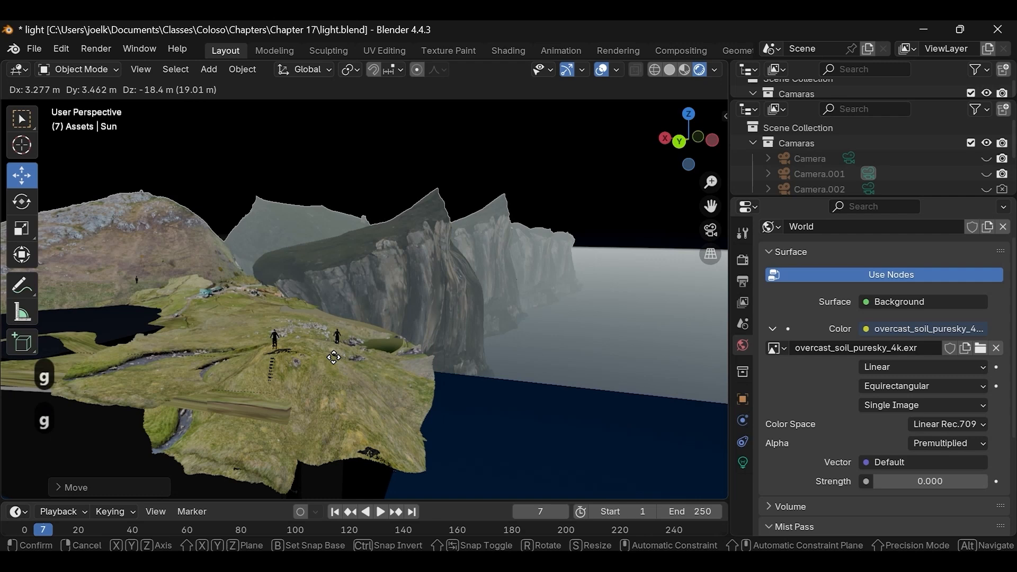
click(340, 345)
- Reposition the Sun light above the grassy foreground terrain and frame it together with the cliffs
scroll(361, 312, up, 2)
scroll(361, 311, up, 1)
scroll(380, 199, down, 4)
middle_drag(380, 200, 352, 218)
key(g)
click(323, 345)
middle_drag(319, 372, 441, 411)
key(g)
click(416, 372)
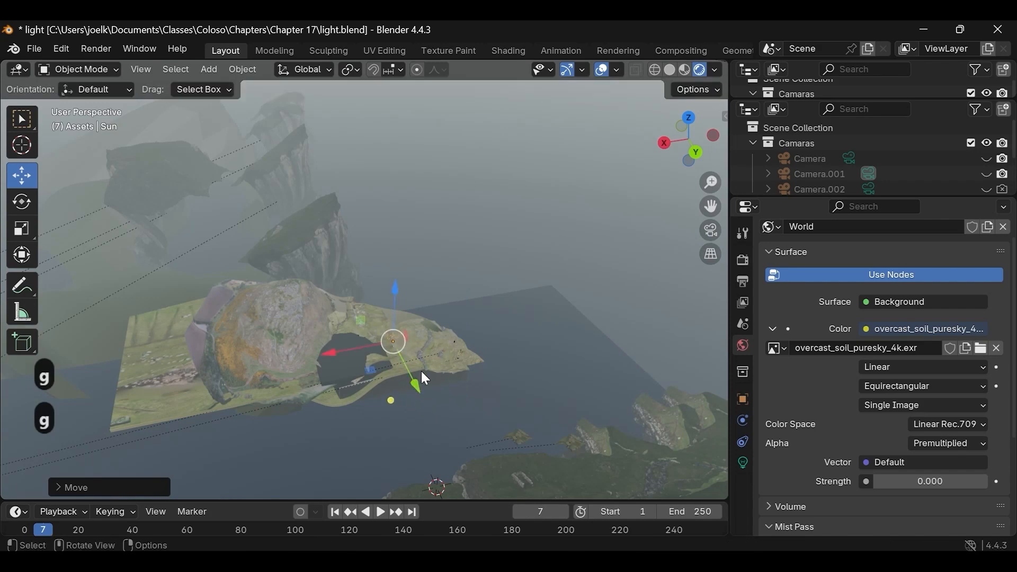
scroll(414, 358, up, 2)
middle_drag(419, 363, 395, 346)
scroll(332, 358, up, 4)
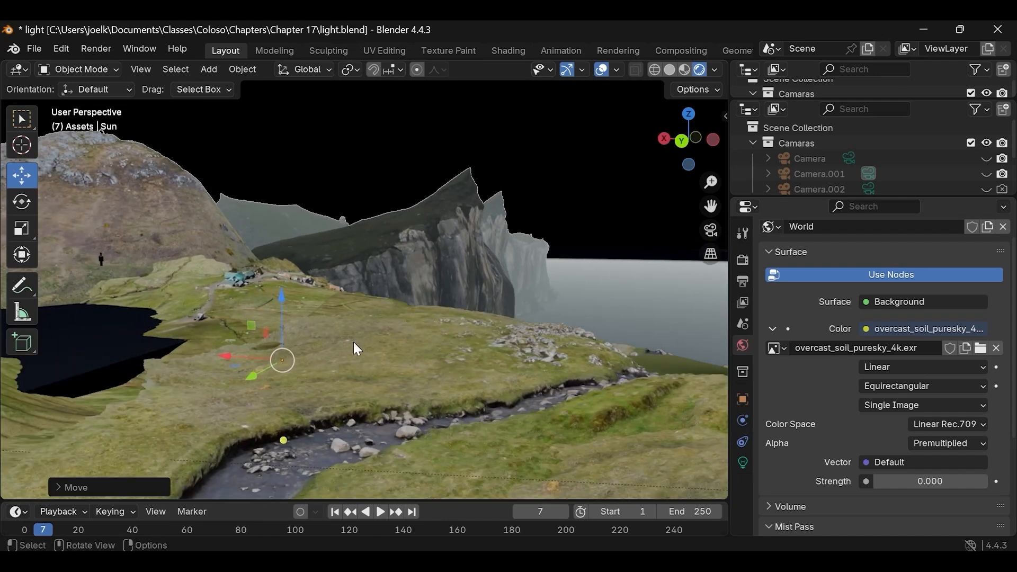
- Set the Sun light's strength to 10 and rotate it to light the cliffs from a lower side angle
click(743, 461)
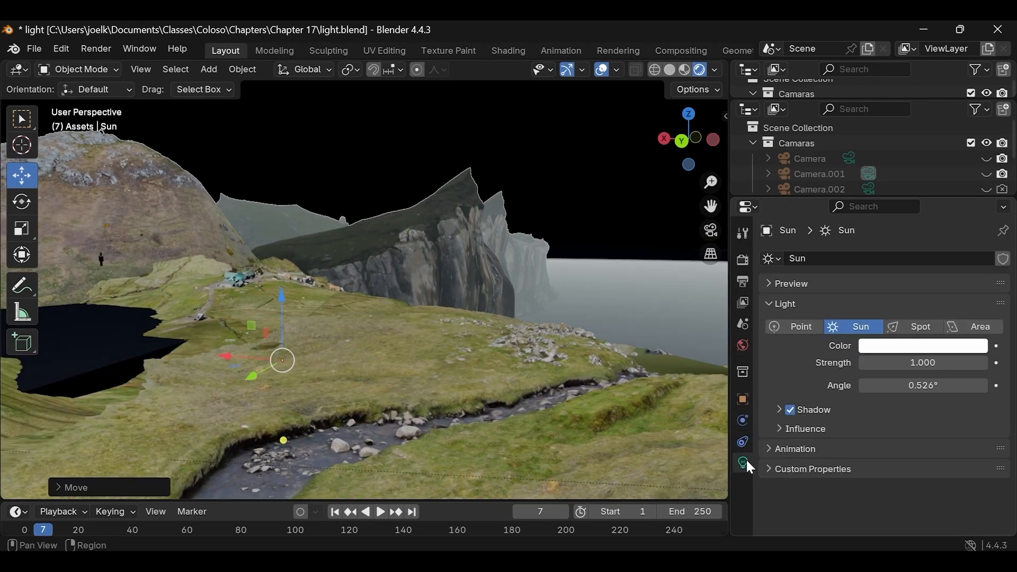
click(926, 365)
click(868, 363)
key(BackSpace)
key(Return)
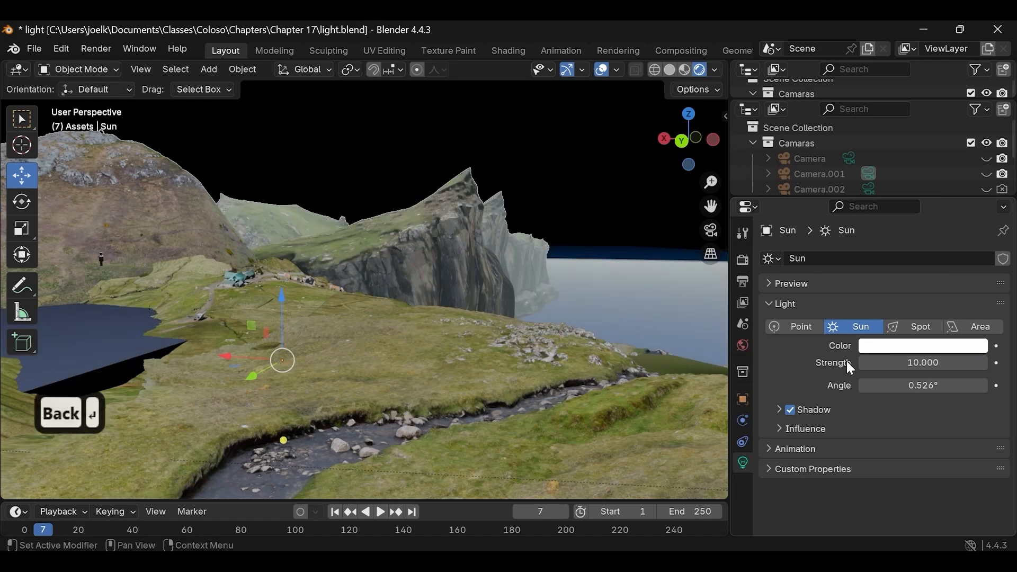
click(21, 201)
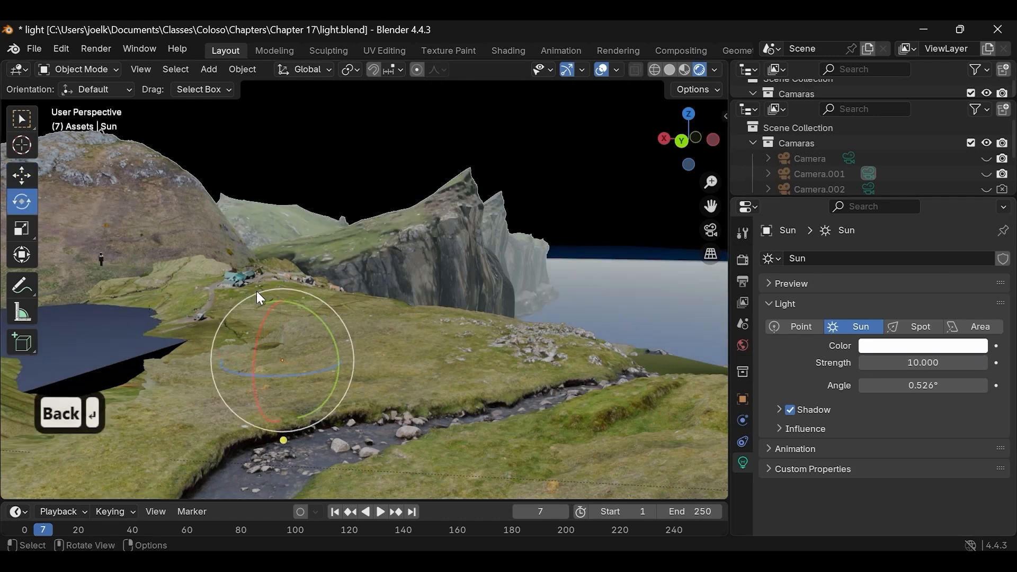
drag(319, 309, 268, 293)
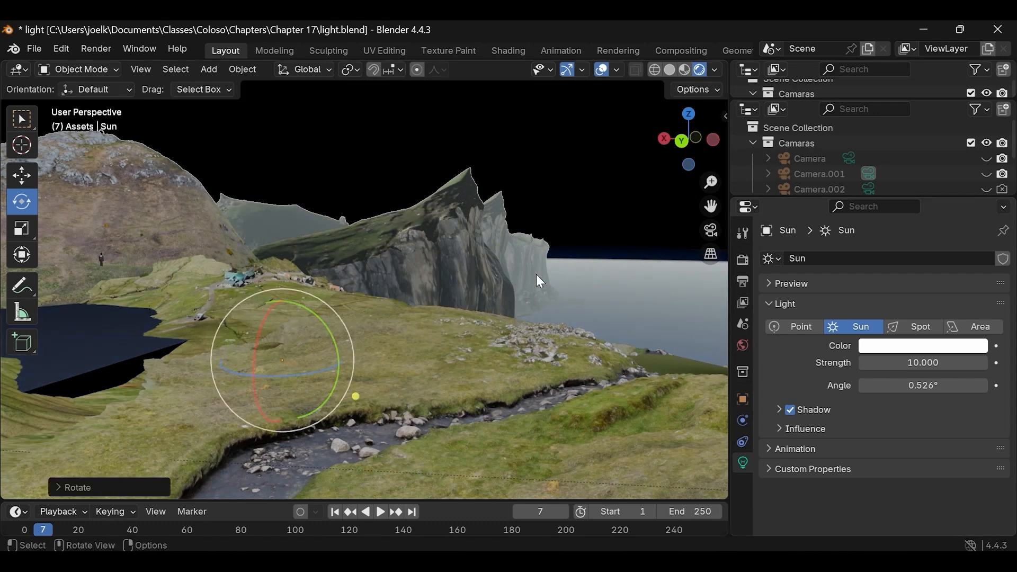
- Select the large central cliff and set the world background strength to 0.6
click(480, 287)
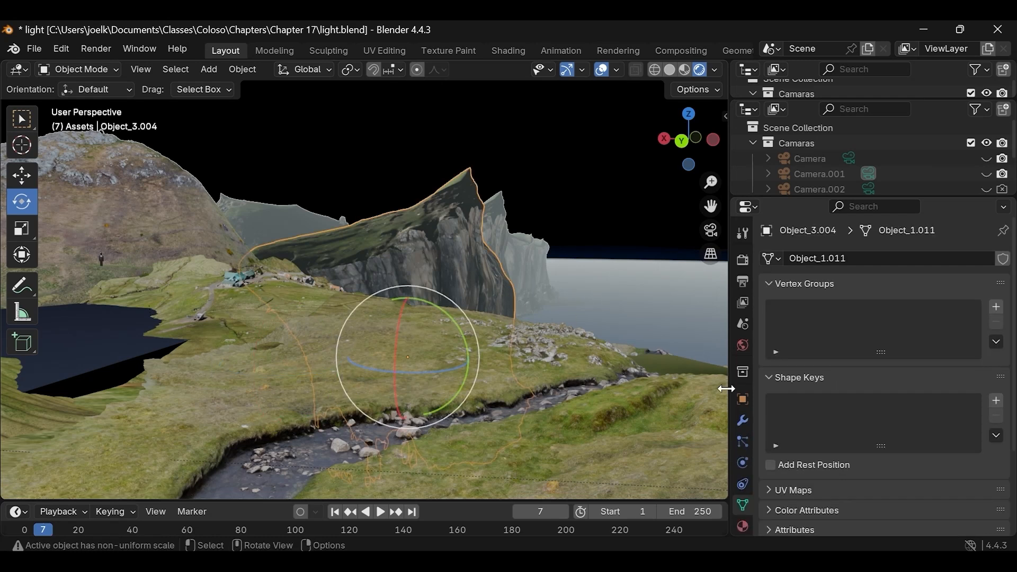
click(742, 345)
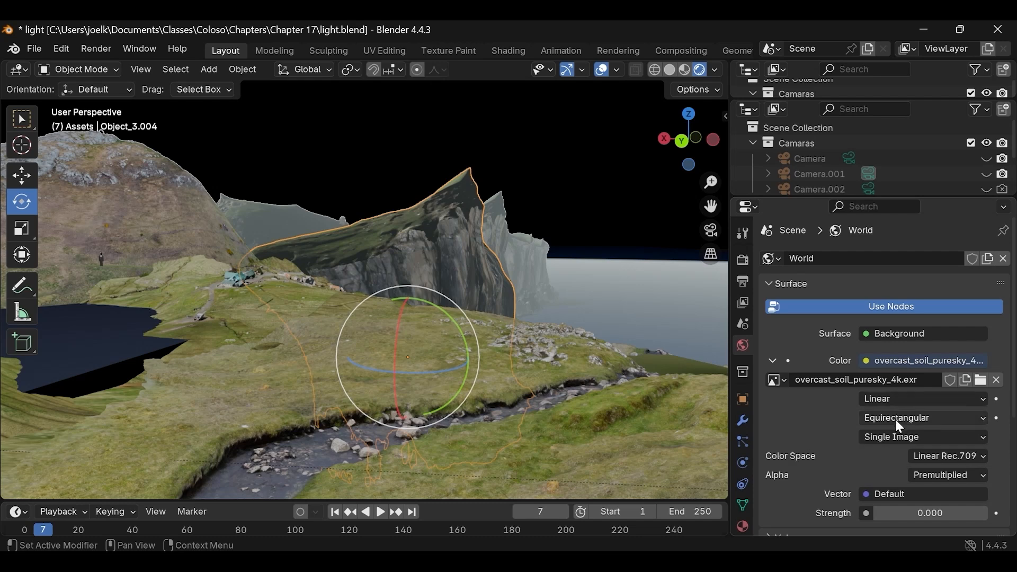
mouse_move(918, 510)
mouse_down()
mouse_move(954, 509)
mouse_move(922, 510)
mouse_up()
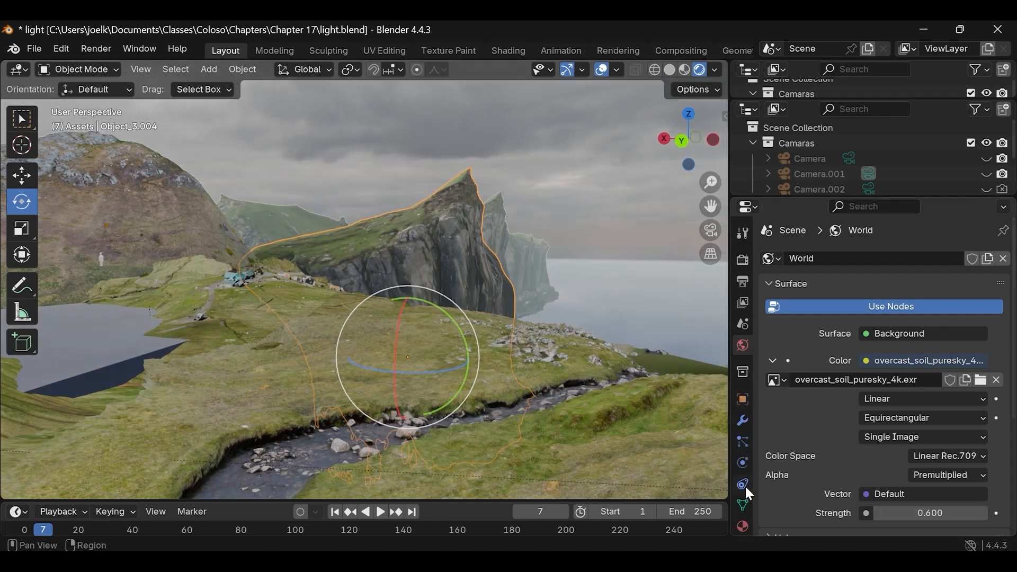
- Replace the Emission shader with a Diffuse BSDF in the large cliff's material_1.002
click(742, 526)
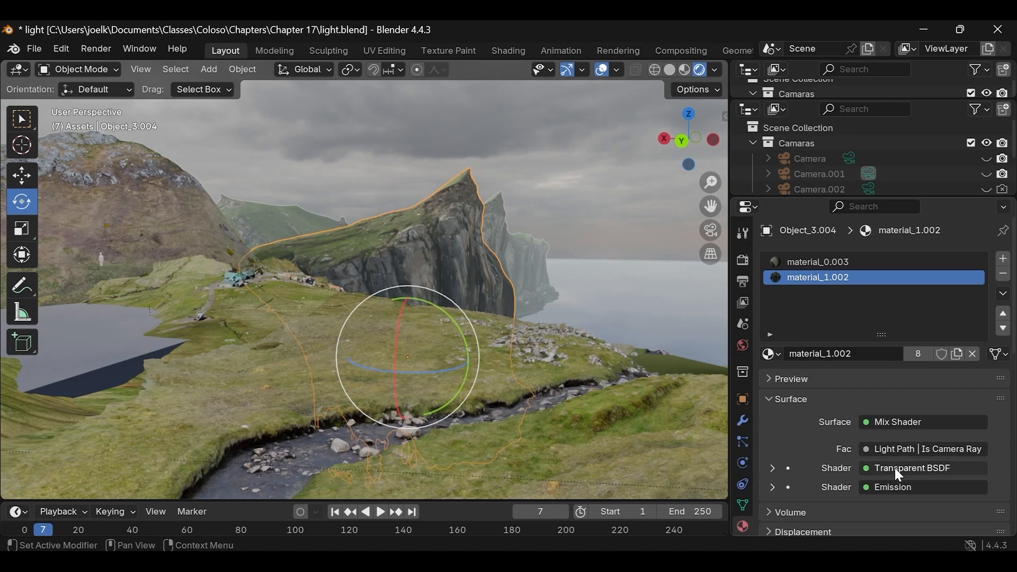
click(893, 485)
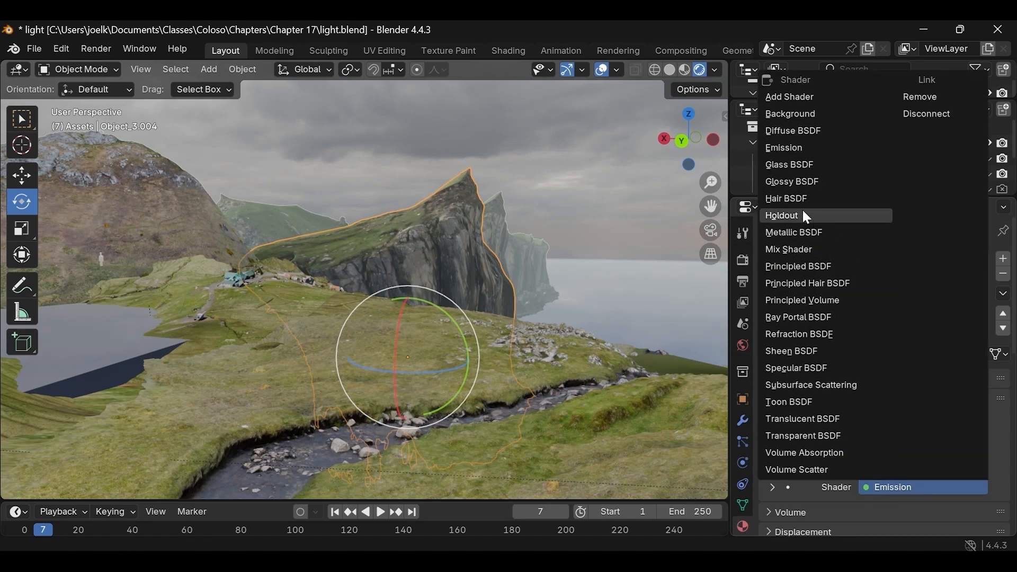
click(808, 133)
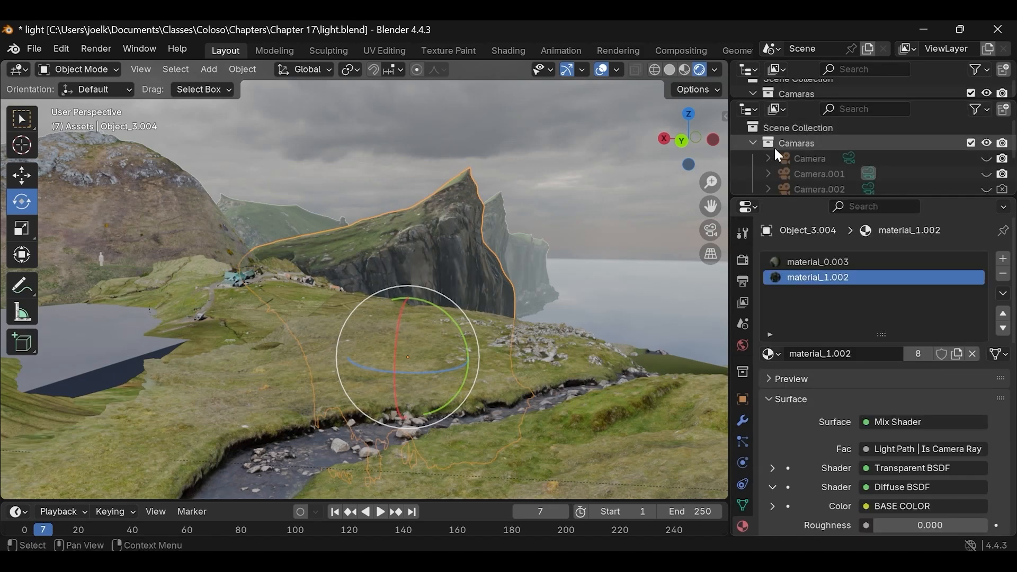
- Replace the Emission shader with a Diffuse BSDF in the foreground grass terrain's material named model
click(500, 231)
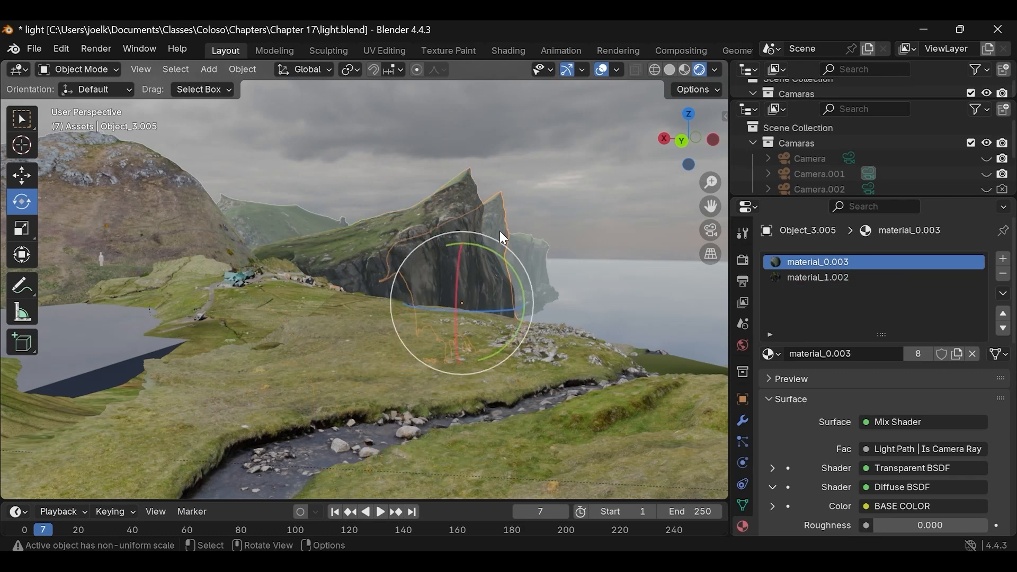
click(328, 325)
scroll(863, 414, down, 3)
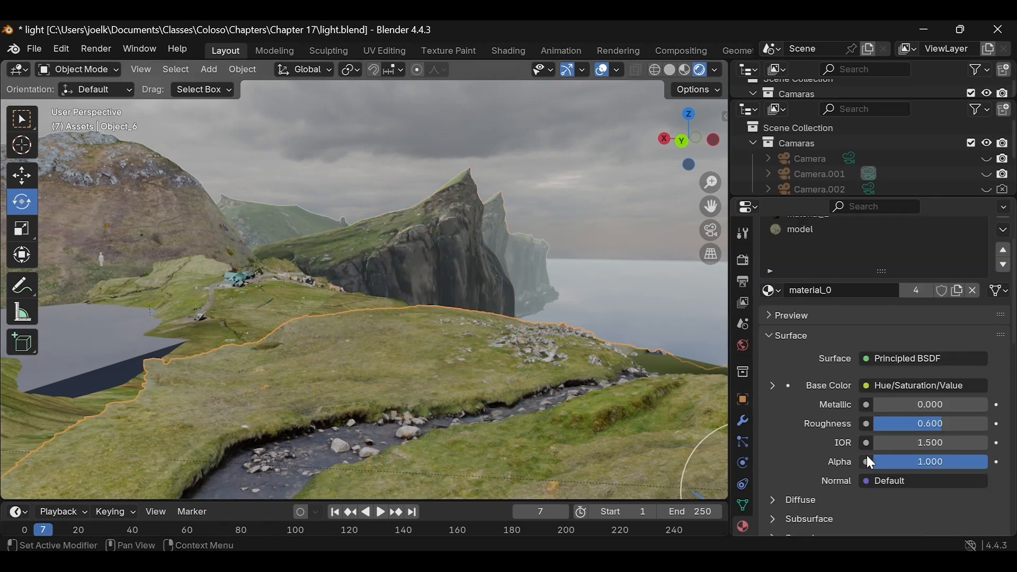
scroll(860, 447, down, 2)
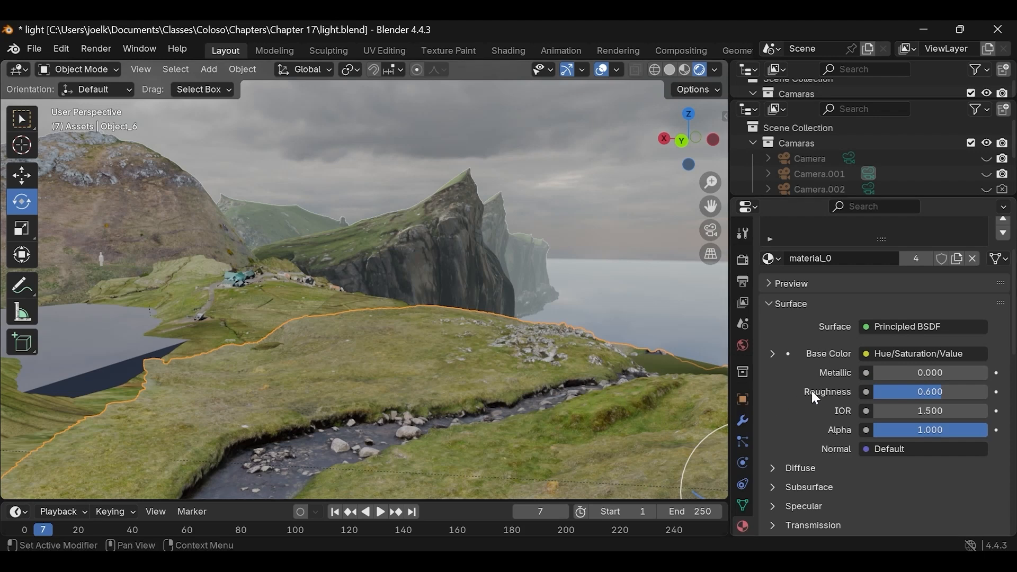
scroll(796, 350, up, 4)
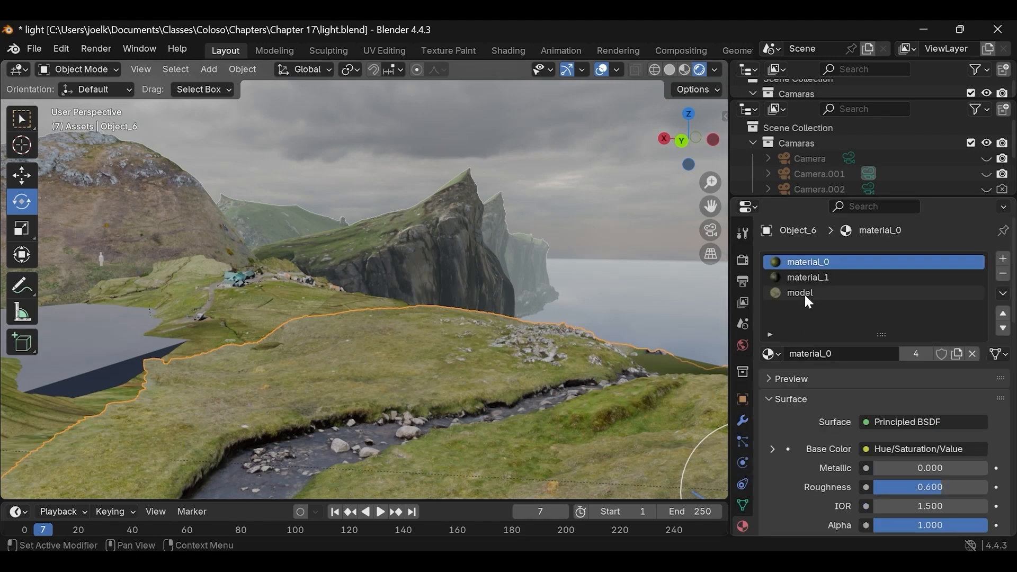
click(812, 279)
click(813, 292)
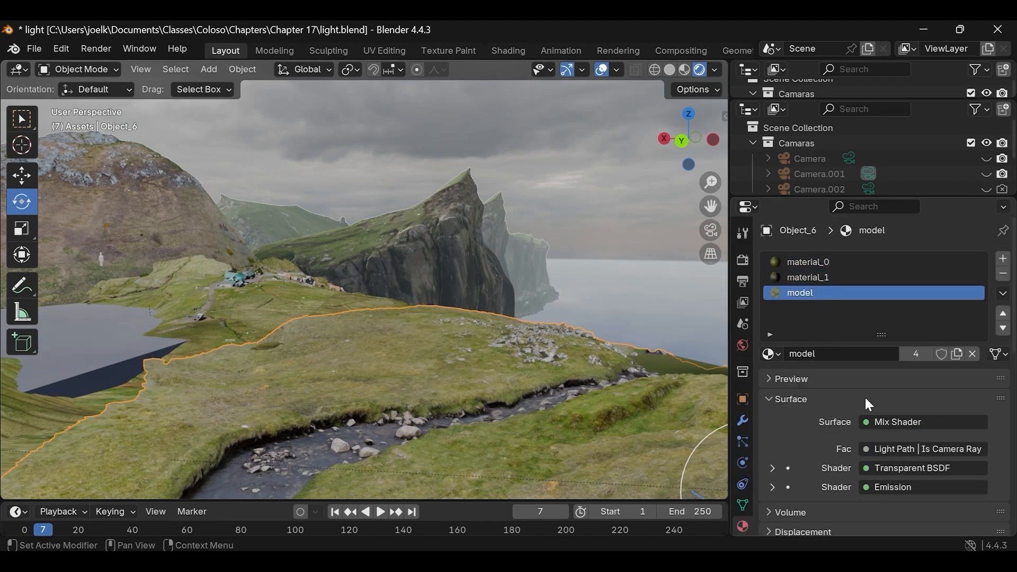
click(893, 483)
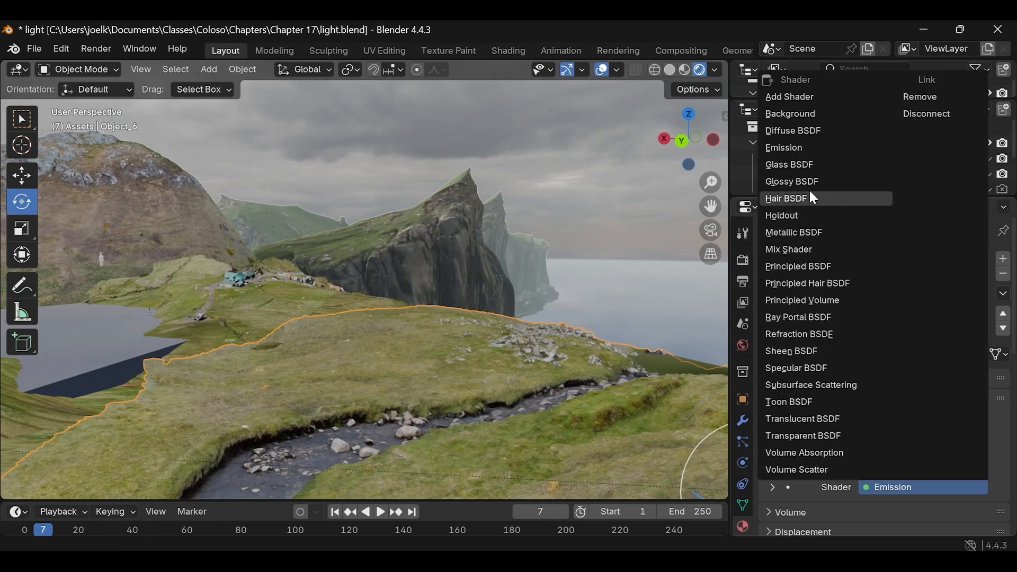
click(810, 130)
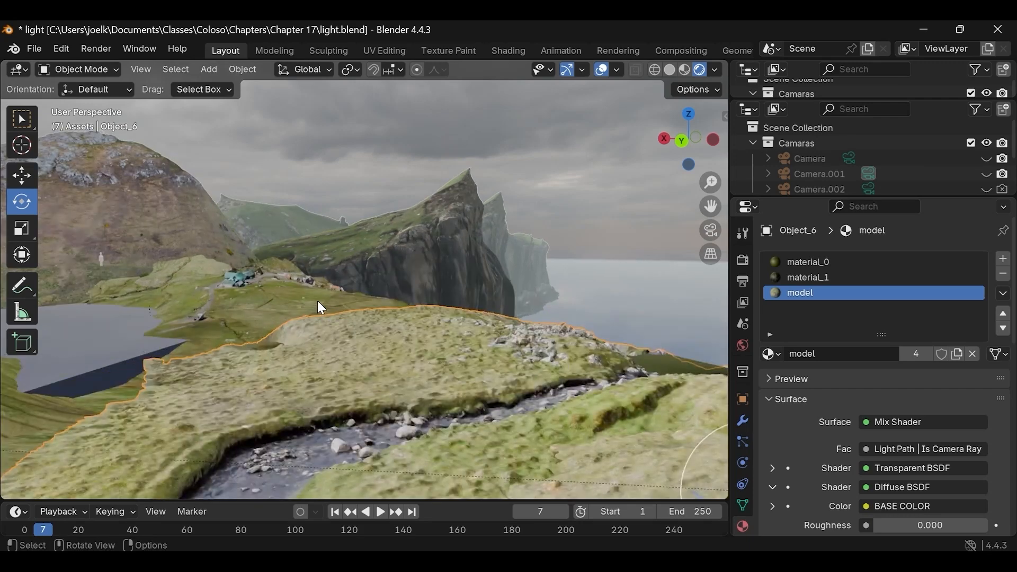
- Set the world background strength to 0 and select the grassy terrain behind the foreground hill
click(742, 345)
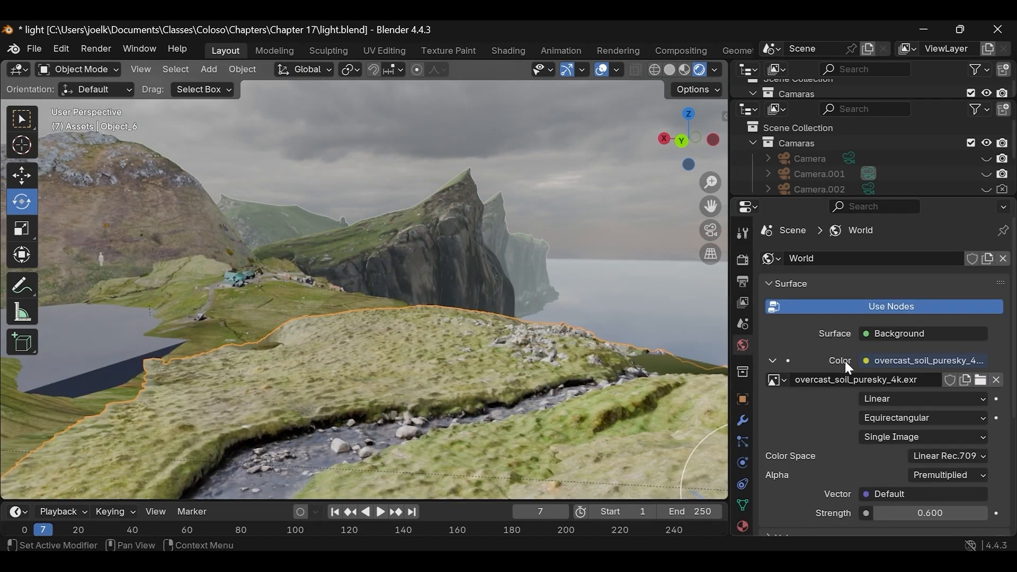
drag(930, 513, 901, 512)
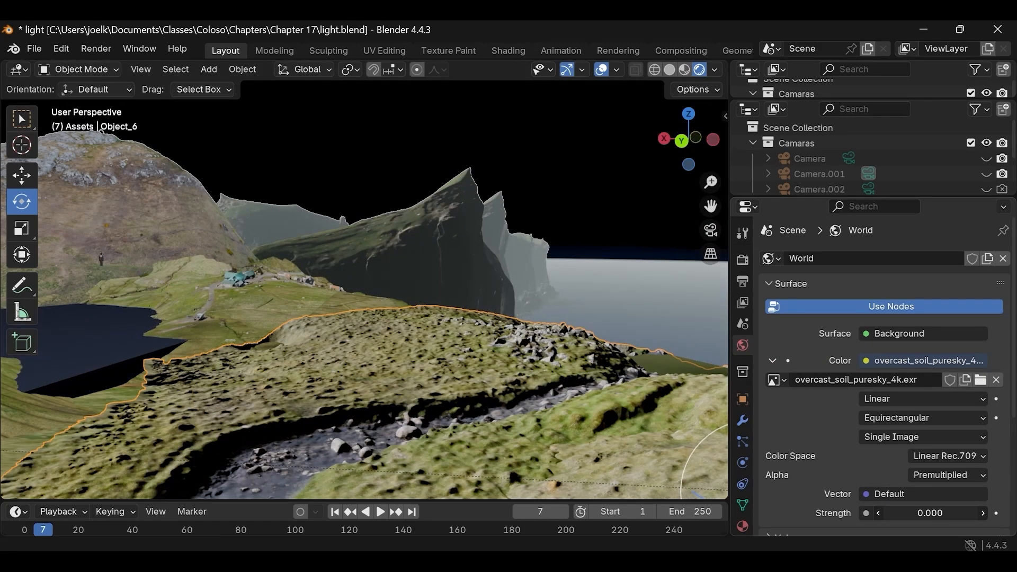
click(334, 301)
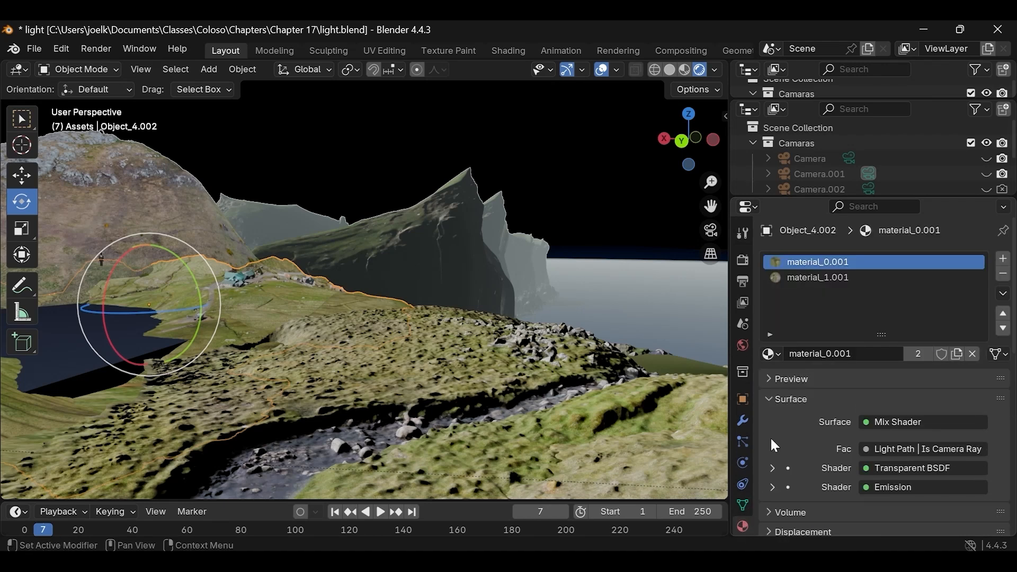
- Replace the Emission shader with a Diffuse BSDF in the grassy terrain's material_0.001 and the rocky hill's TheLaw8.002 material
click(896, 487)
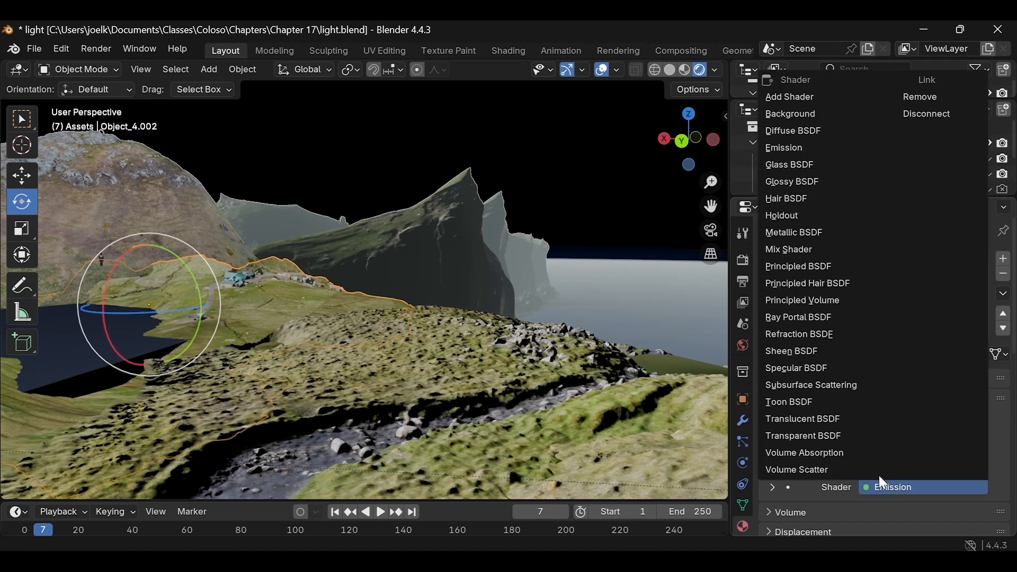
click(793, 133)
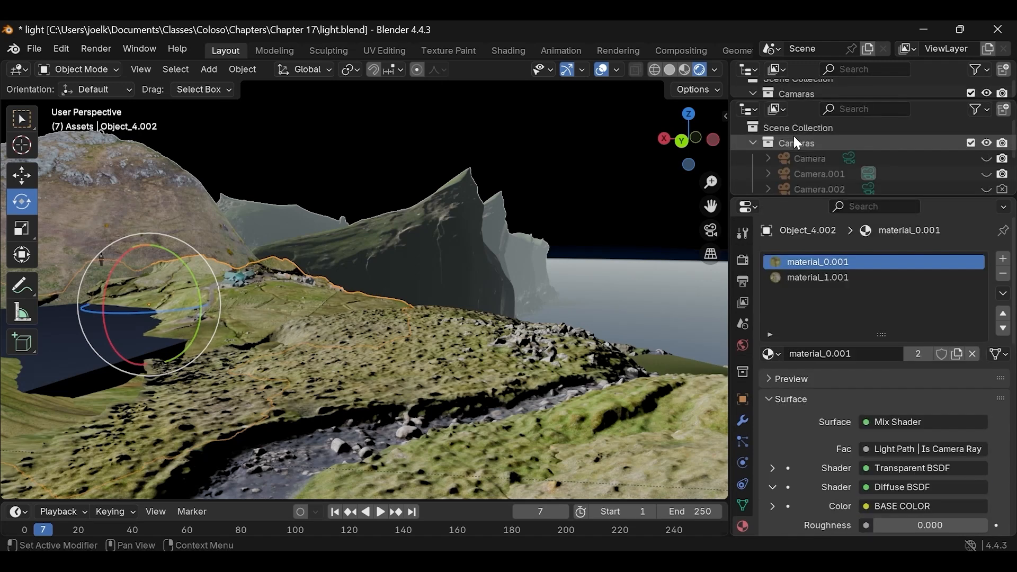
click(177, 211)
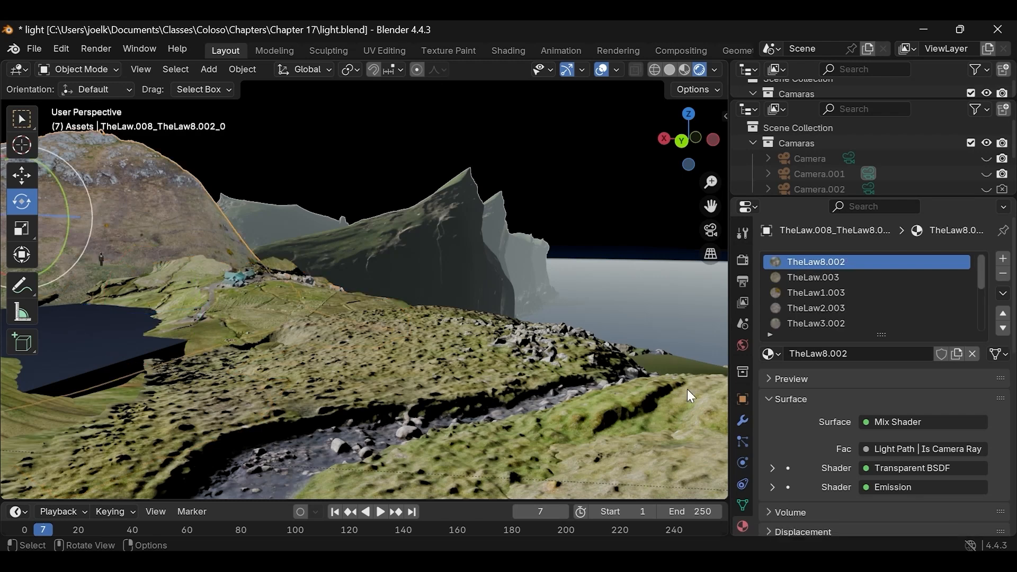
click(882, 484)
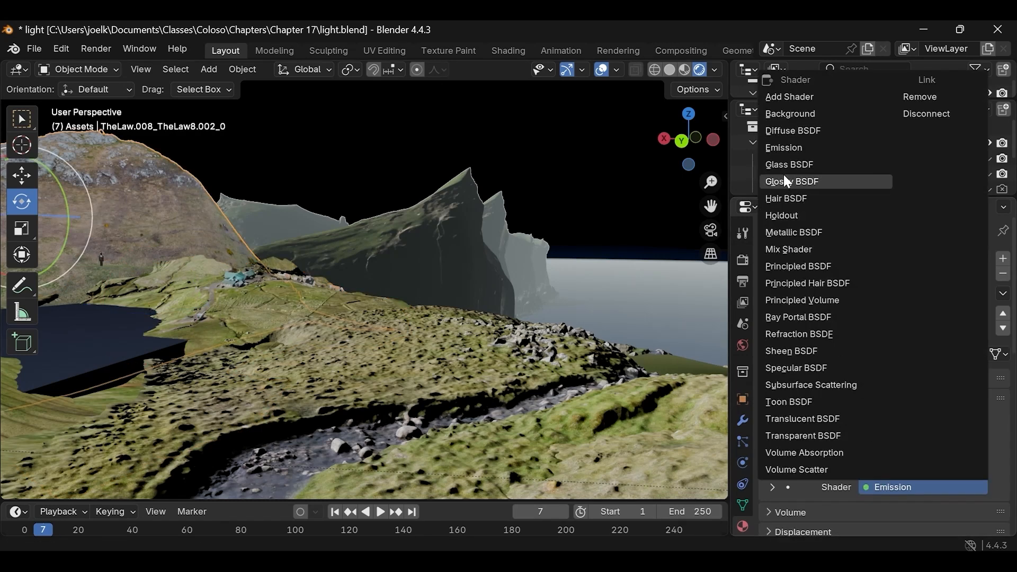
click(777, 135)
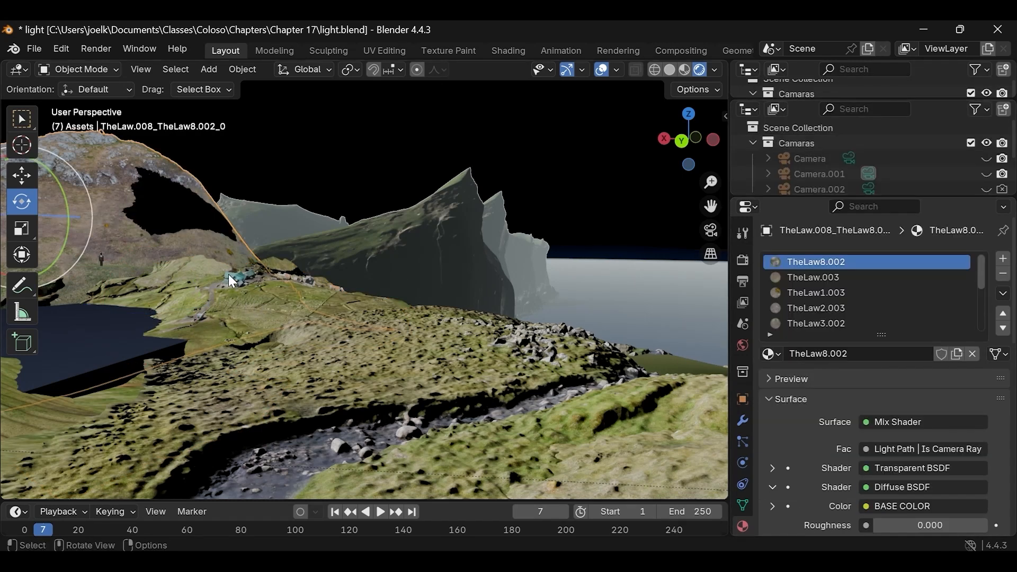
click(249, 172)
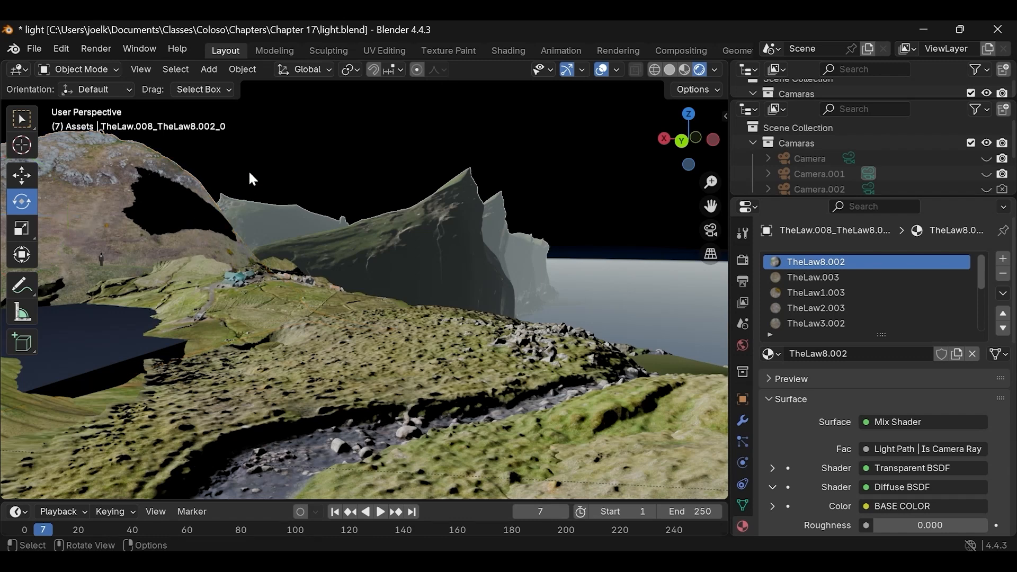
- Replace the Emission shader with a Diffuse BSDF in the rocky hill's TheLaw.003 and TheLaw1.003 materials
click(803, 276)
click(902, 485)
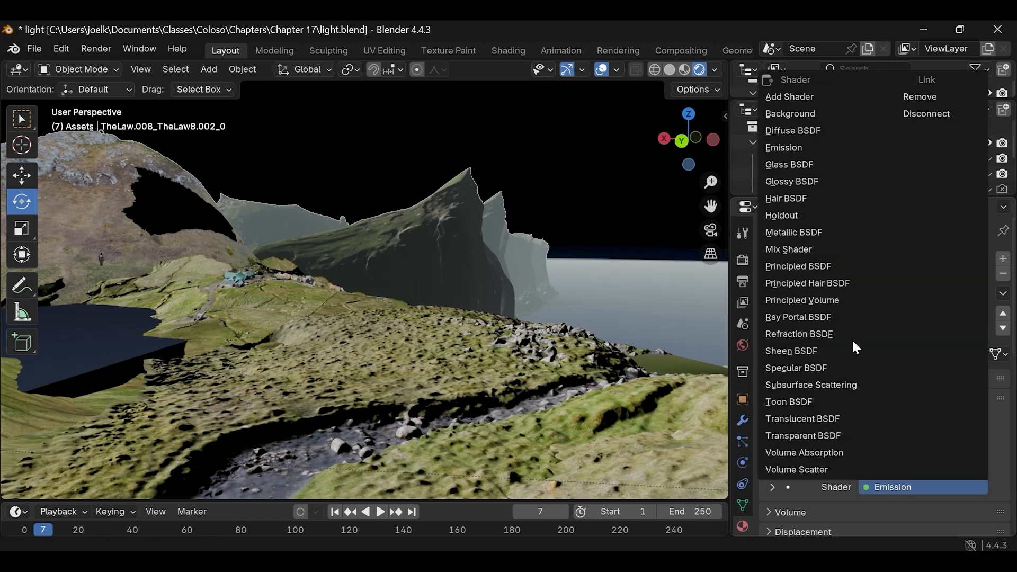
click(803, 130)
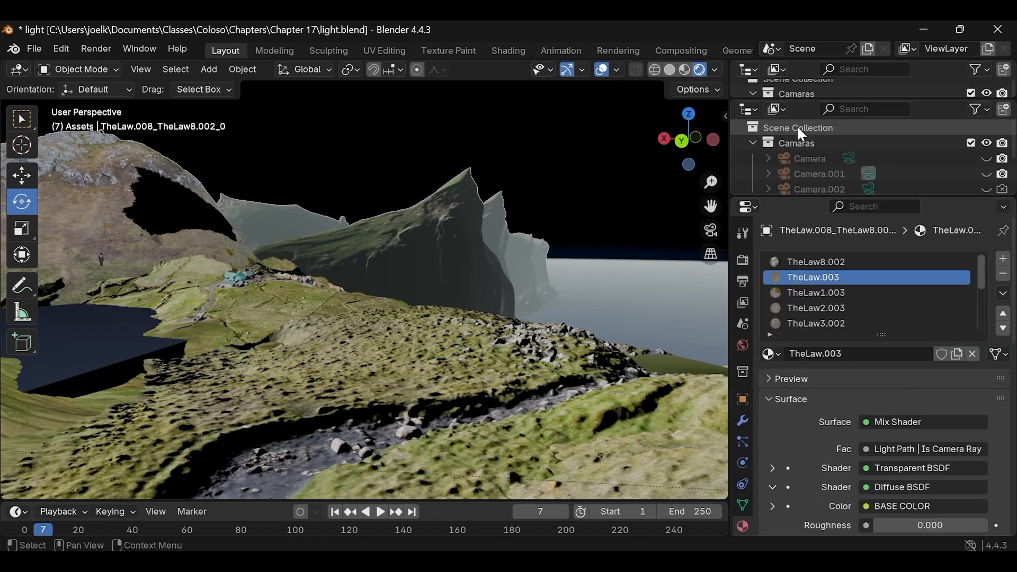
click(812, 294)
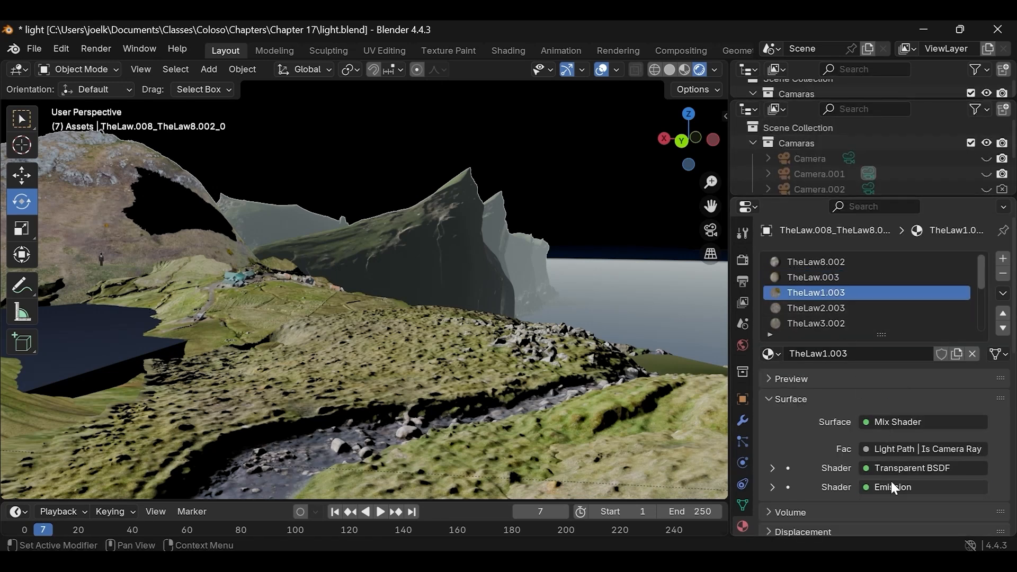
click(892, 486)
click(788, 131)
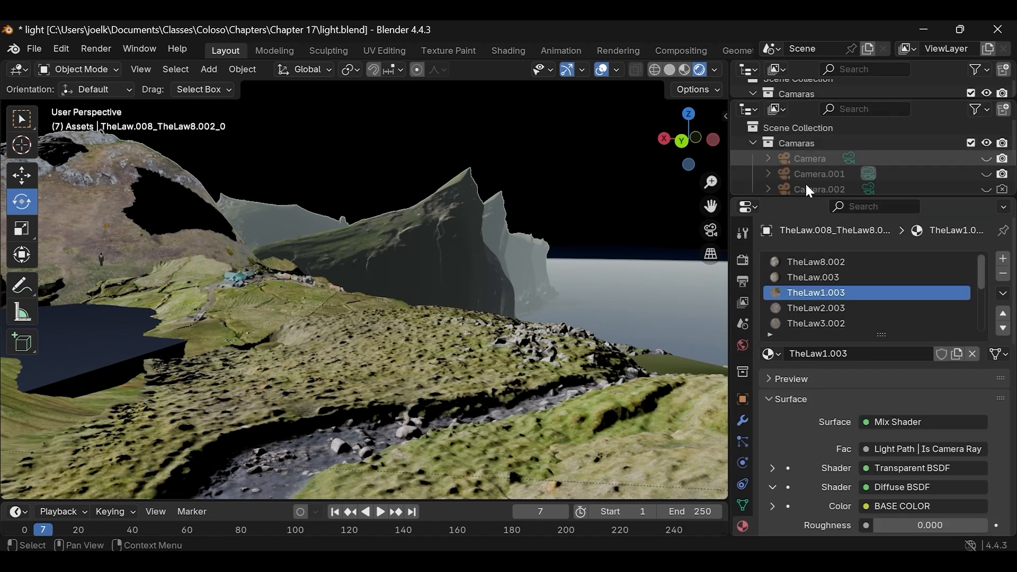
- Replace the Emission shader with a Diffuse BSDF in the rocky hill's TheLaw2.003 and TheLaw3.002 materials
click(833, 307)
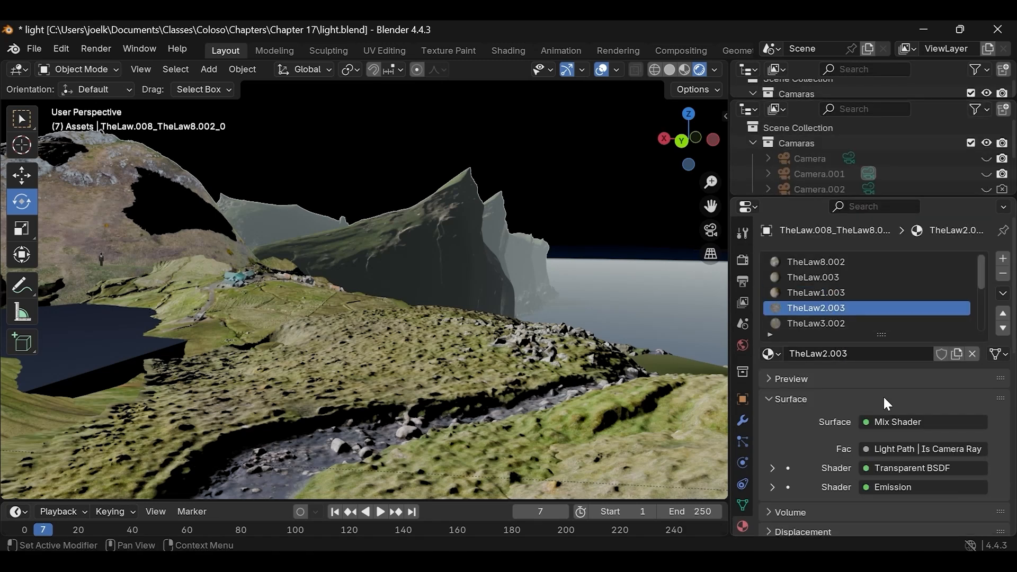
click(921, 490)
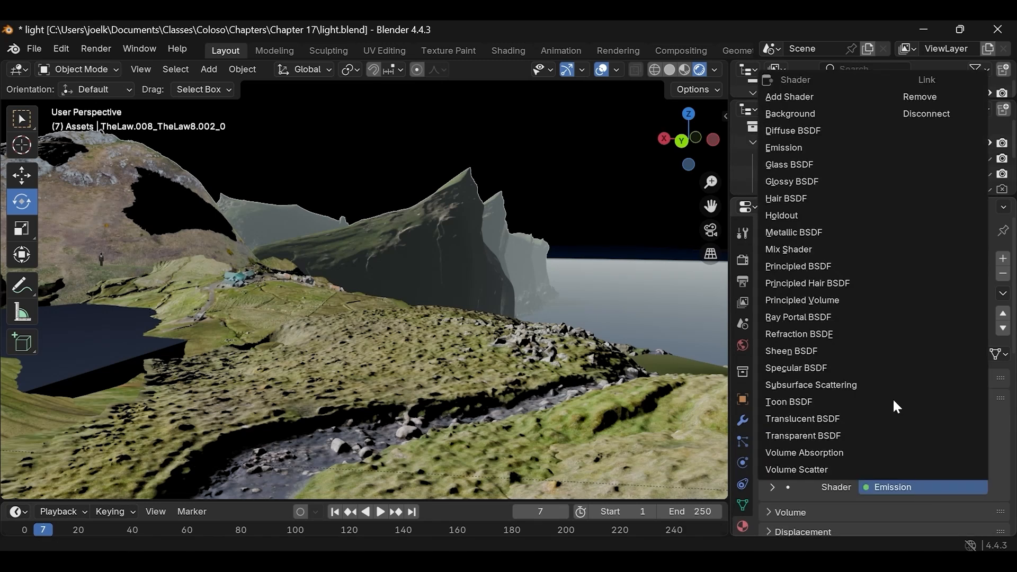
click(802, 133)
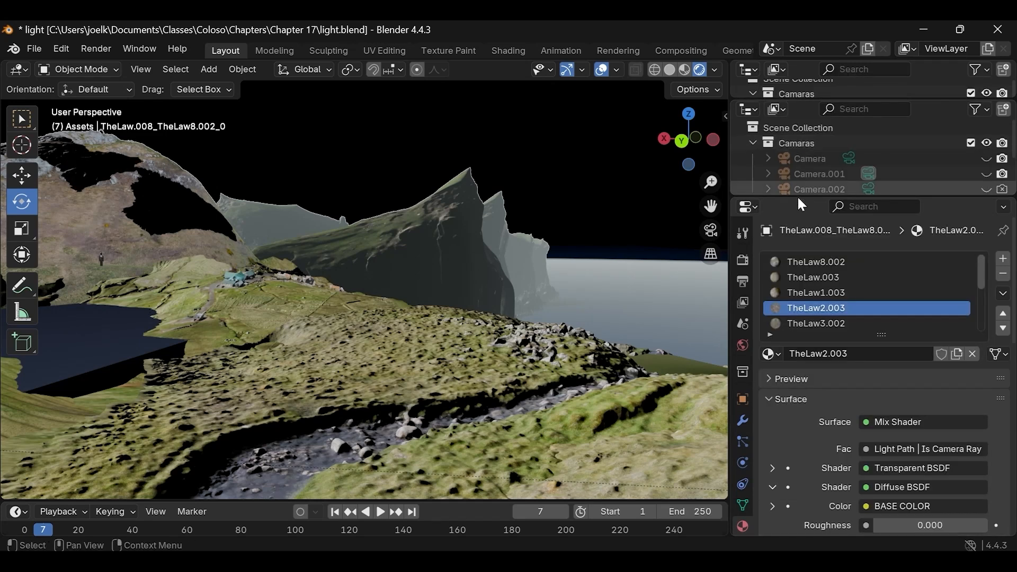
click(892, 523)
key(Return)
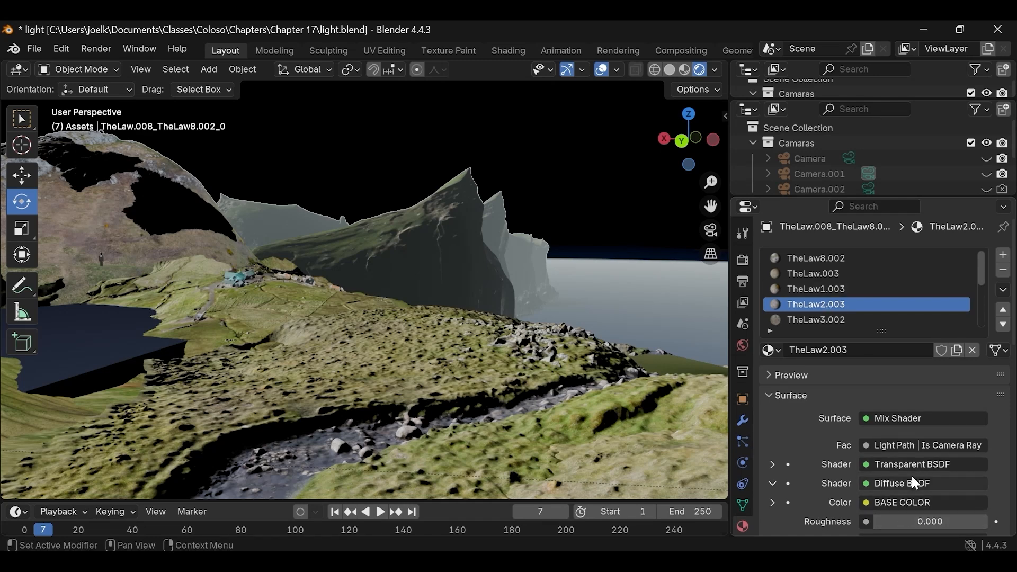
click(855, 319)
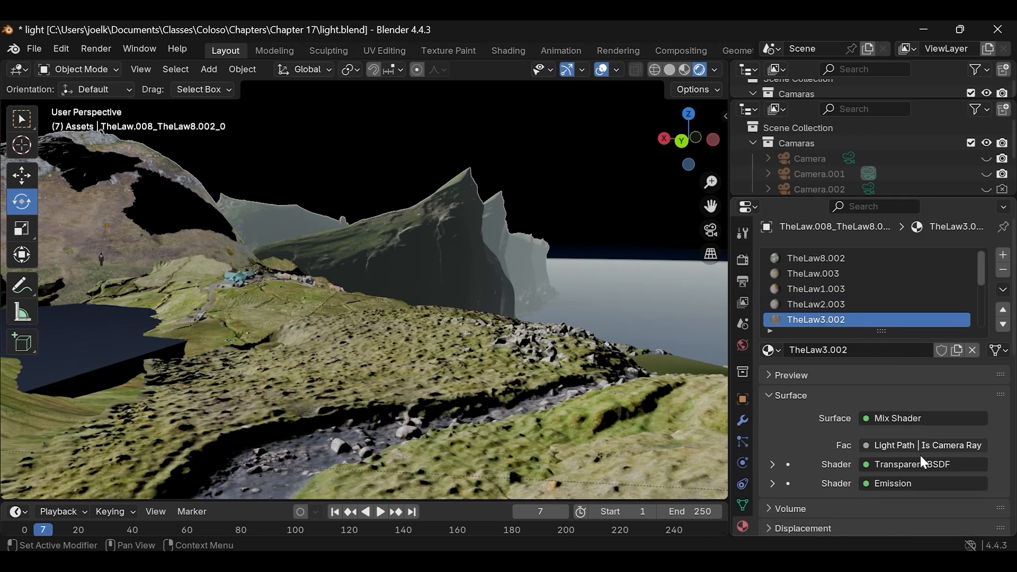
click(915, 477)
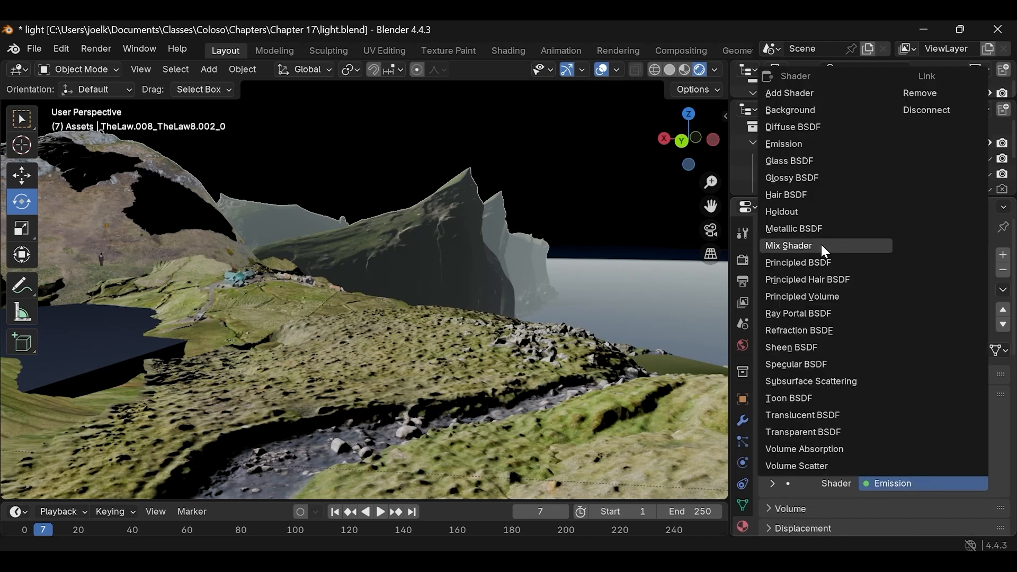
click(797, 125)
- Select the rocky hill's TheLaw4.002 material slot and set the world background strength to 0.1
scroll(866, 303, down, 3)
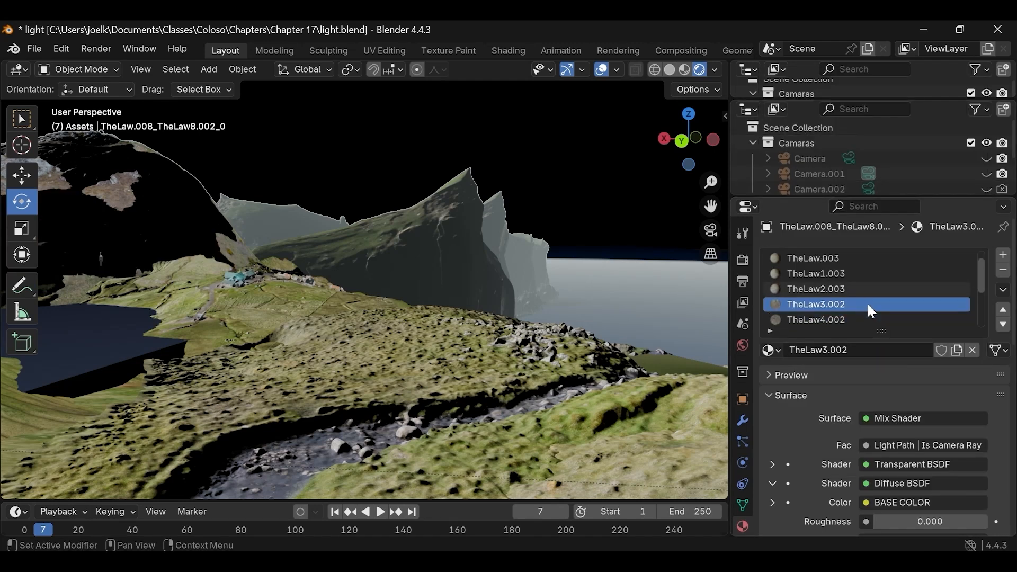
click(842, 289)
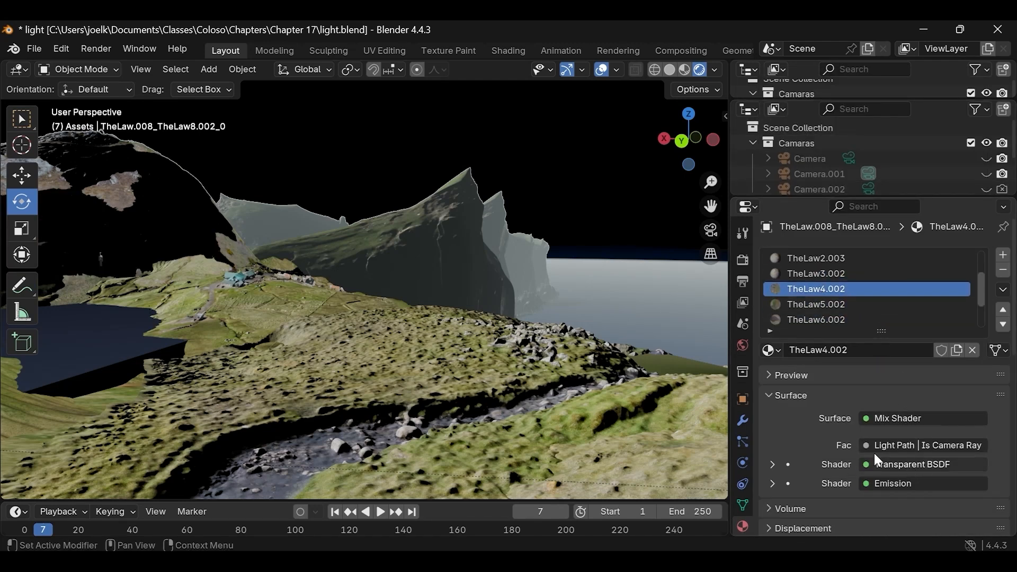
click(743, 344)
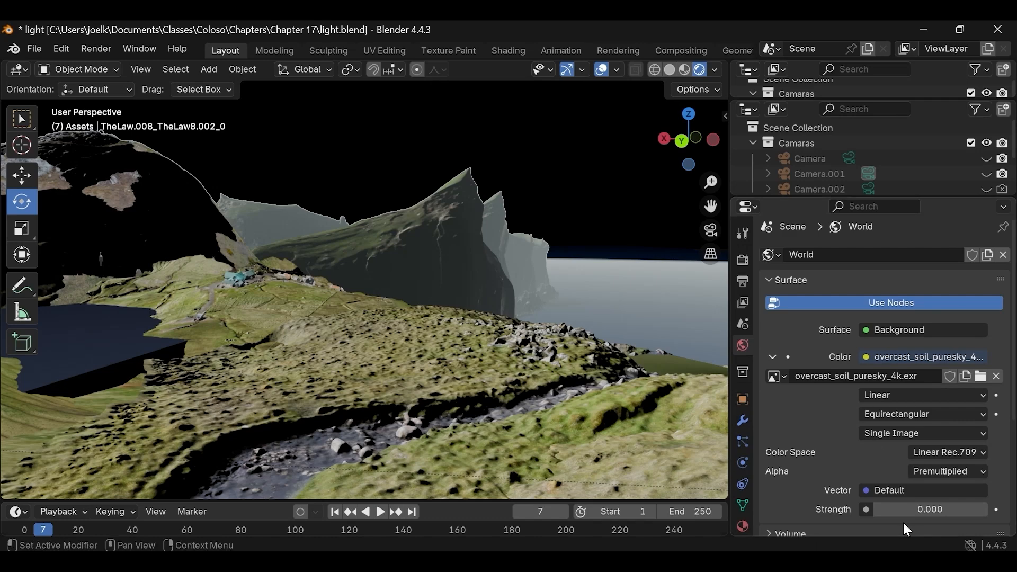
click(877, 509)
text(1.6)
key(Return)
drag(930, 510, 867, 509)
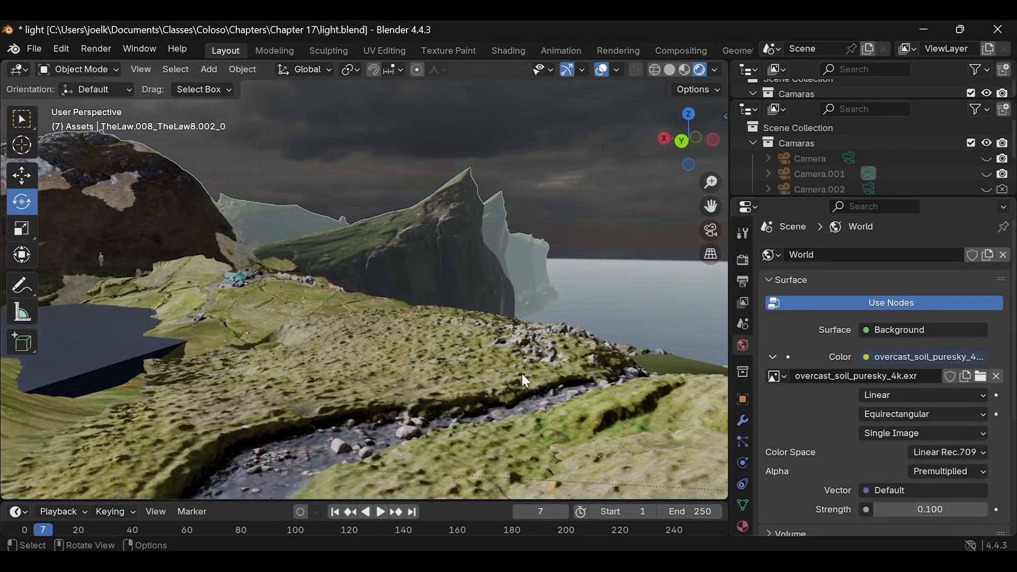
- Replace the Emission shader with a Principled BSDF in the rocky hill's TheLaw4.002 material
click(743, 525)
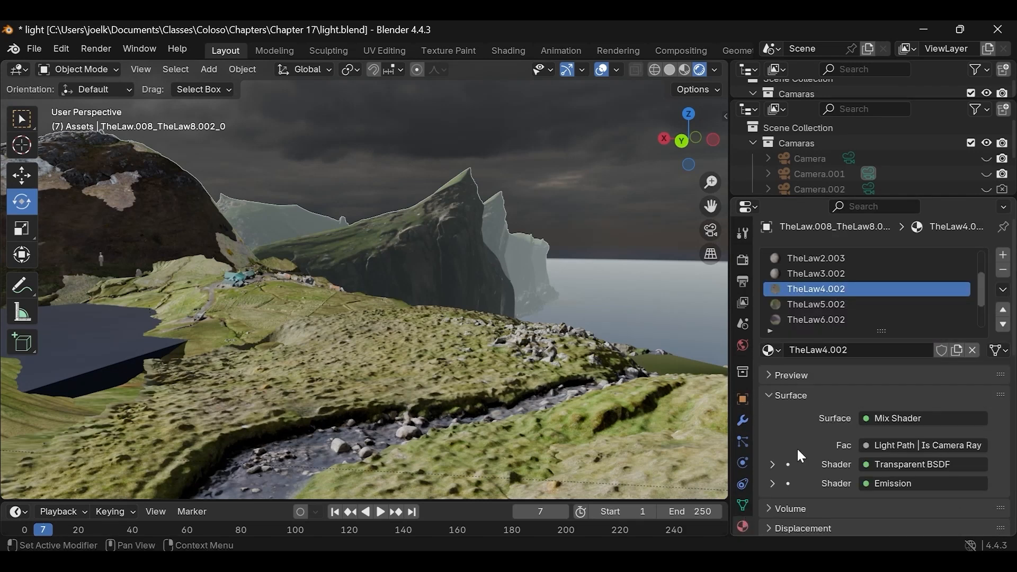
click(886, 479)
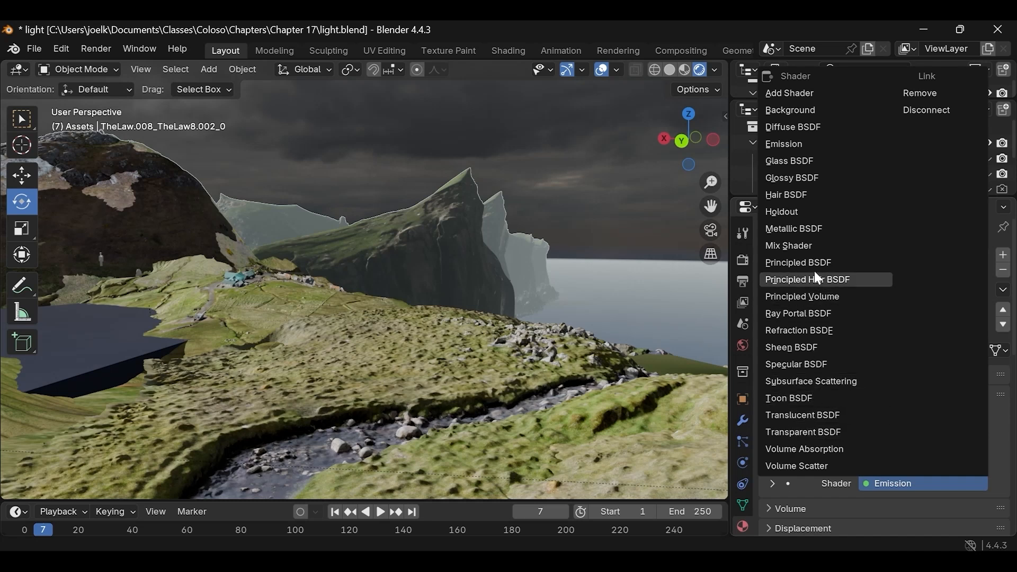
click(827, 263)
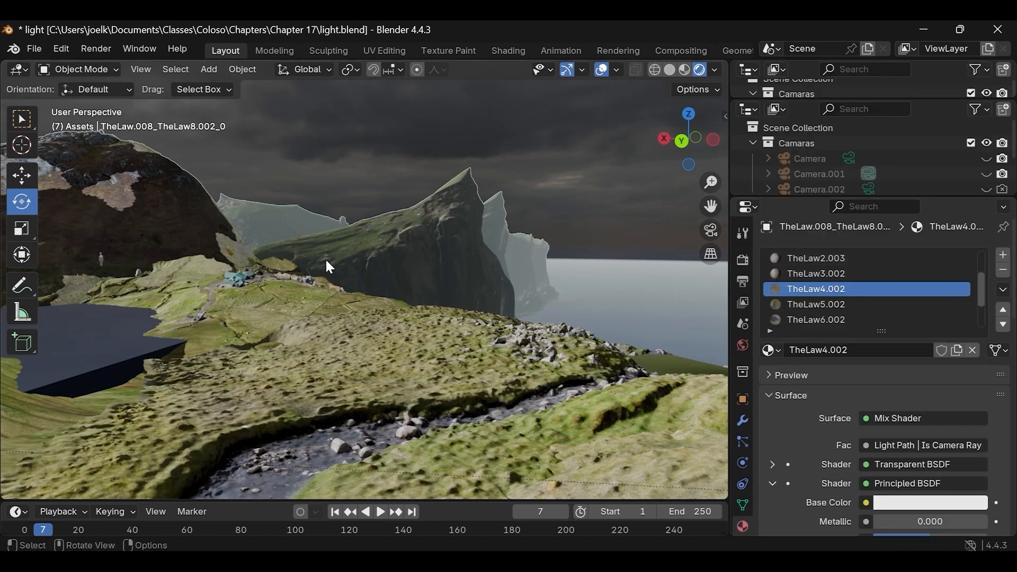
- Replace the Emission shader with a Diffuse BSDF in the rocky hill's TheLaw5.002 and TheLaw6.002 materials
click(832, 303)
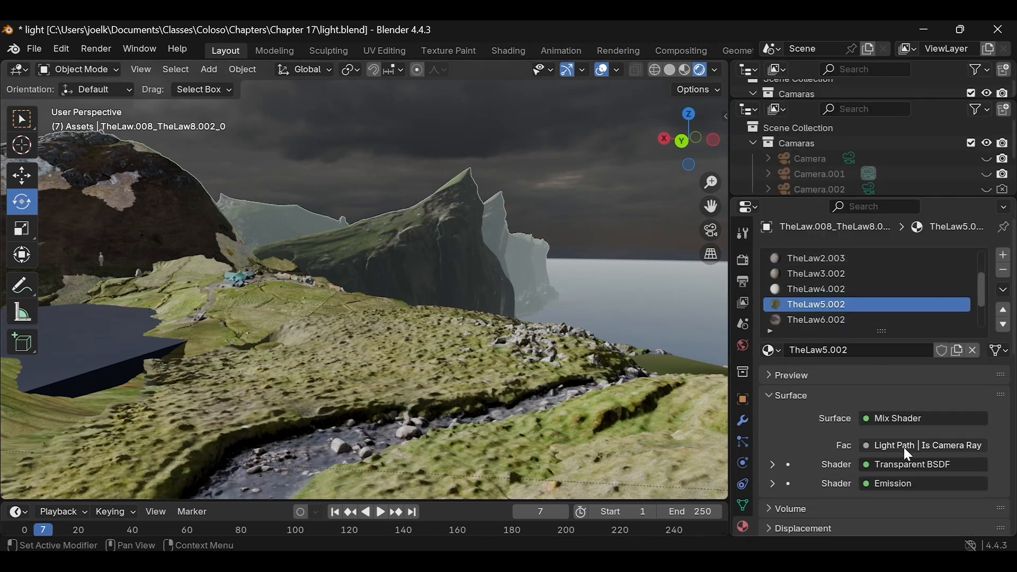
click(904, 483)
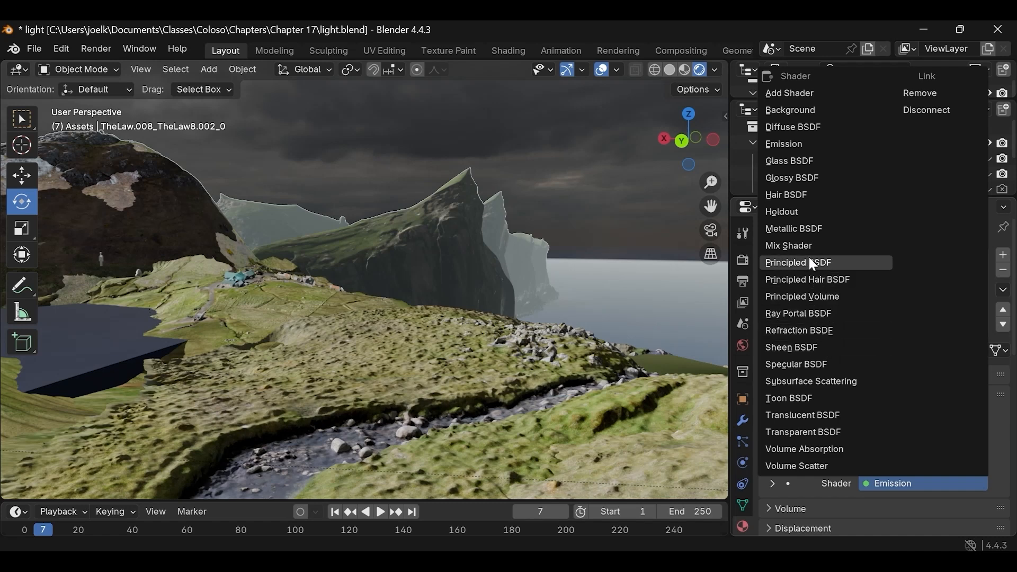
click(811, 128)
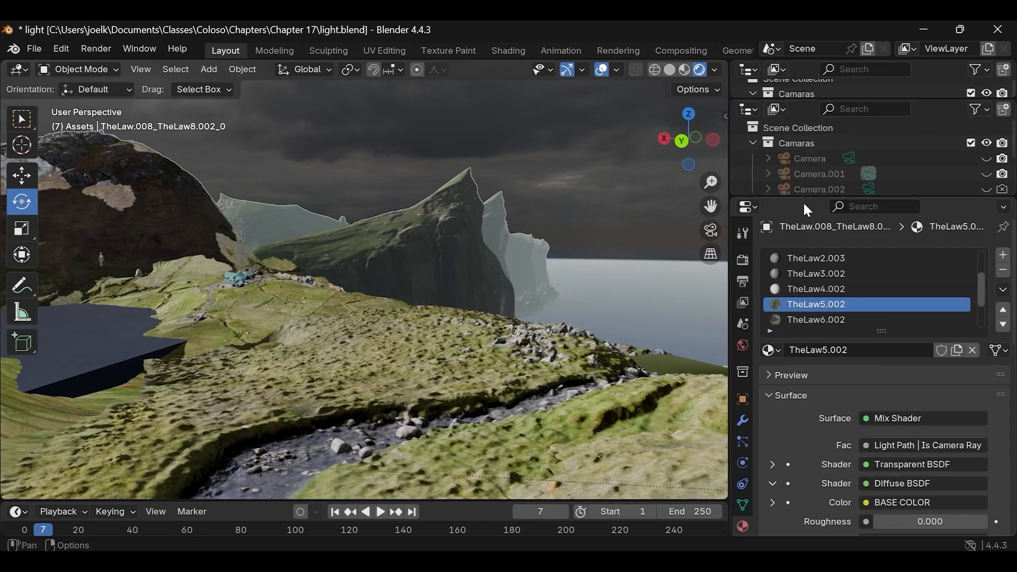
click(832, 320)
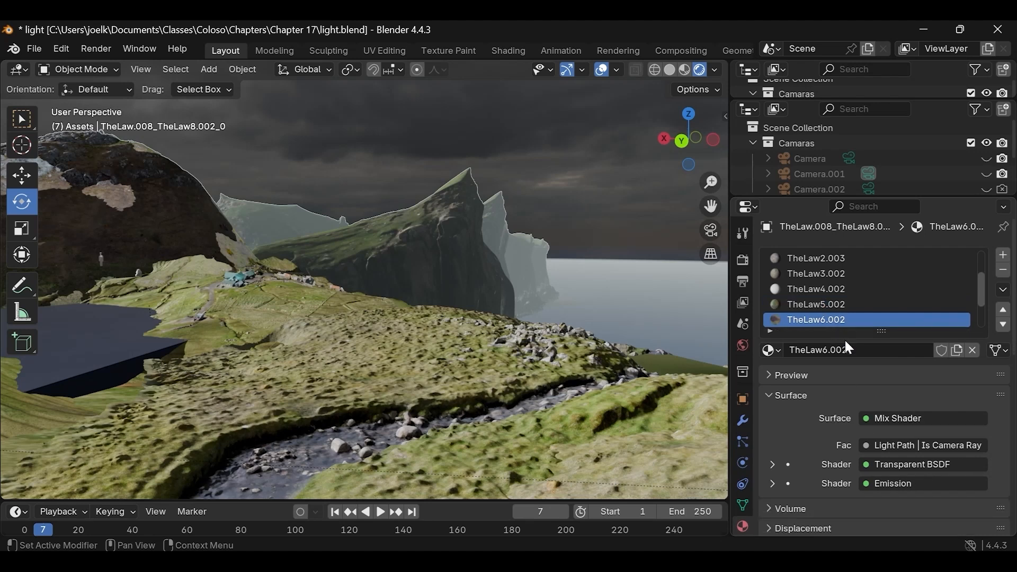
click(903, 481)
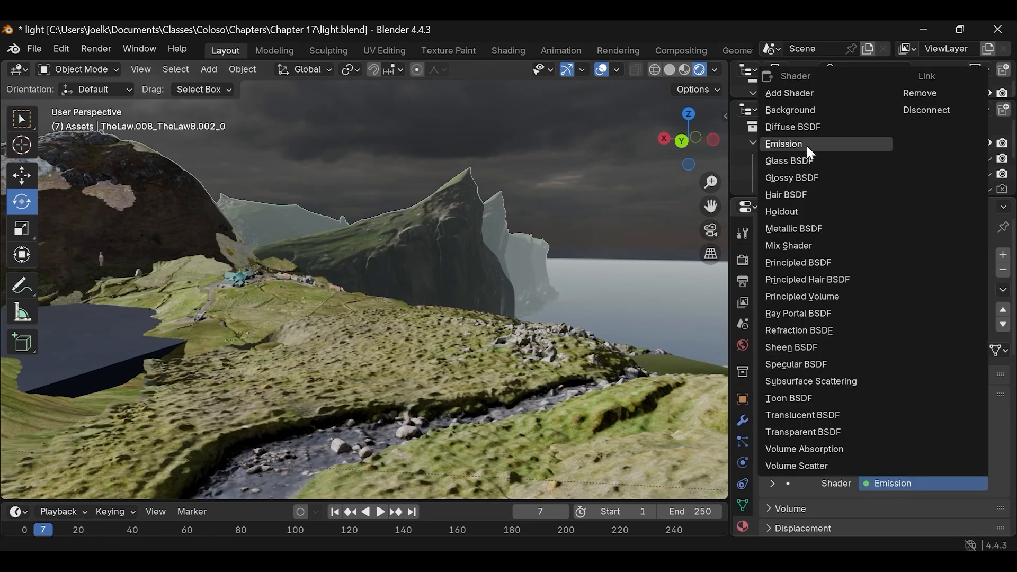
click(816, 131)
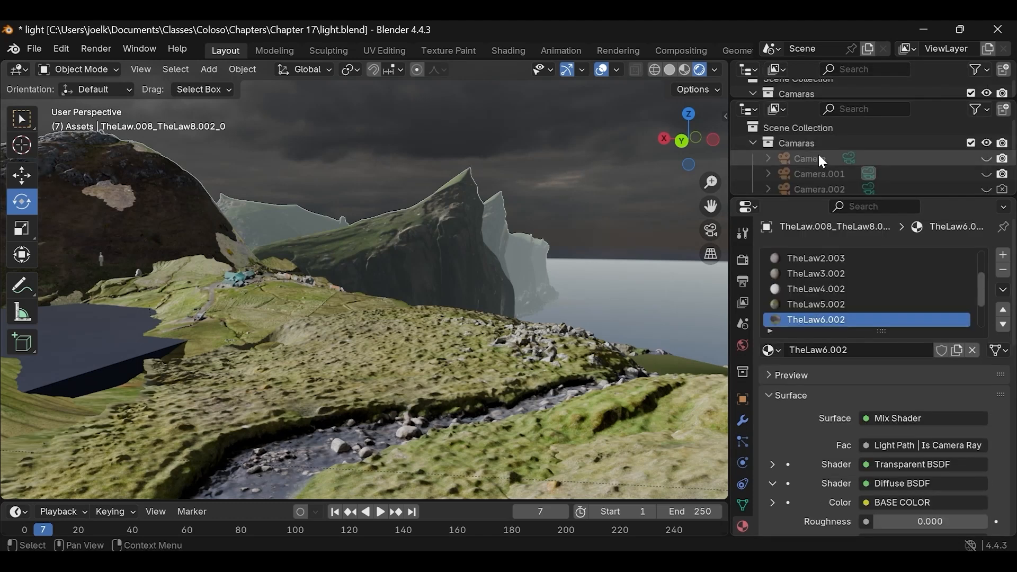
- Replace the Transparent BSDF with a Diffuse BSDF in the rocky hill's TheLaw7.002 material
scroll(889, 303, down, 3)
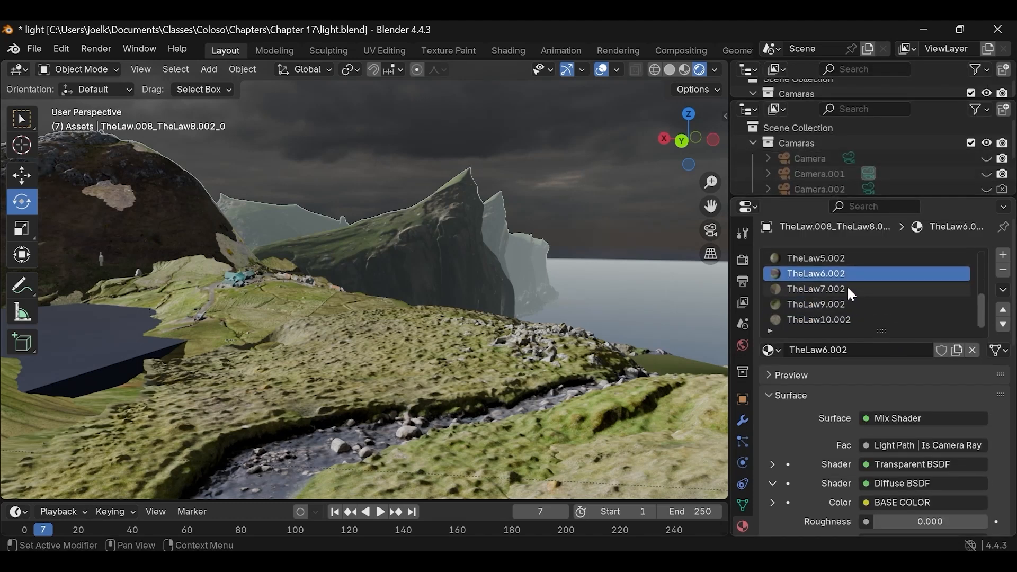
click(848, 289)
click(900, 464)
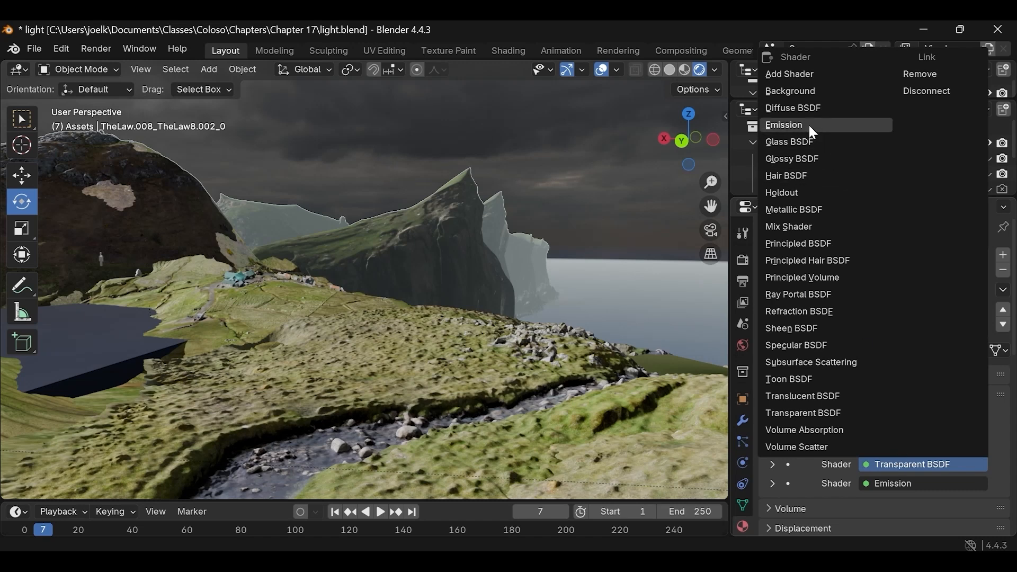
click(808, 109)
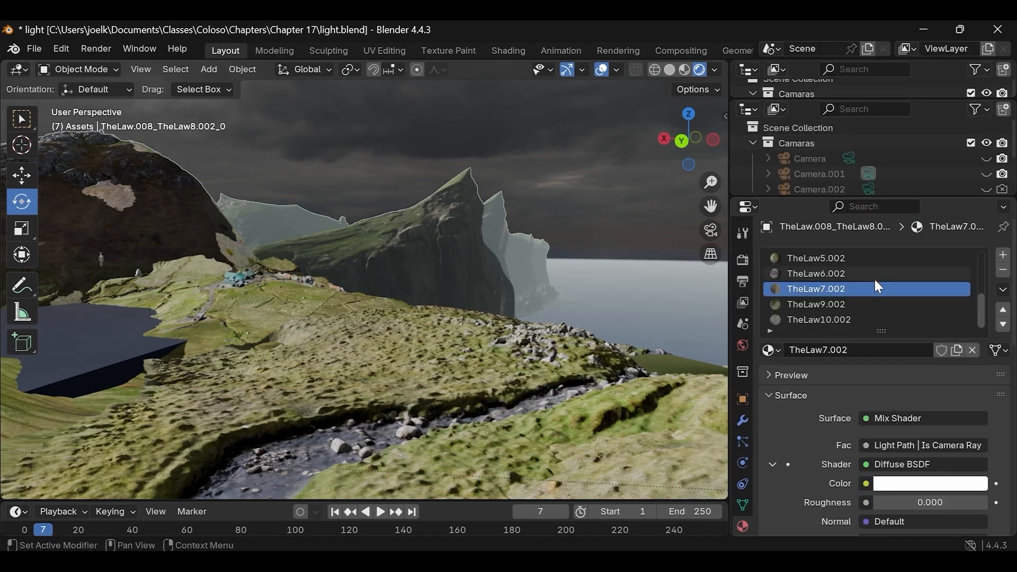
- Replace the Emission shader with a Diffuse BSDF in the rocky hill's TheLaw9.002 material
click(840, 305)
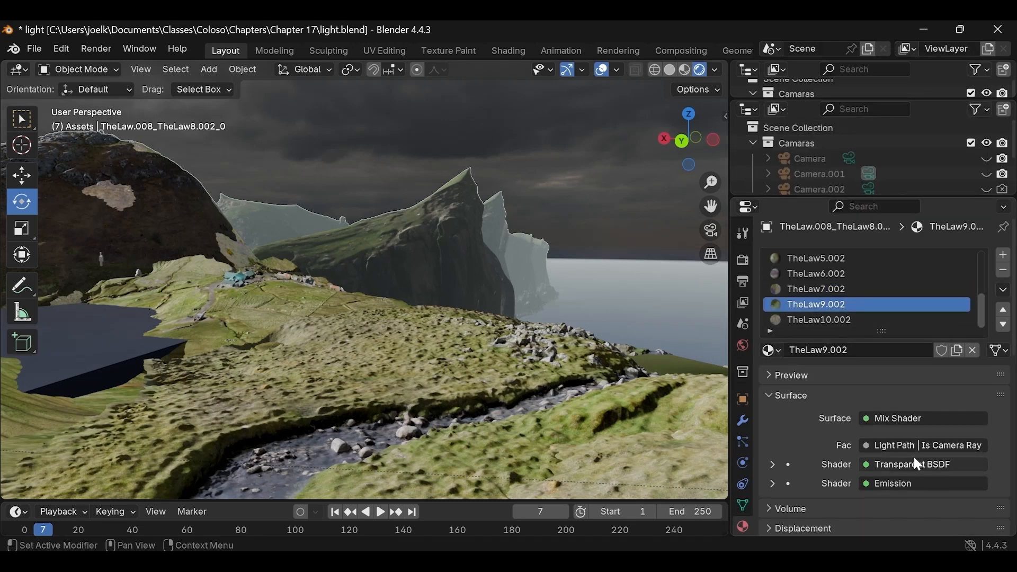
click(898, 483)
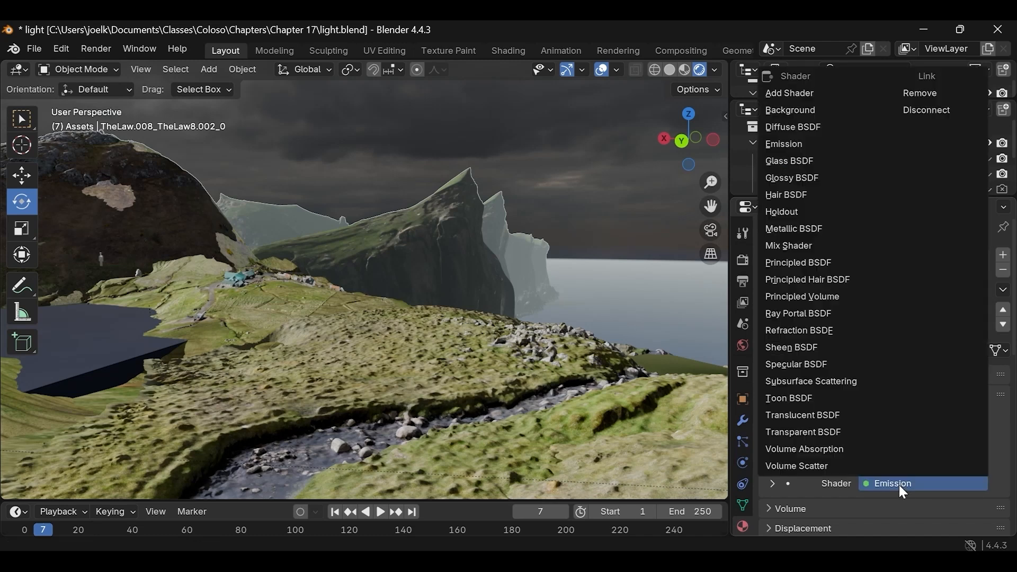
click(800, 120)
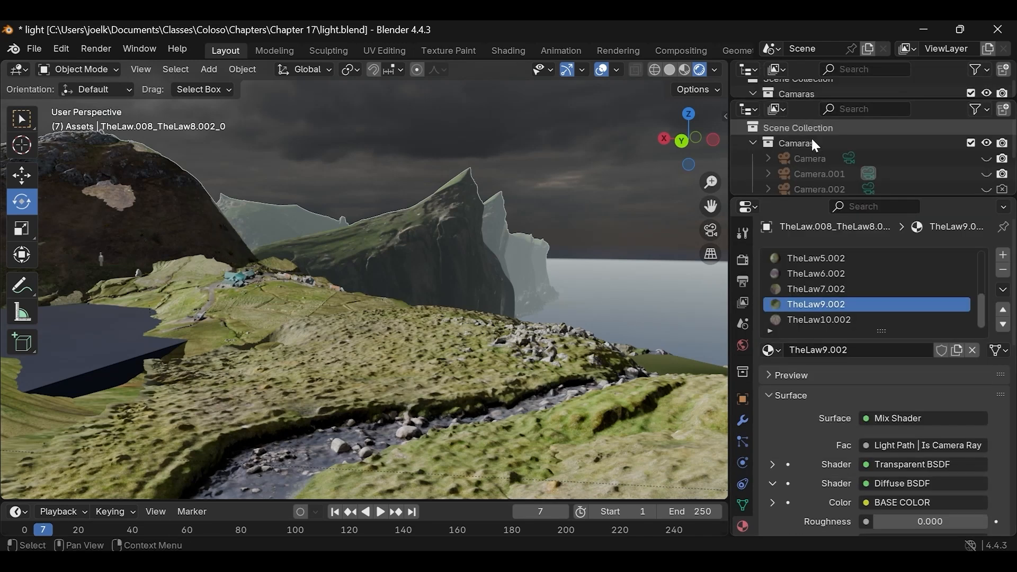
- Replace the Transparent BSDF with a Diffuse BSDF in the rocky hill's TheLaw10.002 material
key(ctrl+z)
click(920, 465)
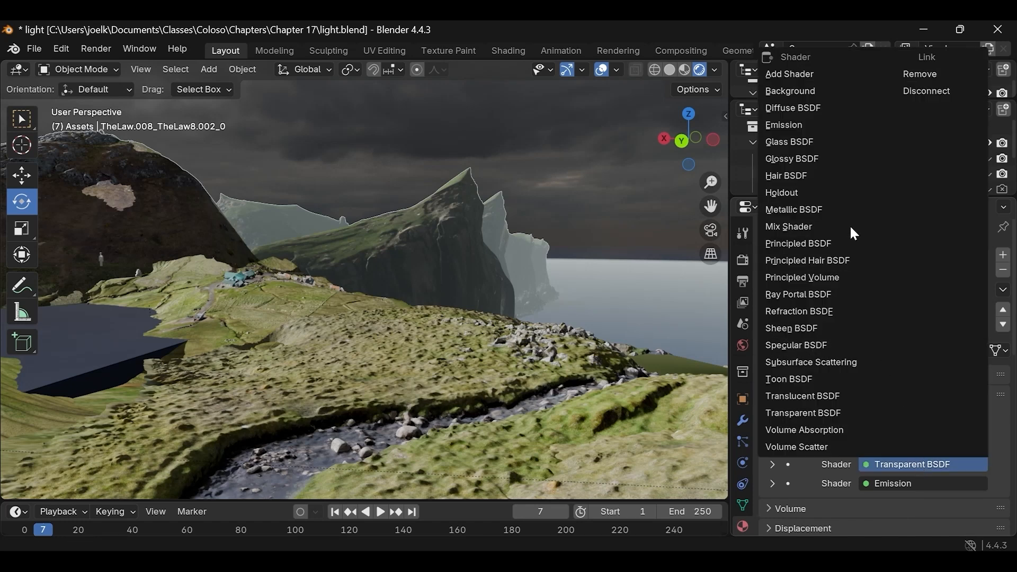
click(812, 109)
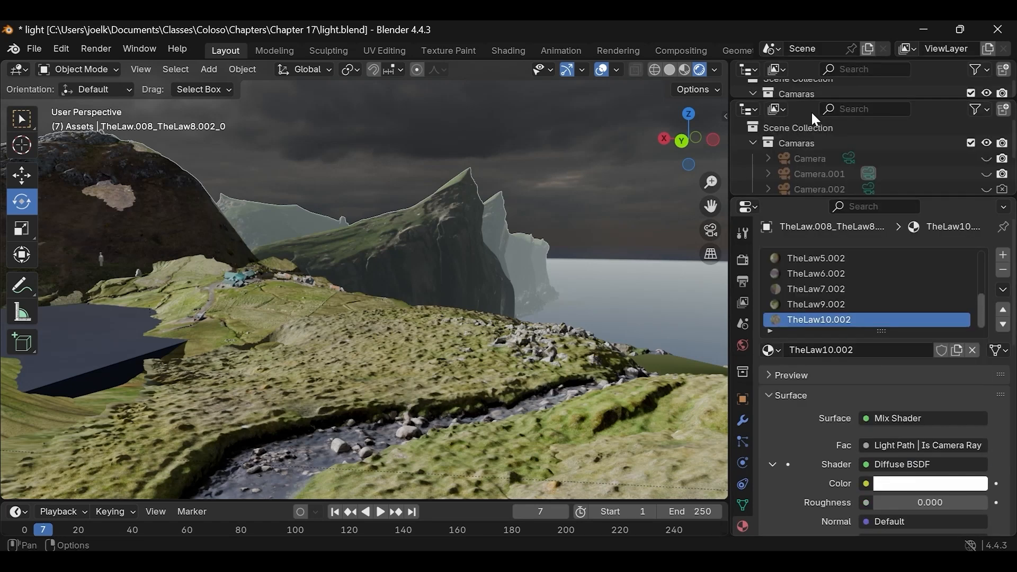
- Check the surface shaders of the rocky hill's materials from TheLaw8.002 through TheLaw3.002
scroll(850, 316, up, 6)
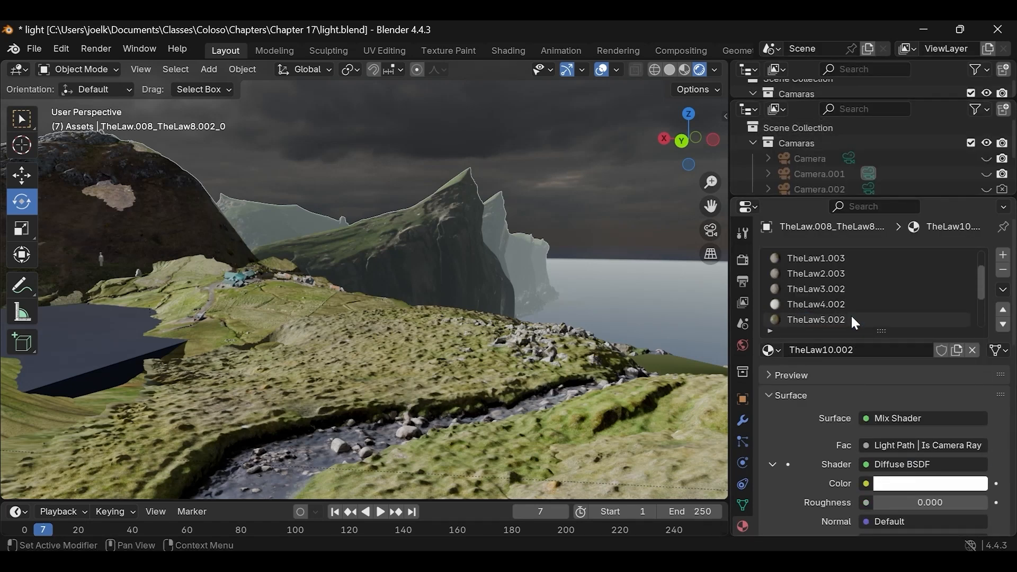
click(816, 261)
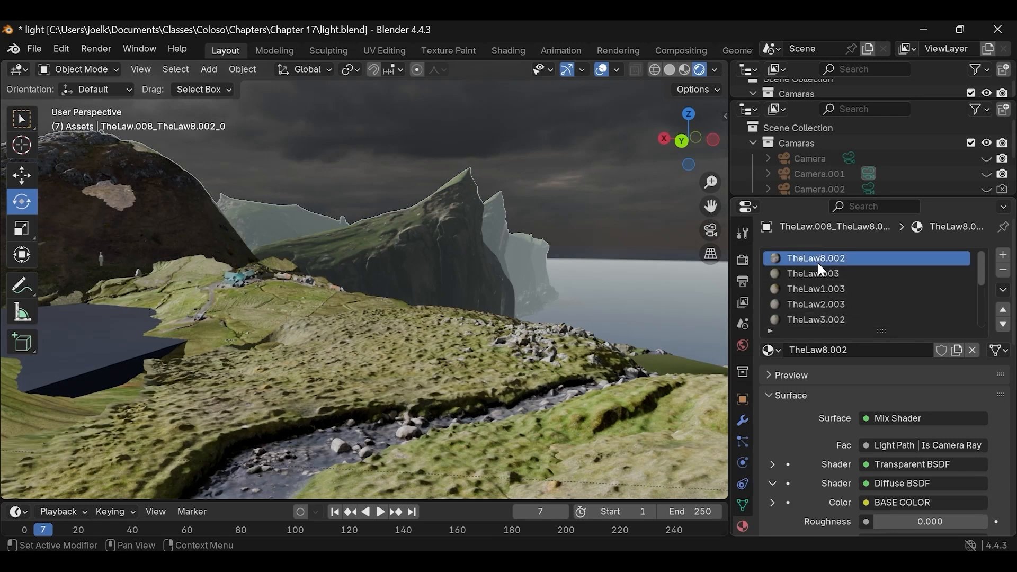
click(835, 286)
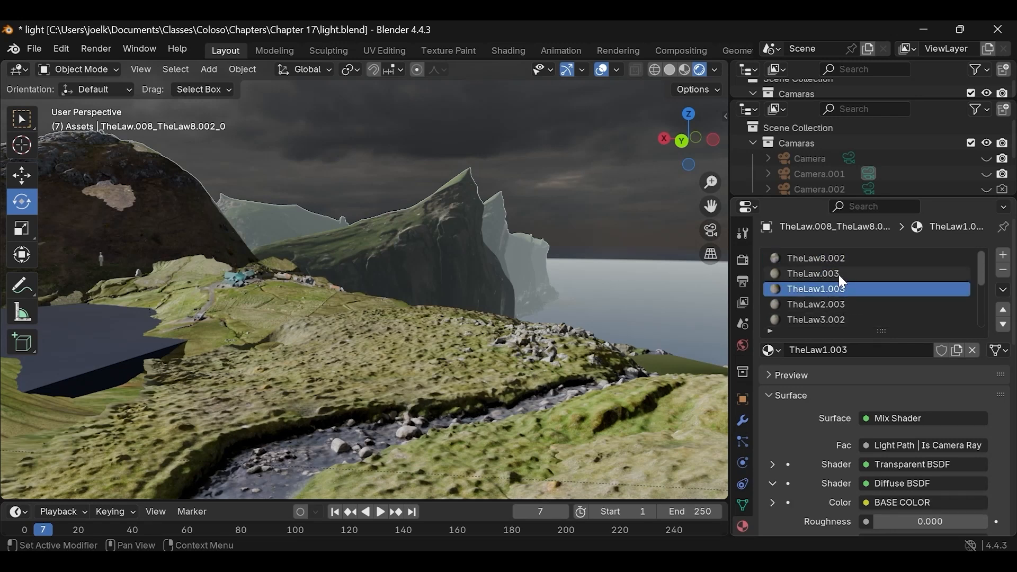
click(838, 273)
click(840, 263)
click(839, 288)
click(836, 304)
click(836, 319)
- Replace the Principled BSDF with a Diffuse BSDF in the rocky hill's TheLaw4.002 material
scroll(837, 315, down, 1)
click(837, 318)
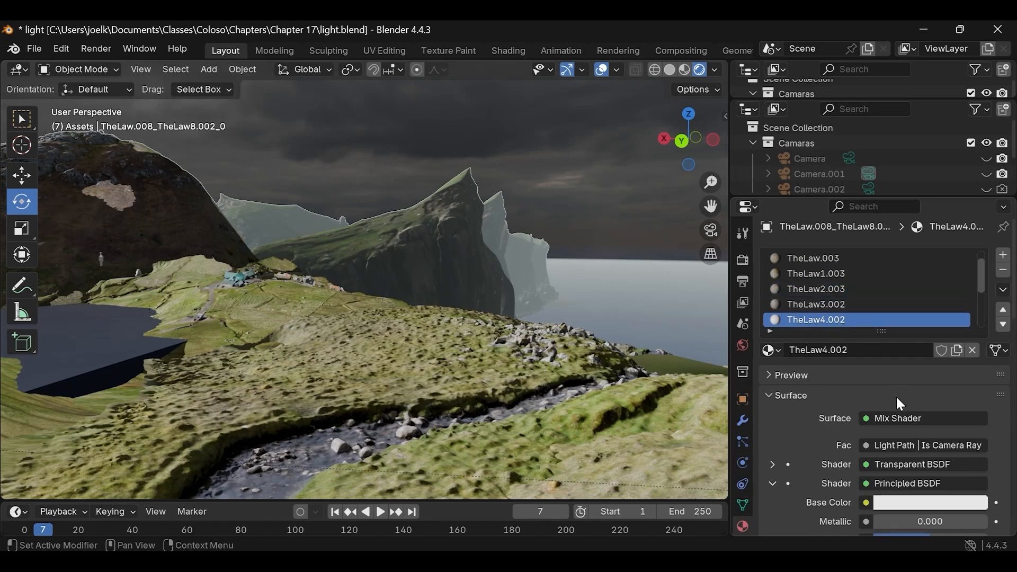
click(951, 485)
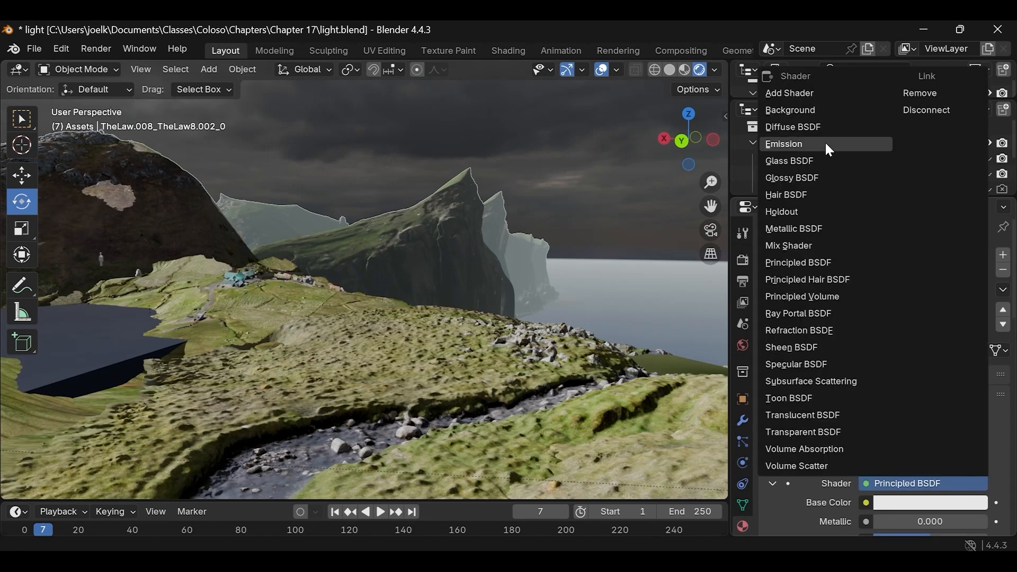
click(815, 129)
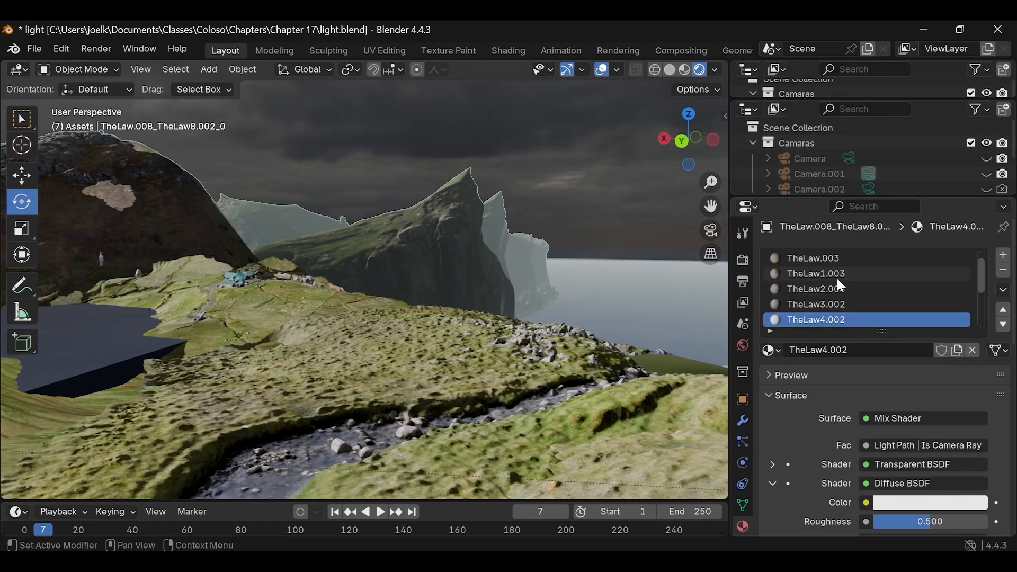
- Set the rocky hill's TheLaw7.002 material to mix a Transparent BSDF as first shader with a Diffuse BSDF as second shader
scroll(837, 290, down, 2)
click(829, 304)
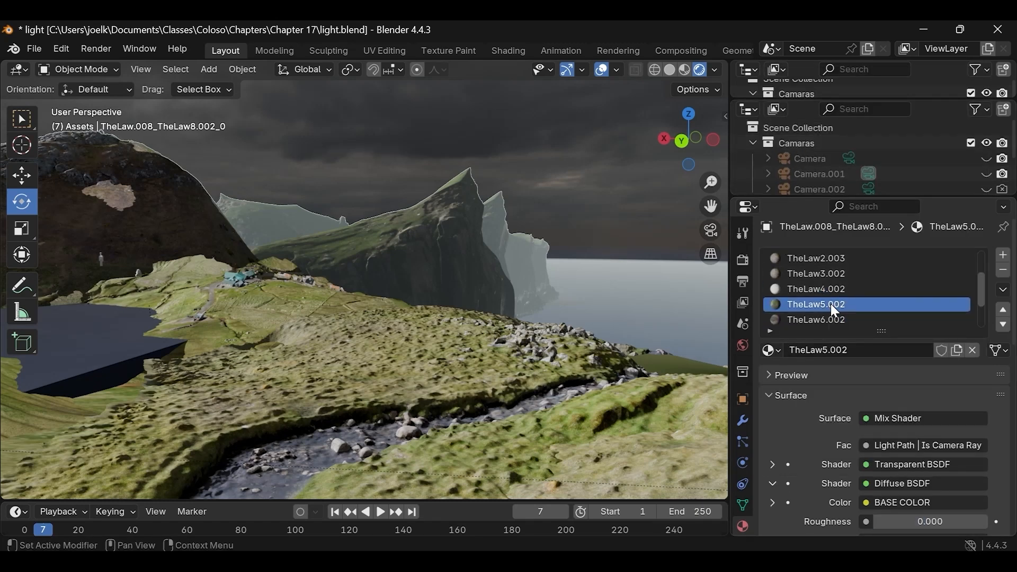
click(837, 319)
scroll(837, 313, down, 1)
click(834, 319)
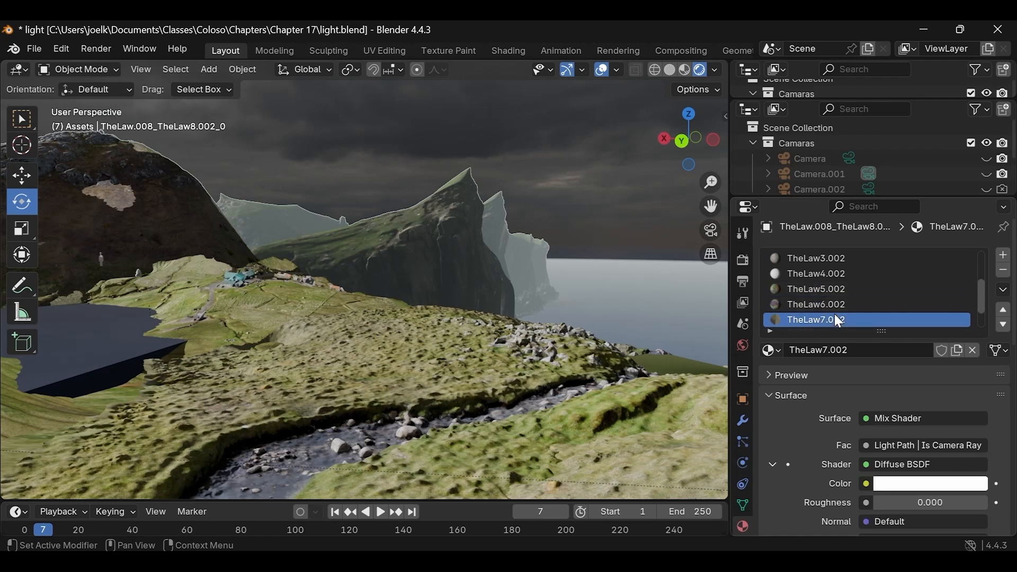
click(843, 304)
click(843, 318)
click(918, 465)
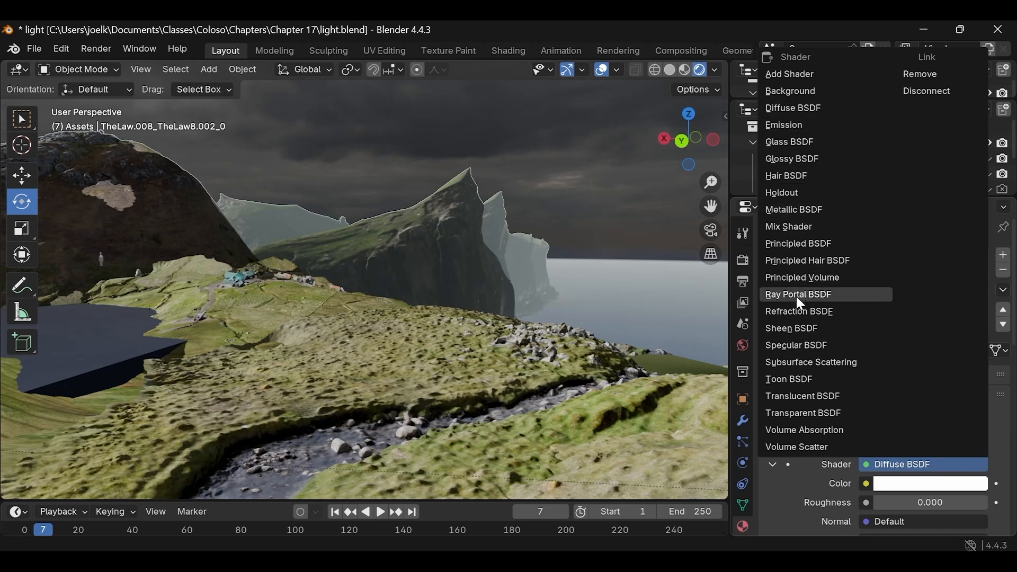
click(797, 415)
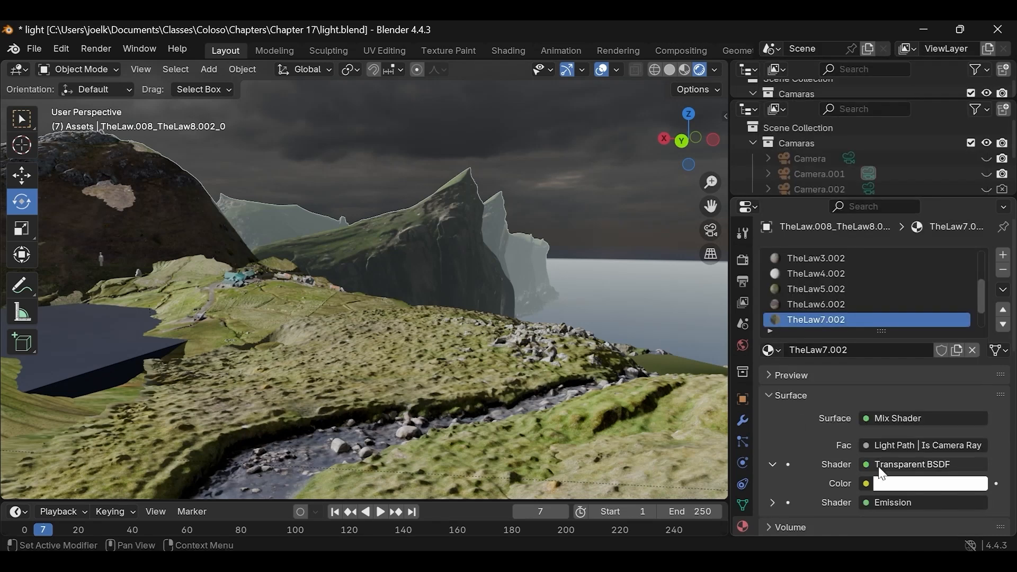
click(895, 501)
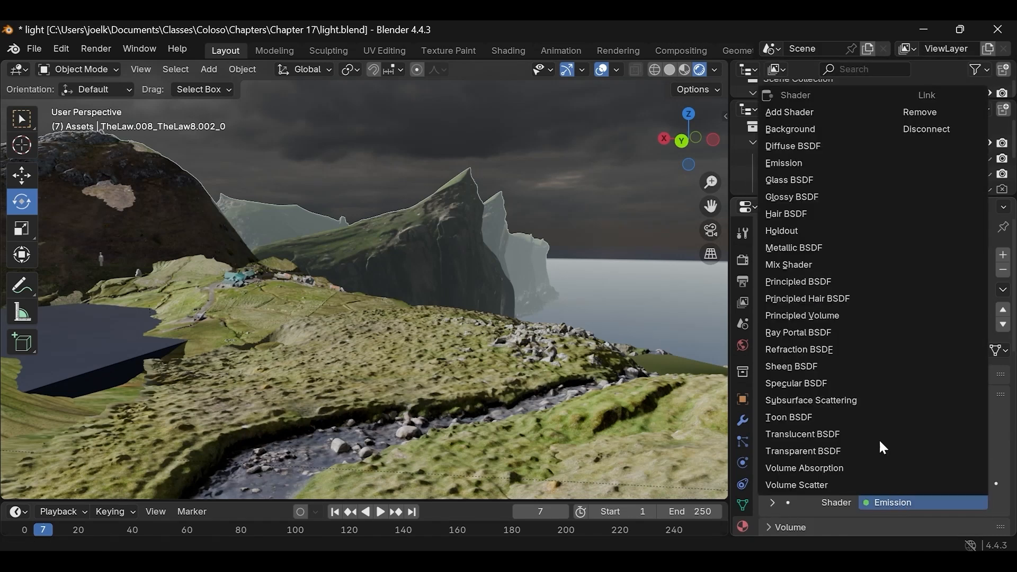
click(799, 146)
- Set the rocky hill's TheLaw10.002 material to mix a Transparent BSDF as first shader with a Diffuse BSDF as second shader
scroll(844, 292, down, 1)
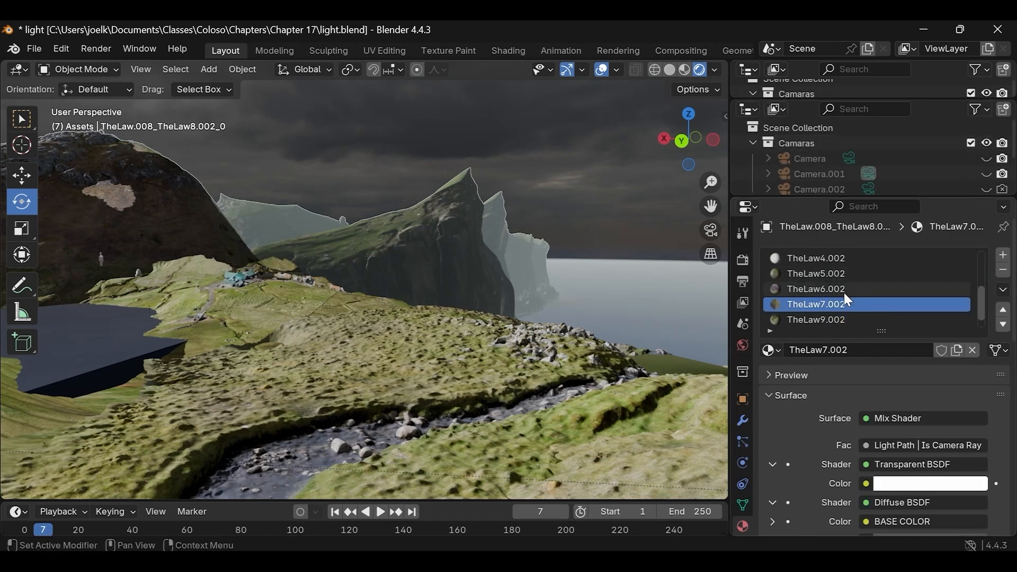
click(830, 315)
scroll(844, 288, down, 1)
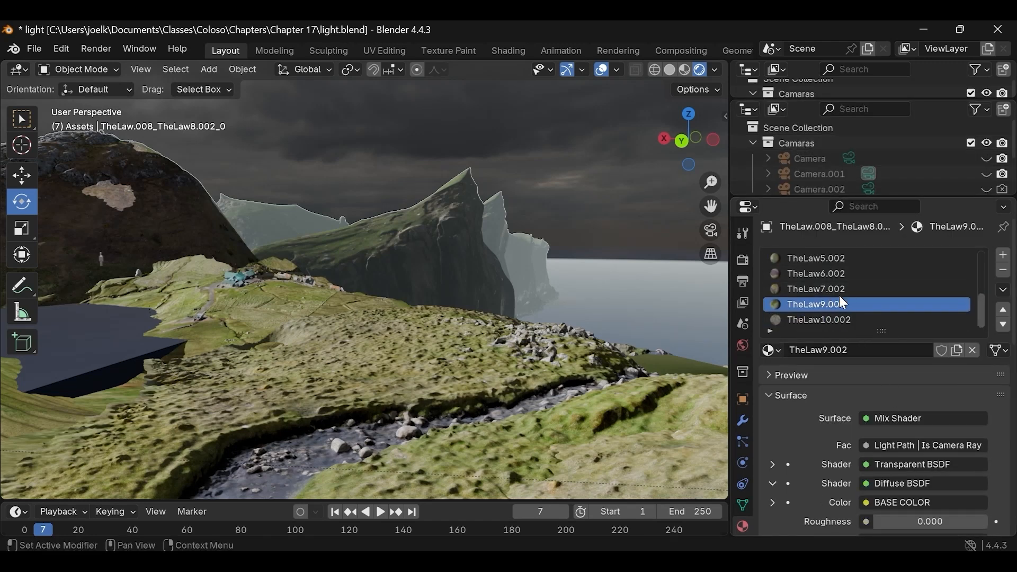
click(831, 318)
click(917, 463)
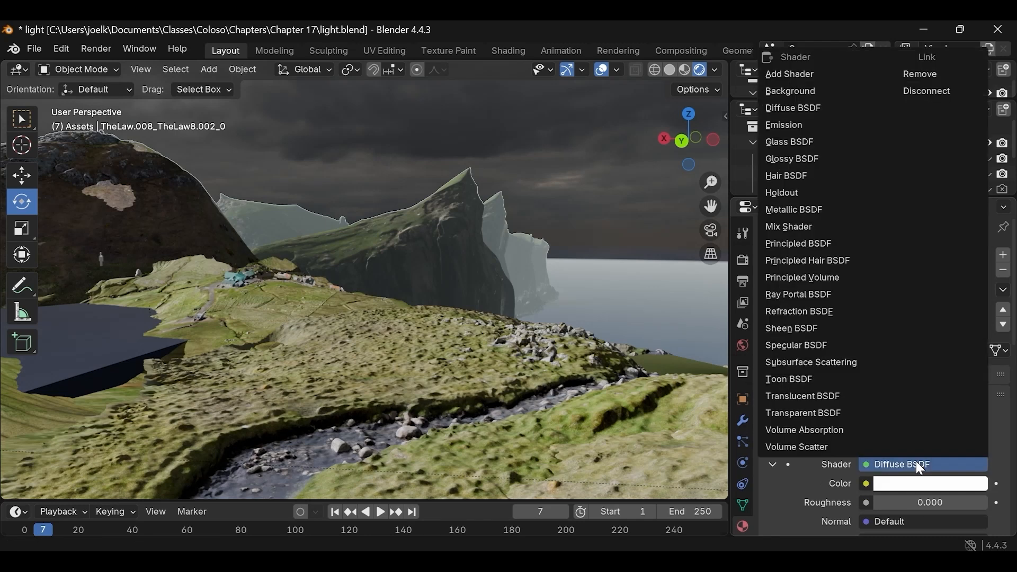
click(815, 411)
click(913, 504)
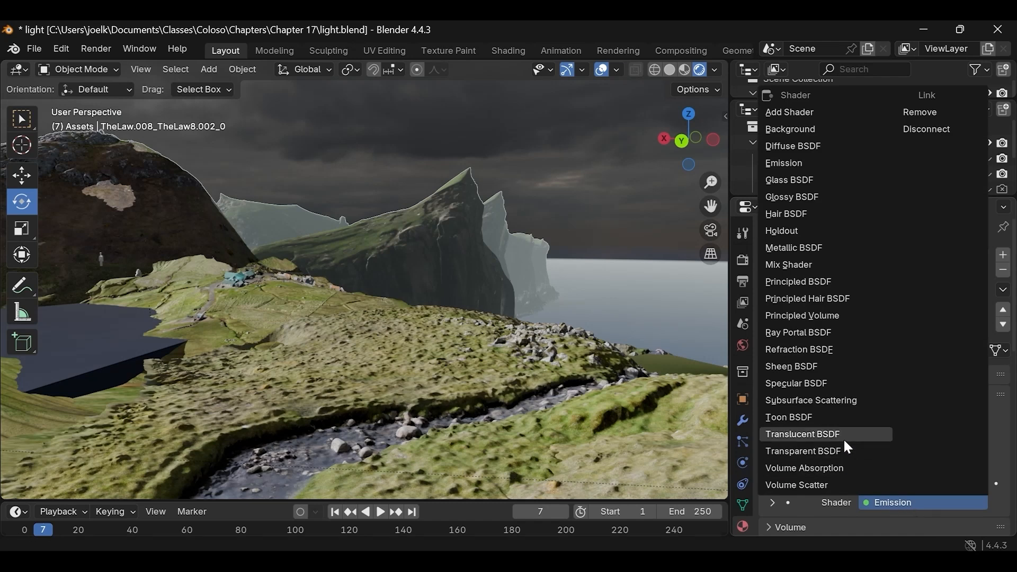
click(774, 142)
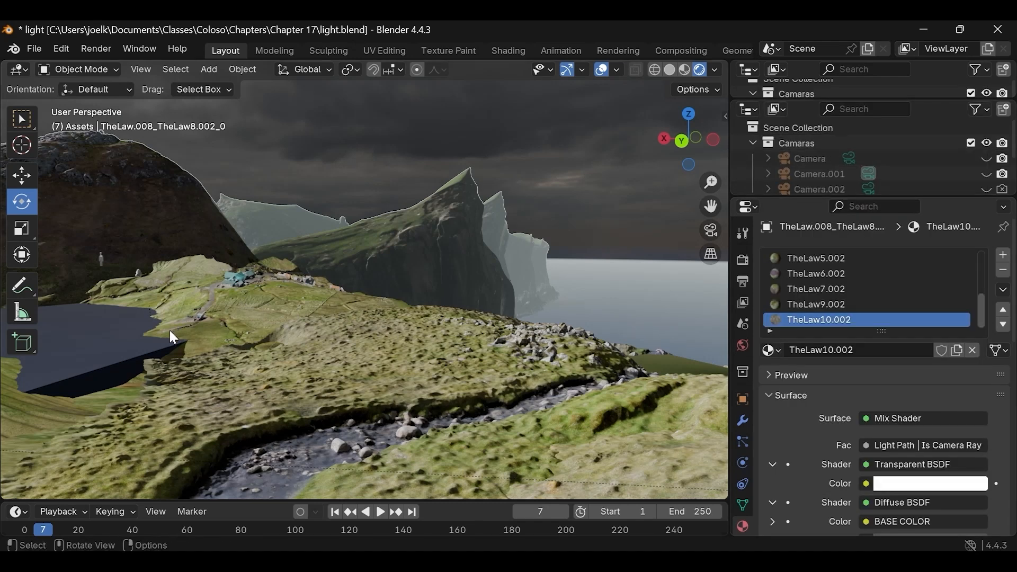
middle_drag(156, 354, 189, 327)
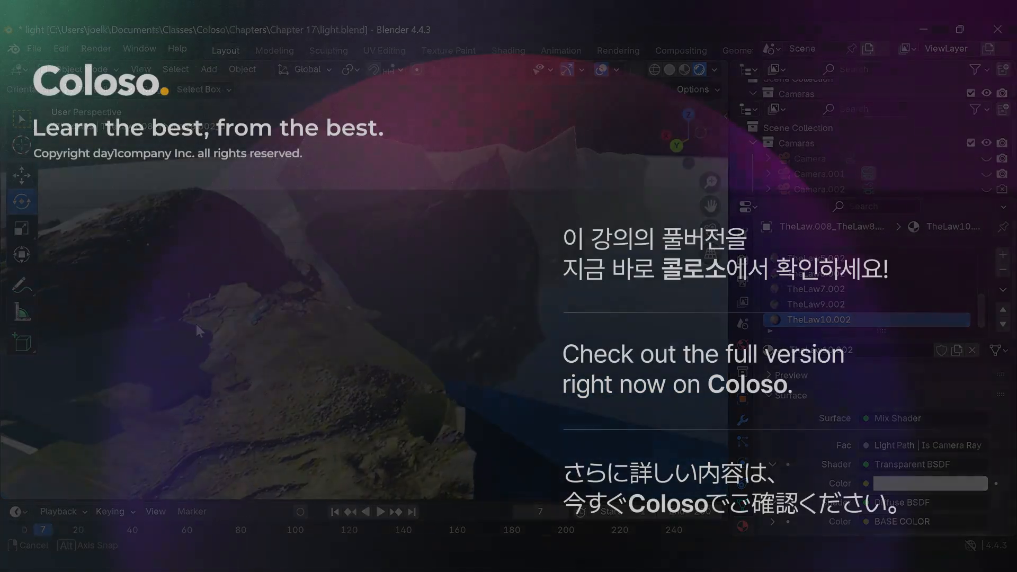